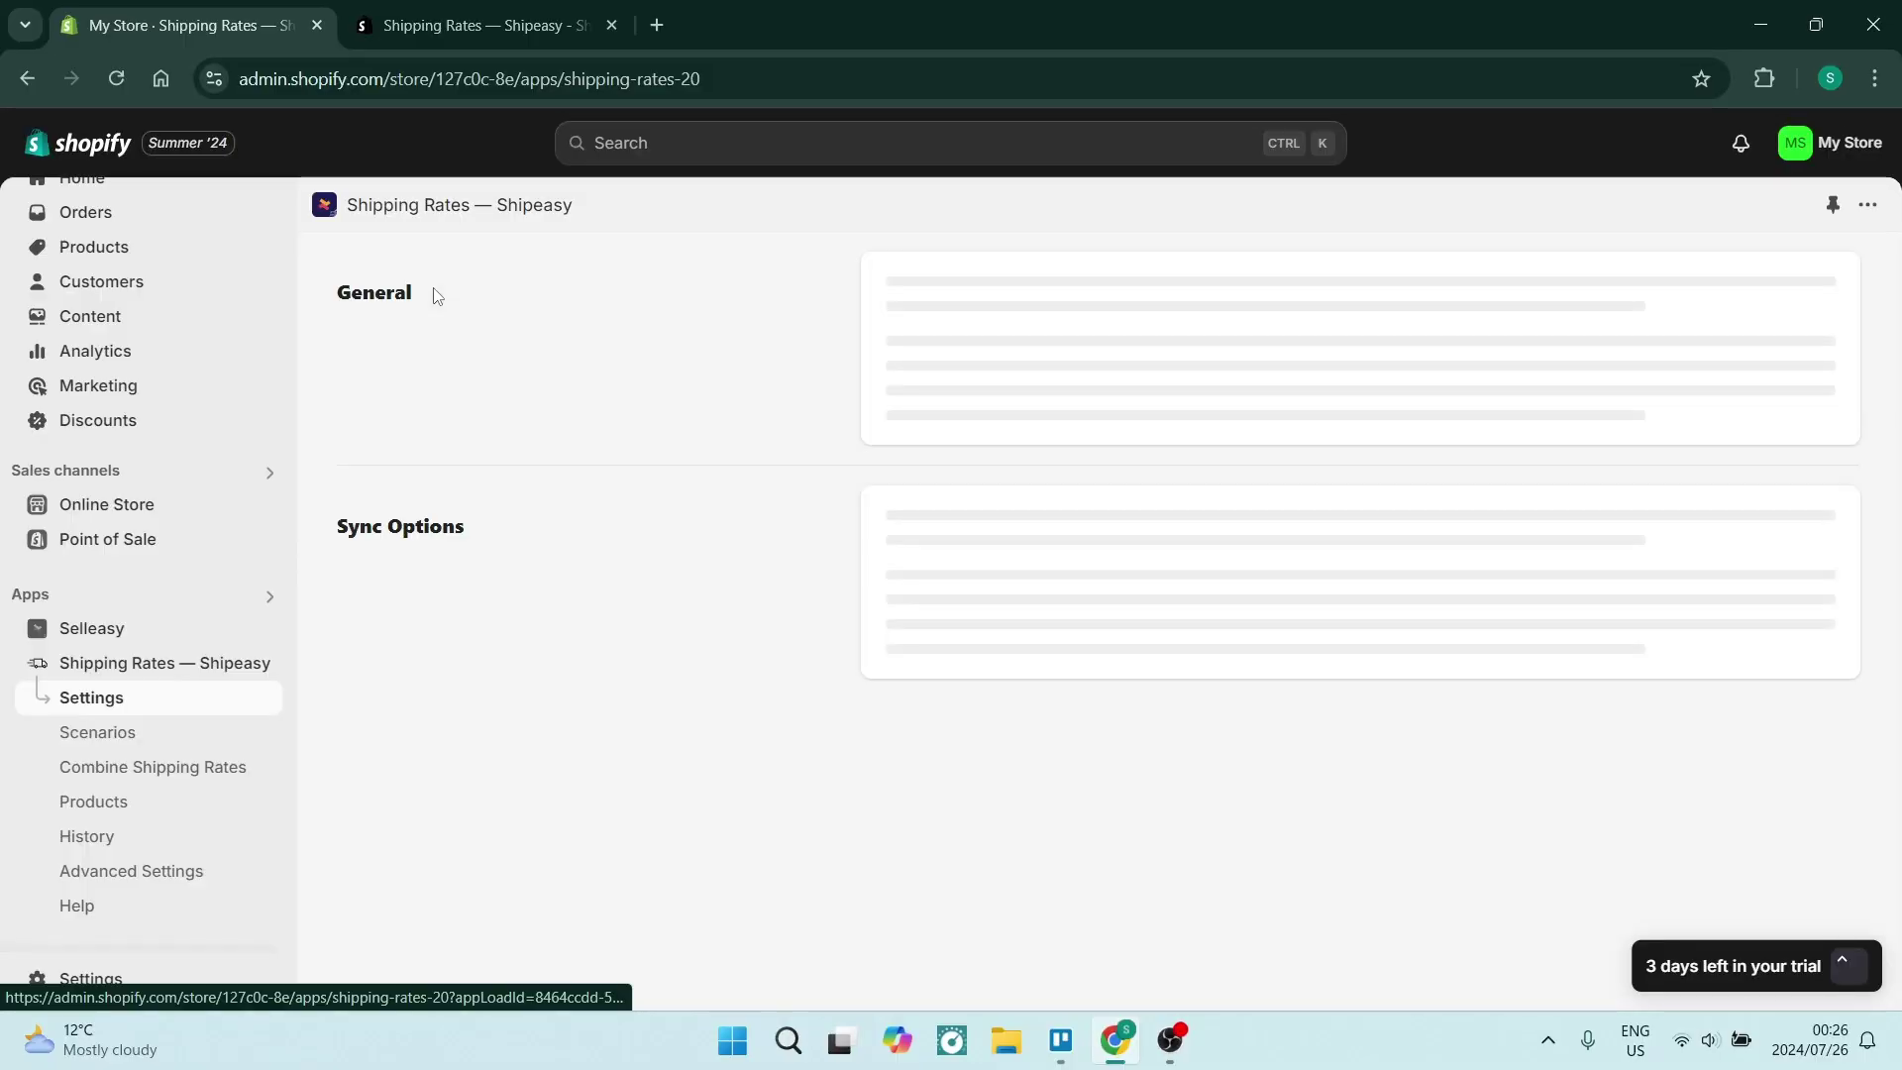
Step: Switch to the browser tab showing Shipeasy's Shopify App Store listing
left_click(472, 22)
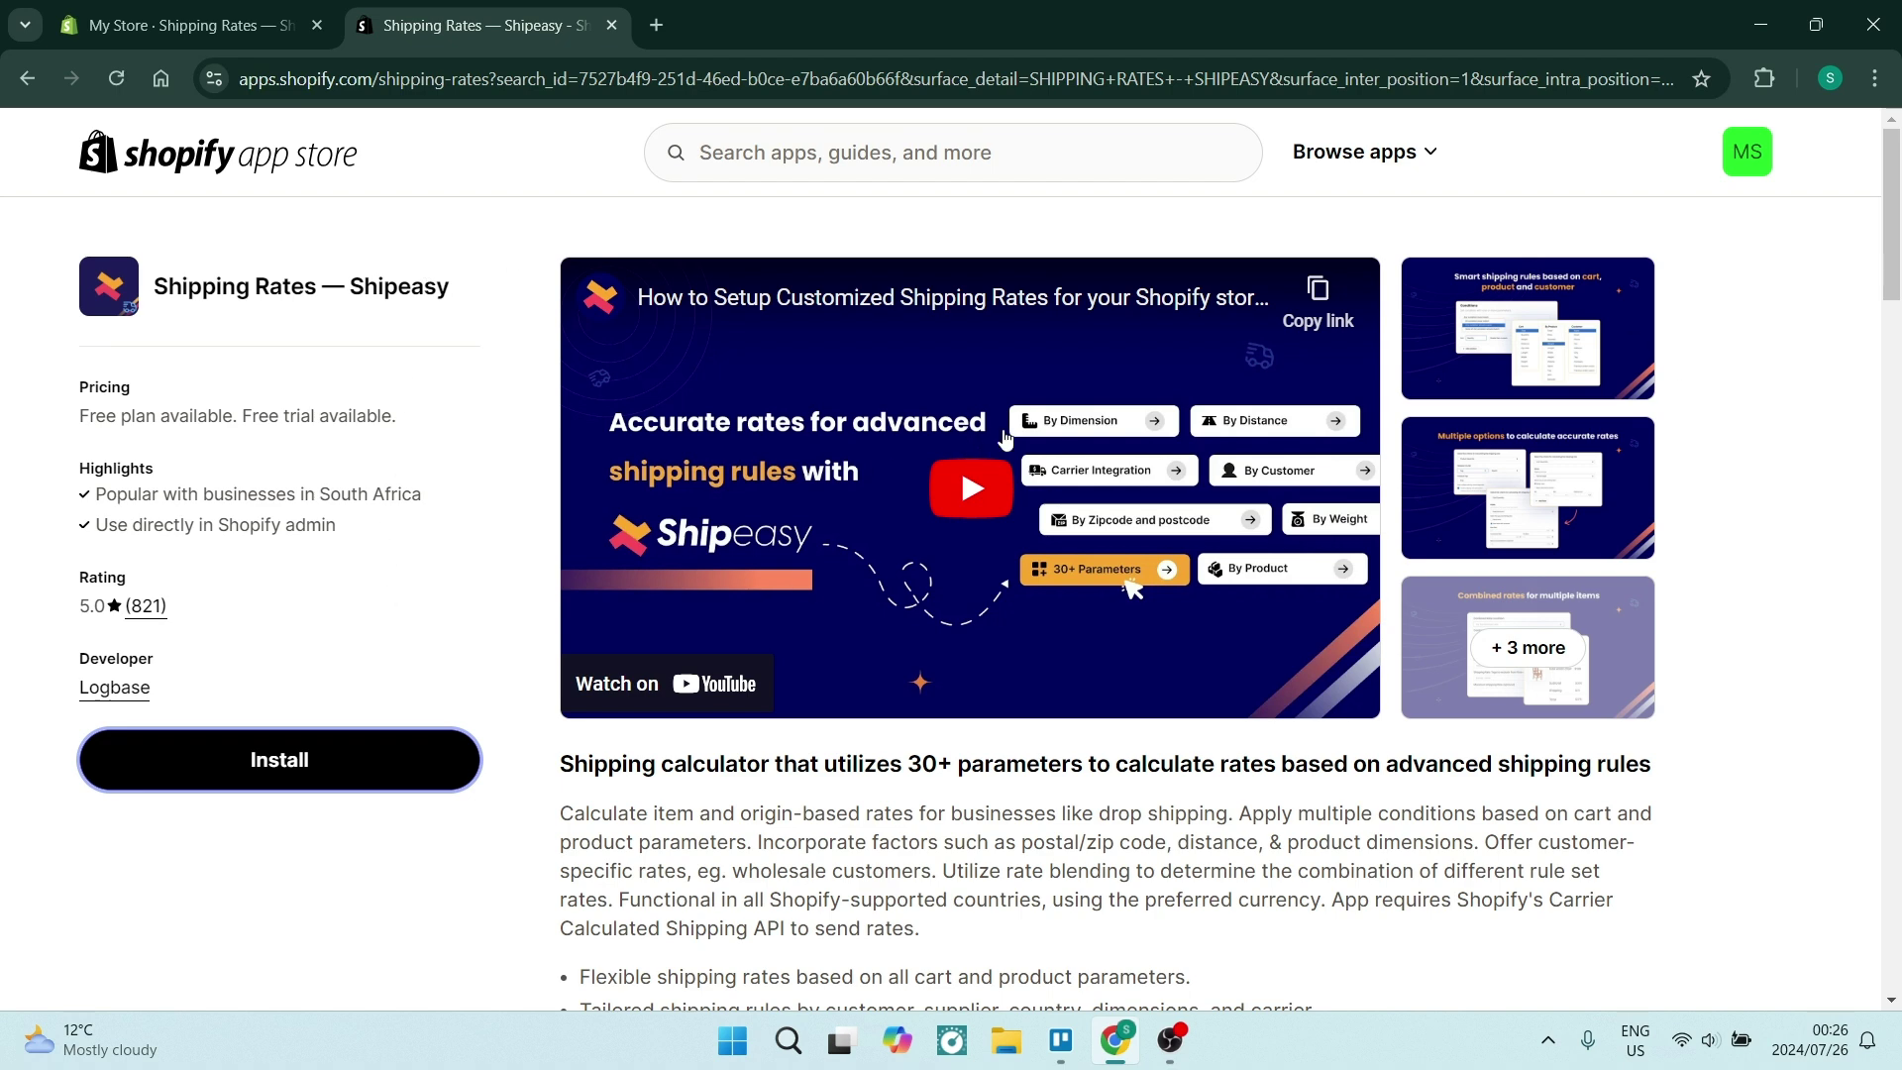
Step: Return to the store admin and review Shipeasy's Settings page: Testing Mode, 2 zones, 2 products synced
left_click(178, 28)
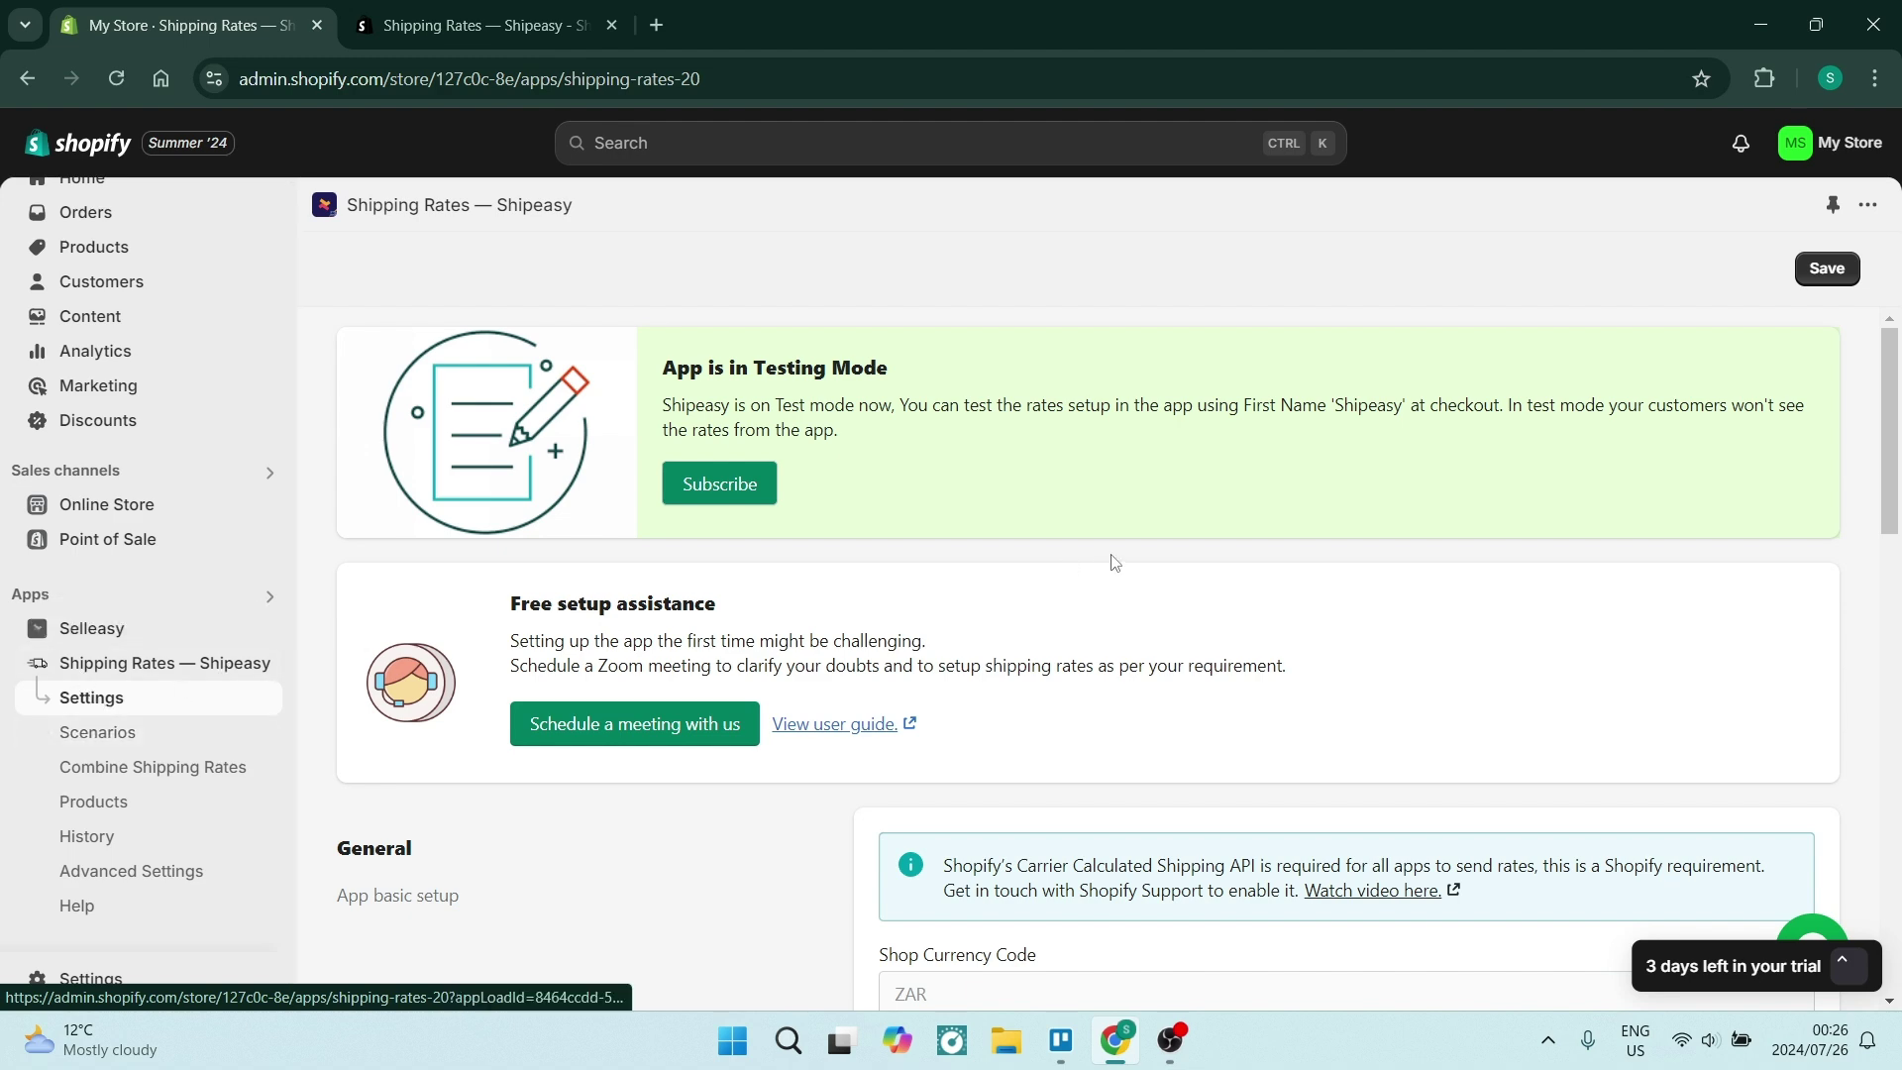
scroll(1122, 563, "down", 10)
scroll(895, 685, "down", 5)
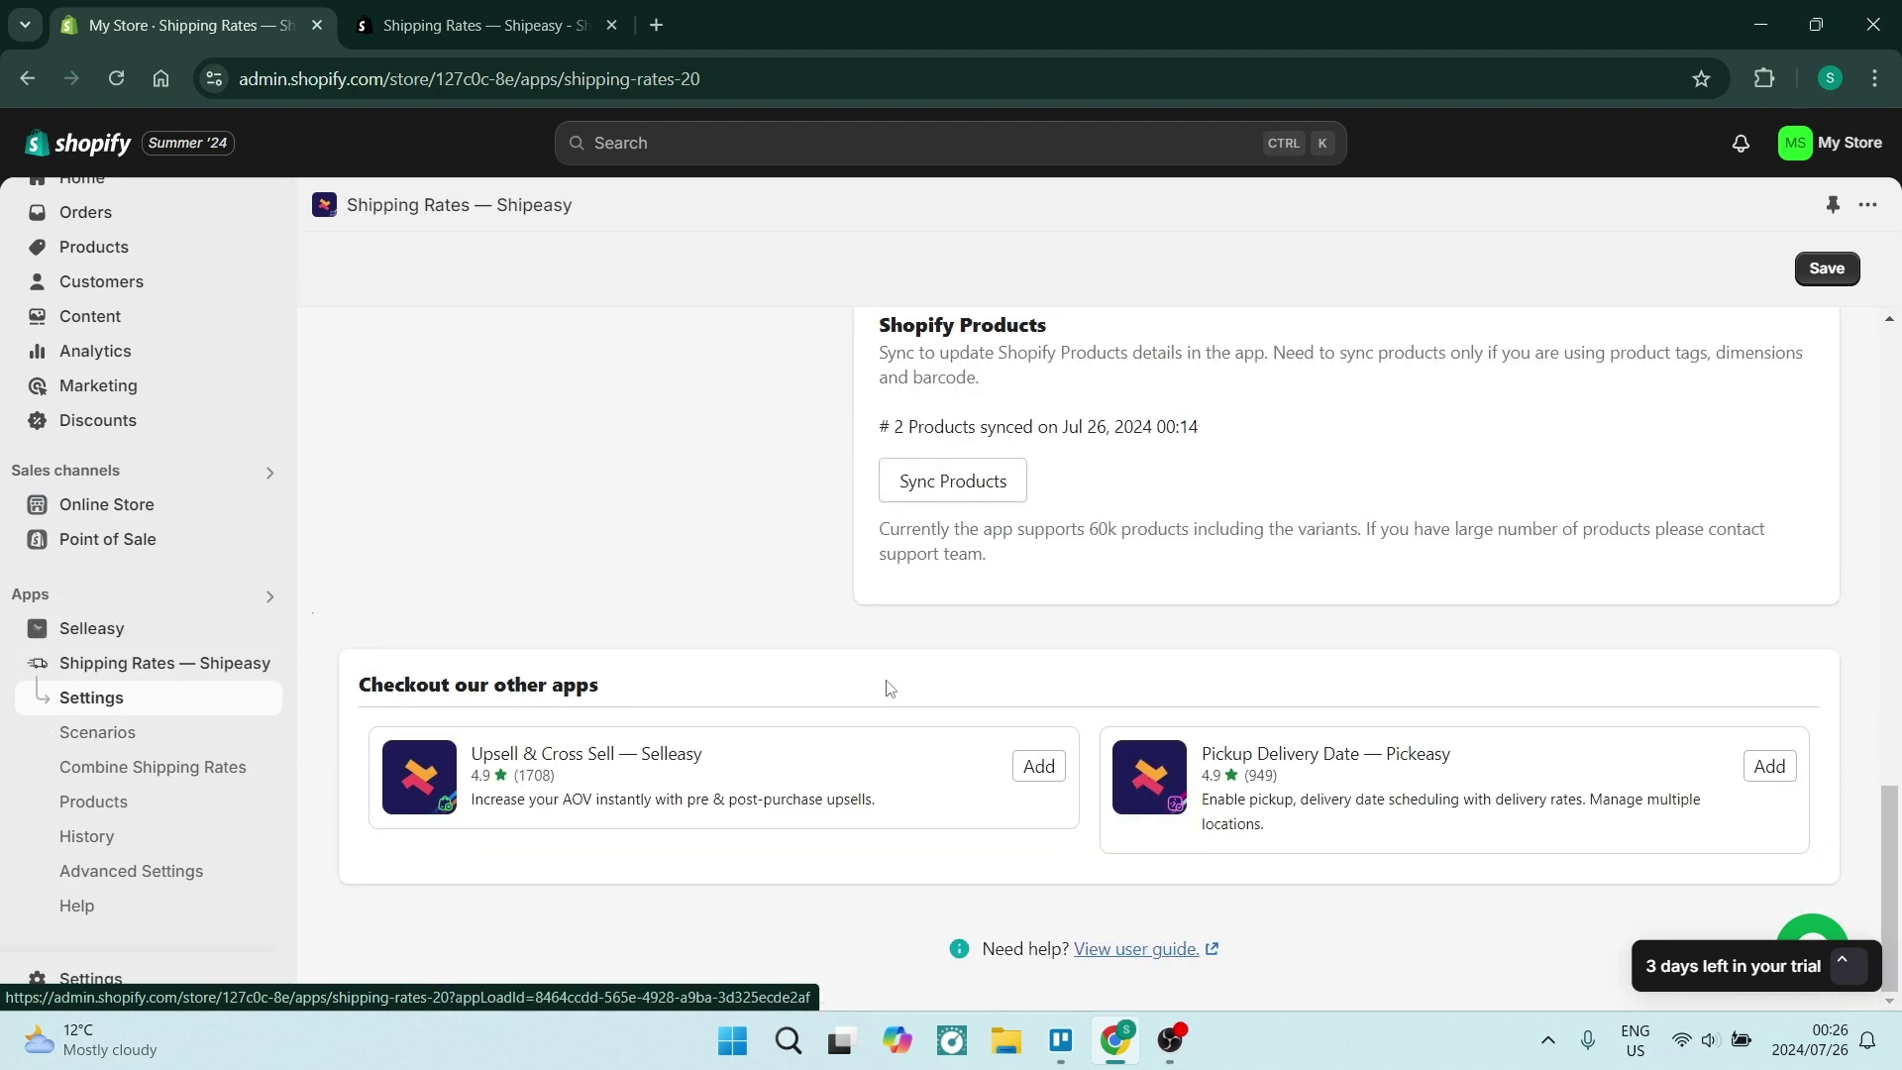
scroll(883, 690, "up", 4)
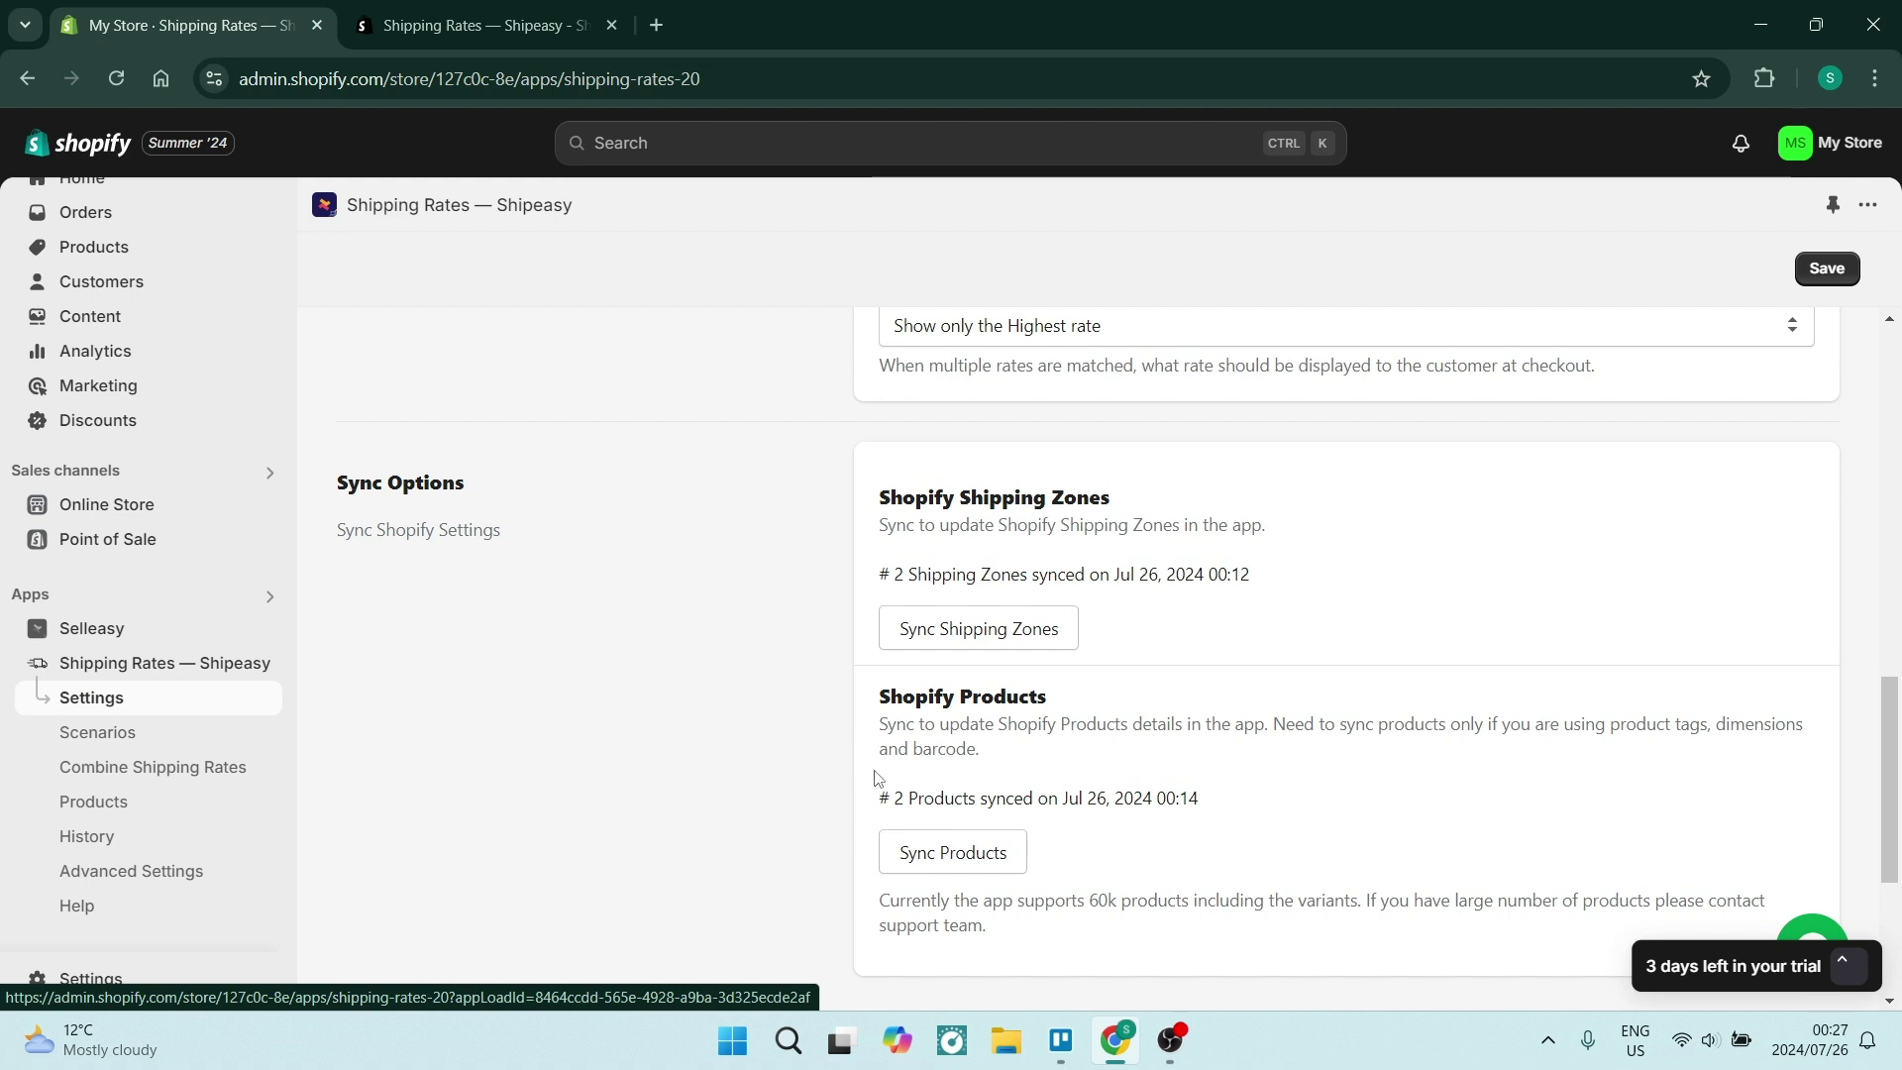
scroll(880, 765, "down", 1)
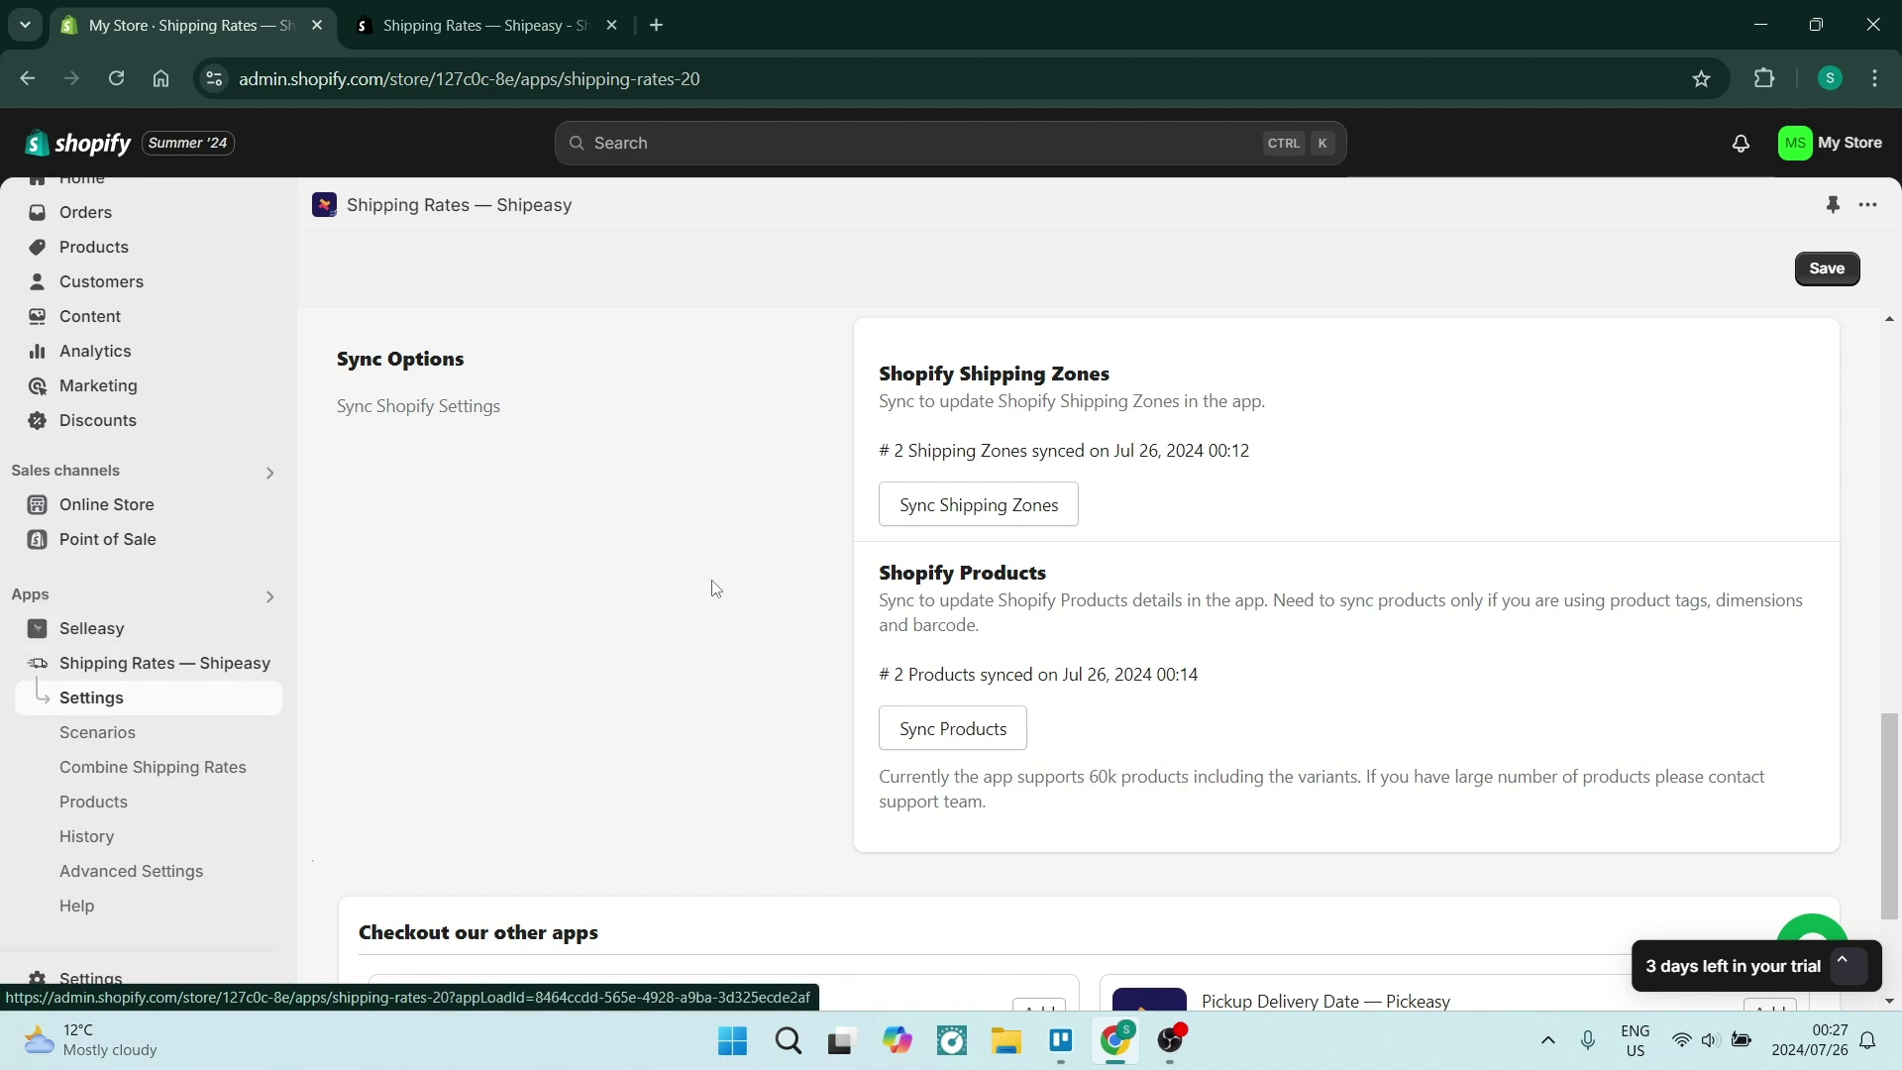
scroll(713, 589, "up", 13)
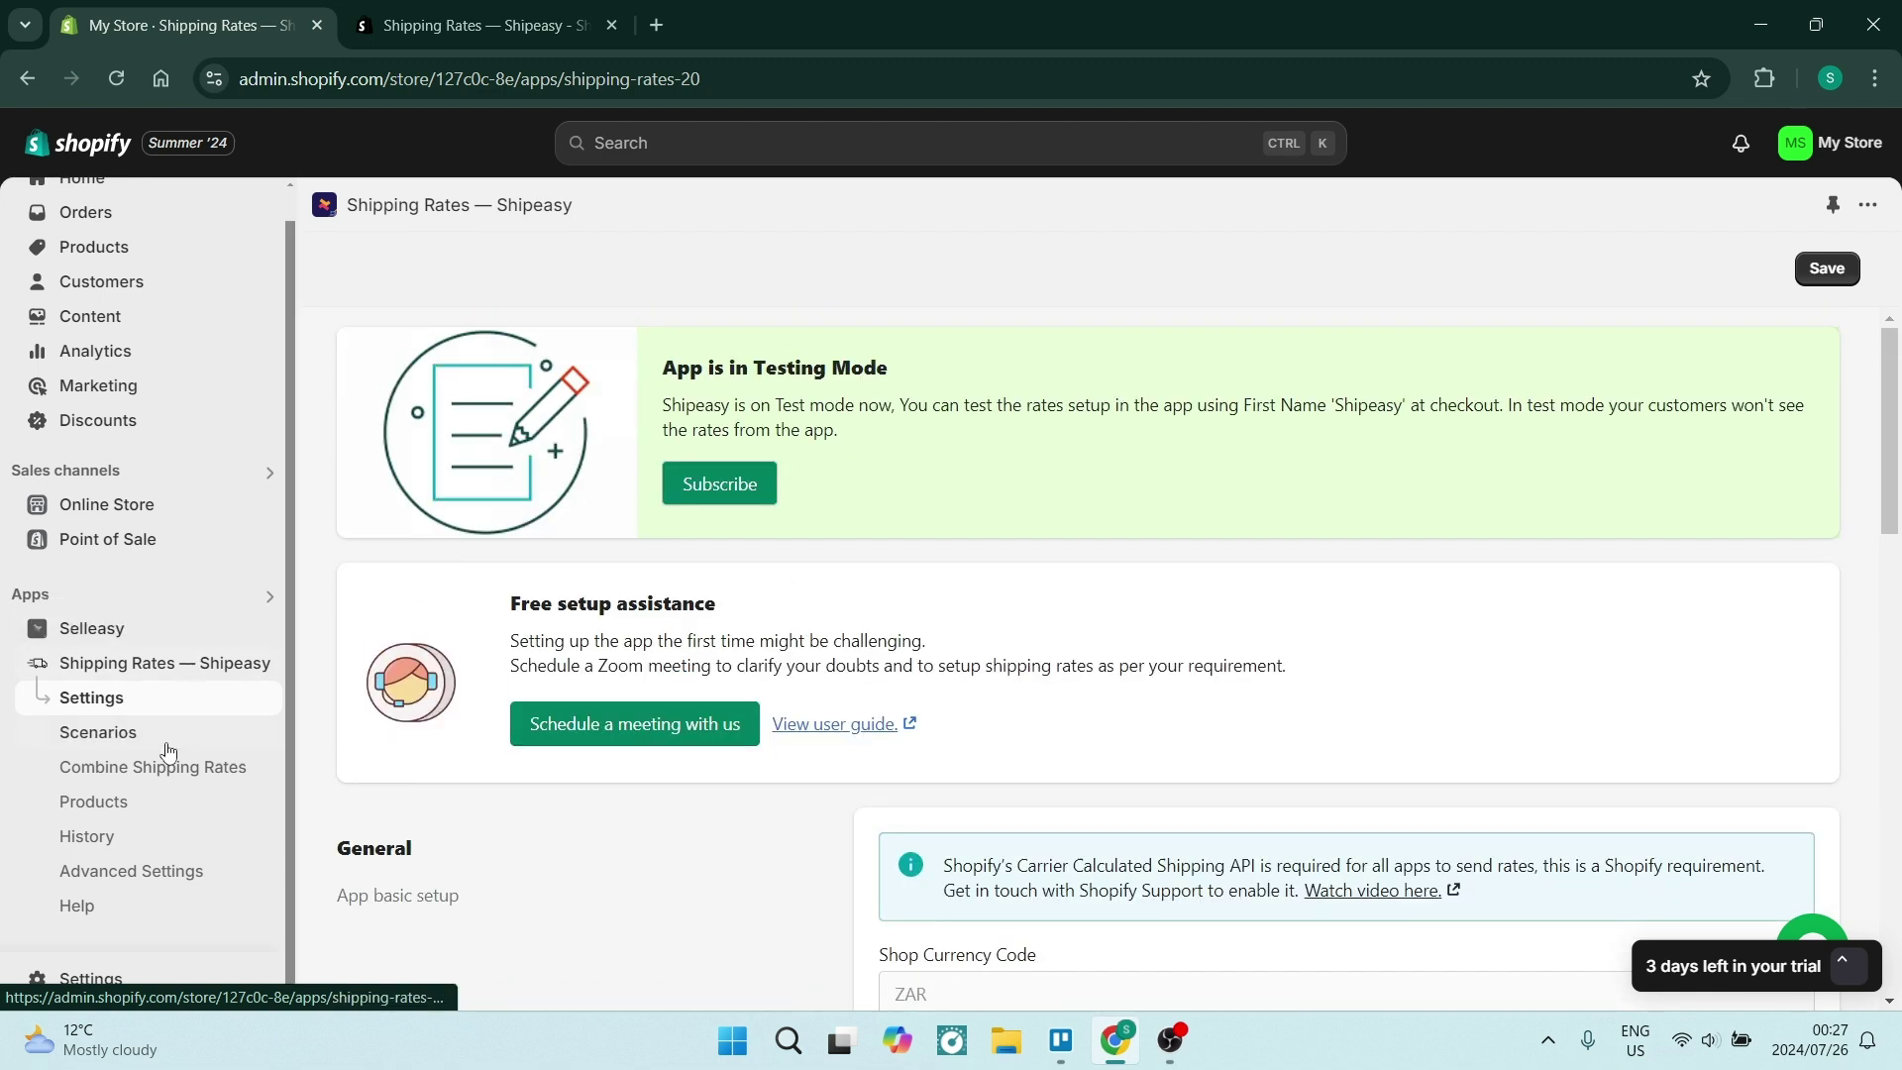
Step: Check the Oil Painting product's painting tag under Products, then go back to Shipping Rates — Shipeasy
left_click(113, 733)
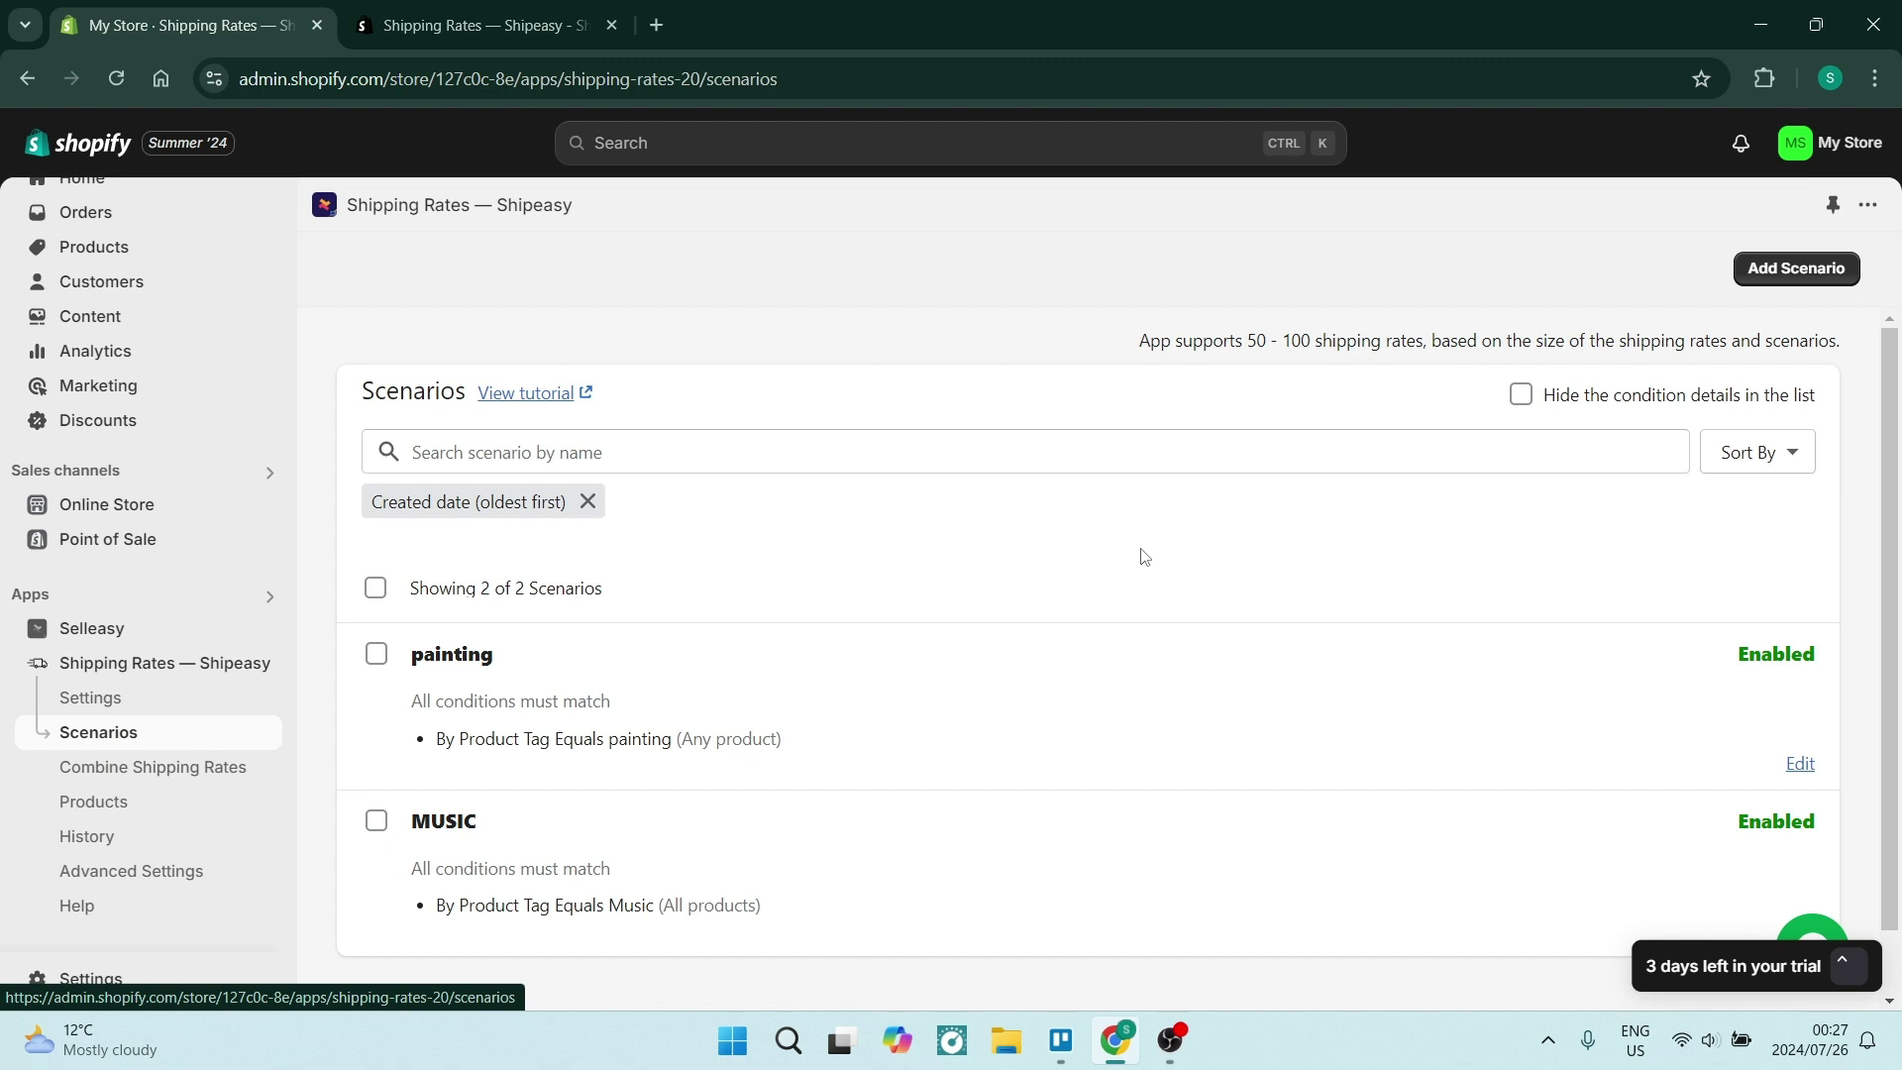
scroll(149, 515, "up", 1)
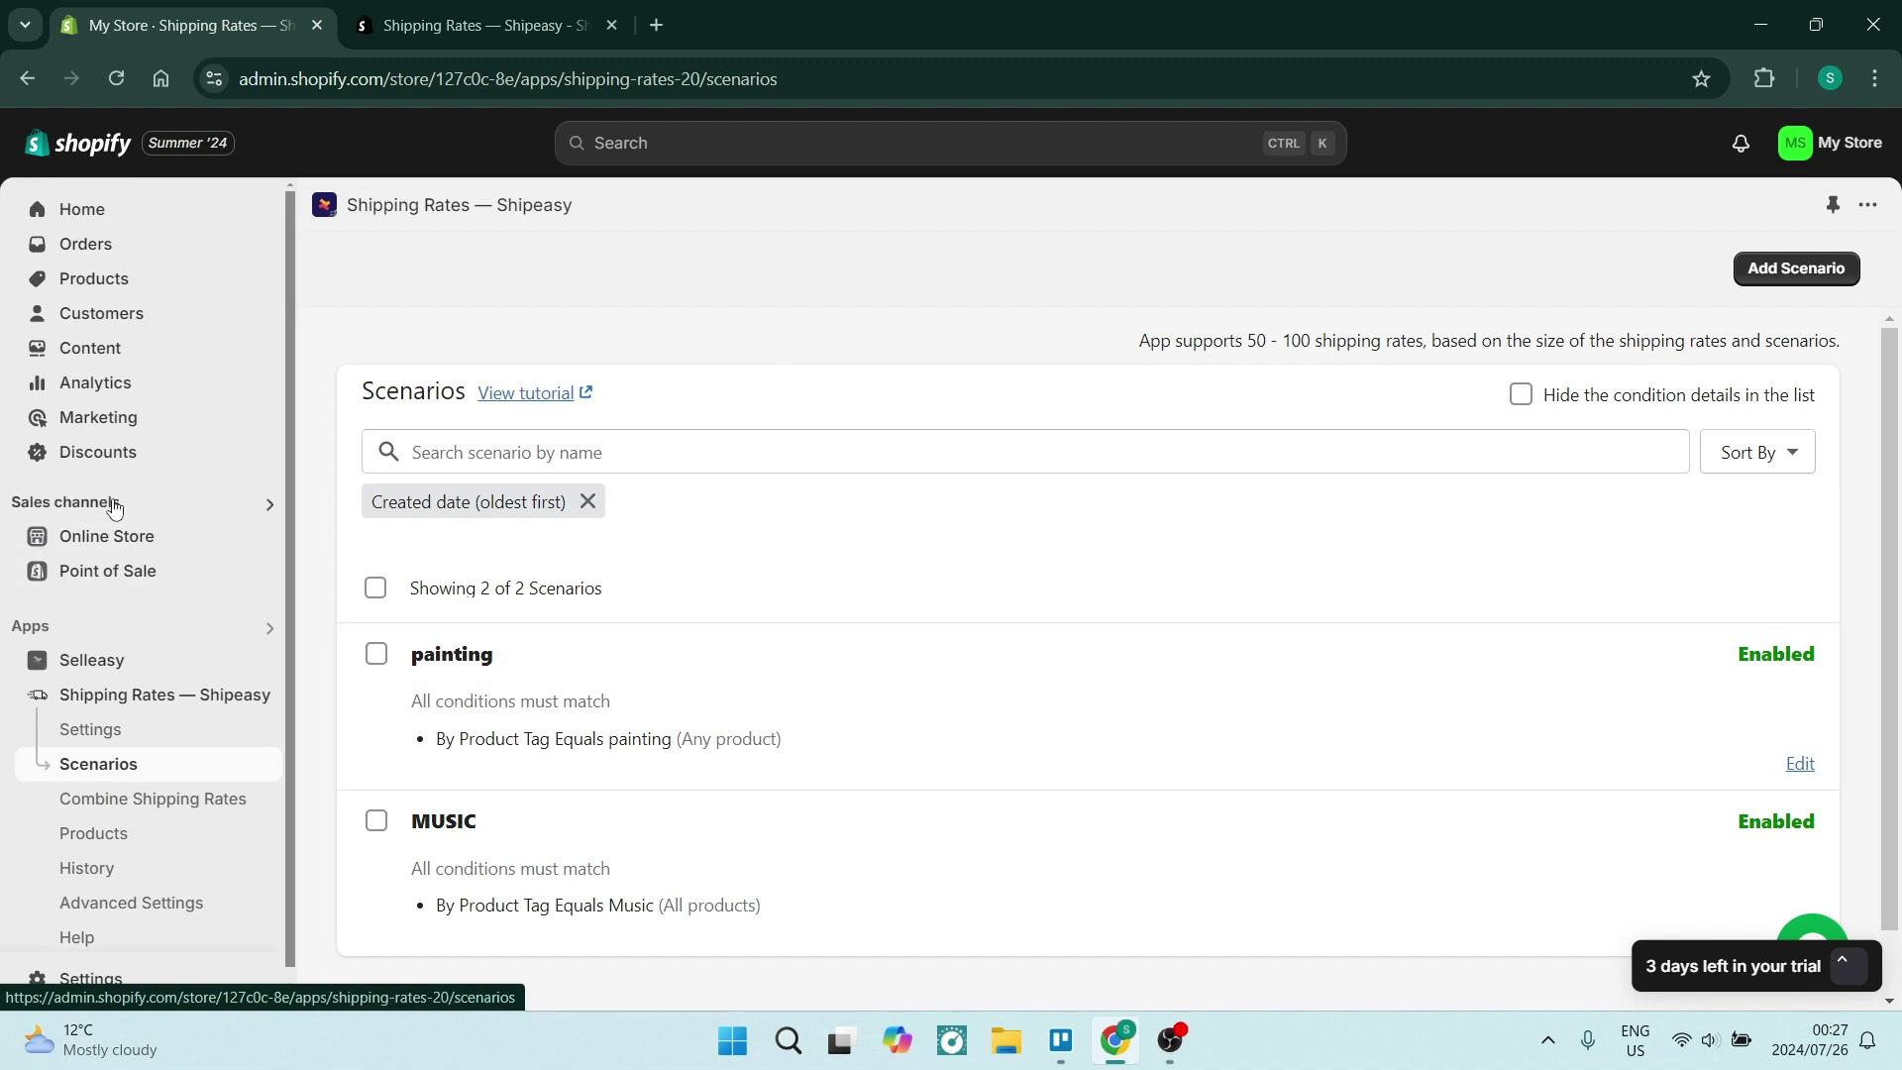
left_click(105, 285)
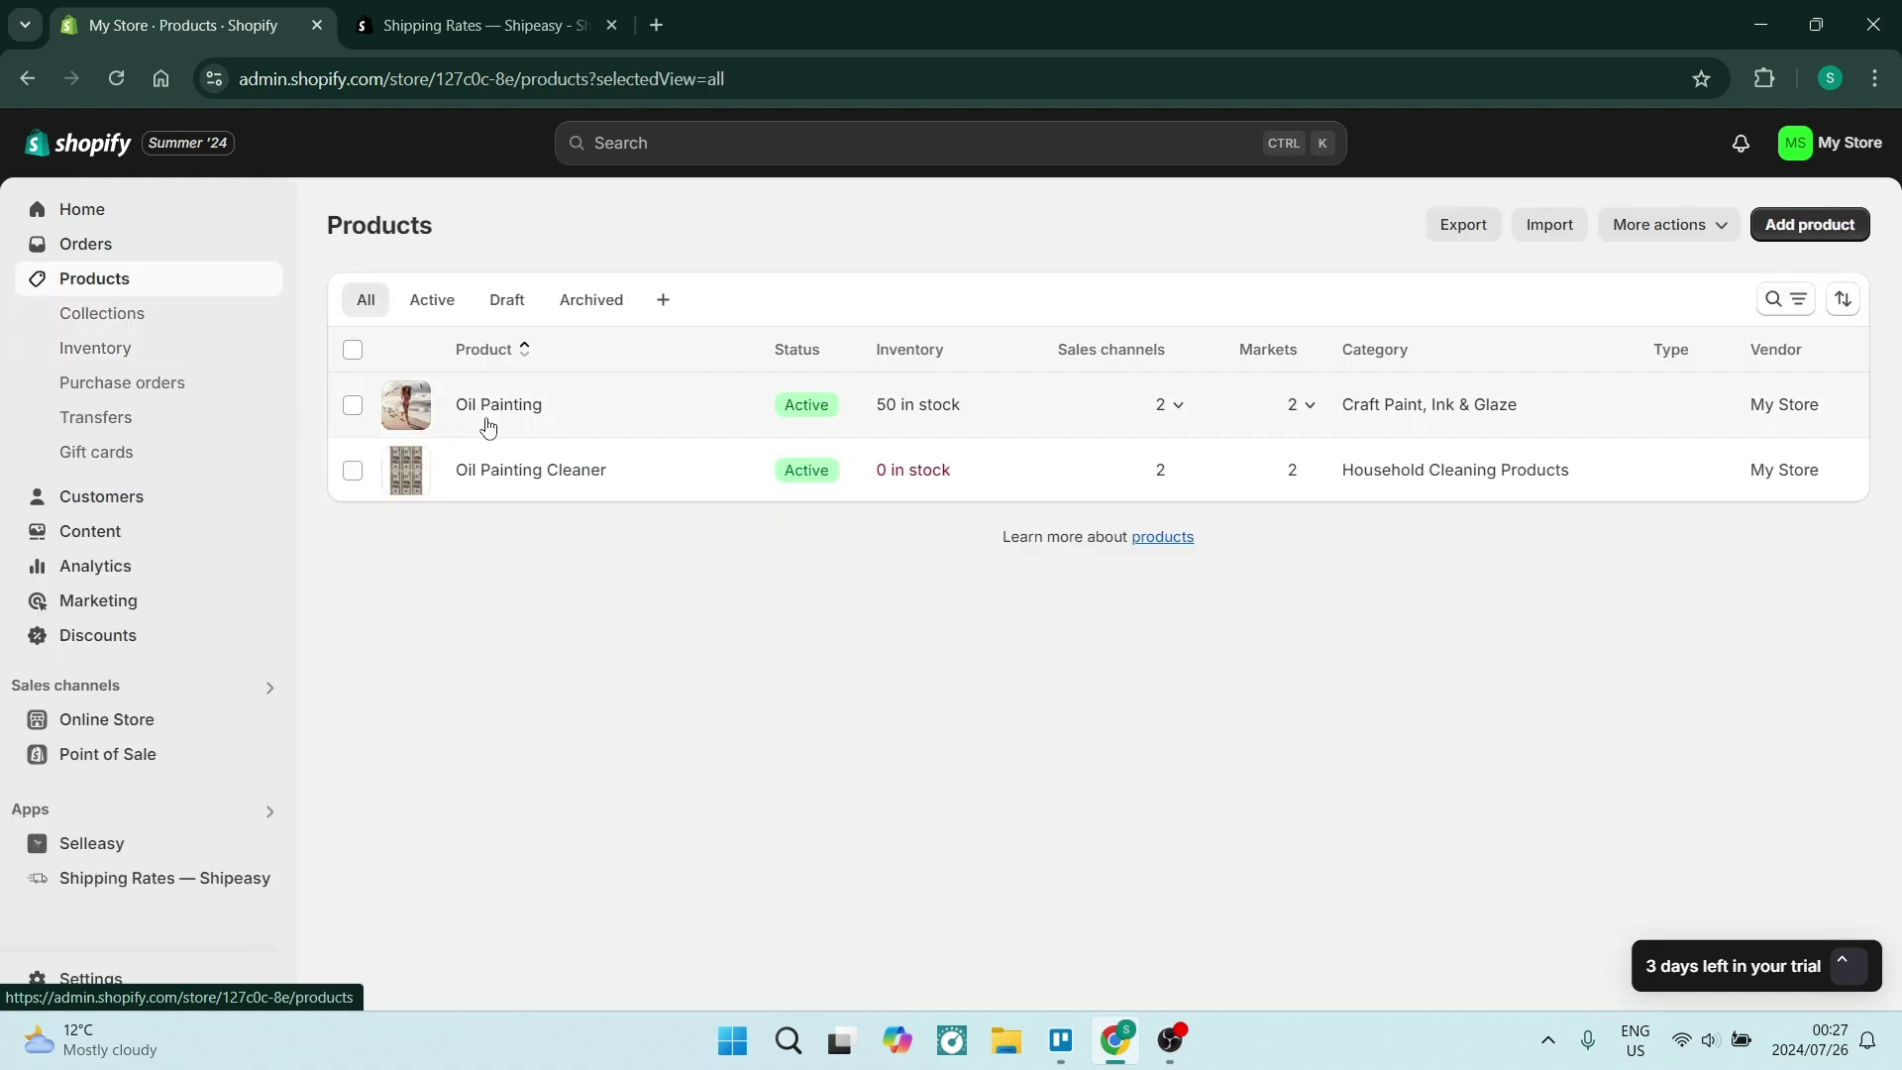
left_click(514, 421)
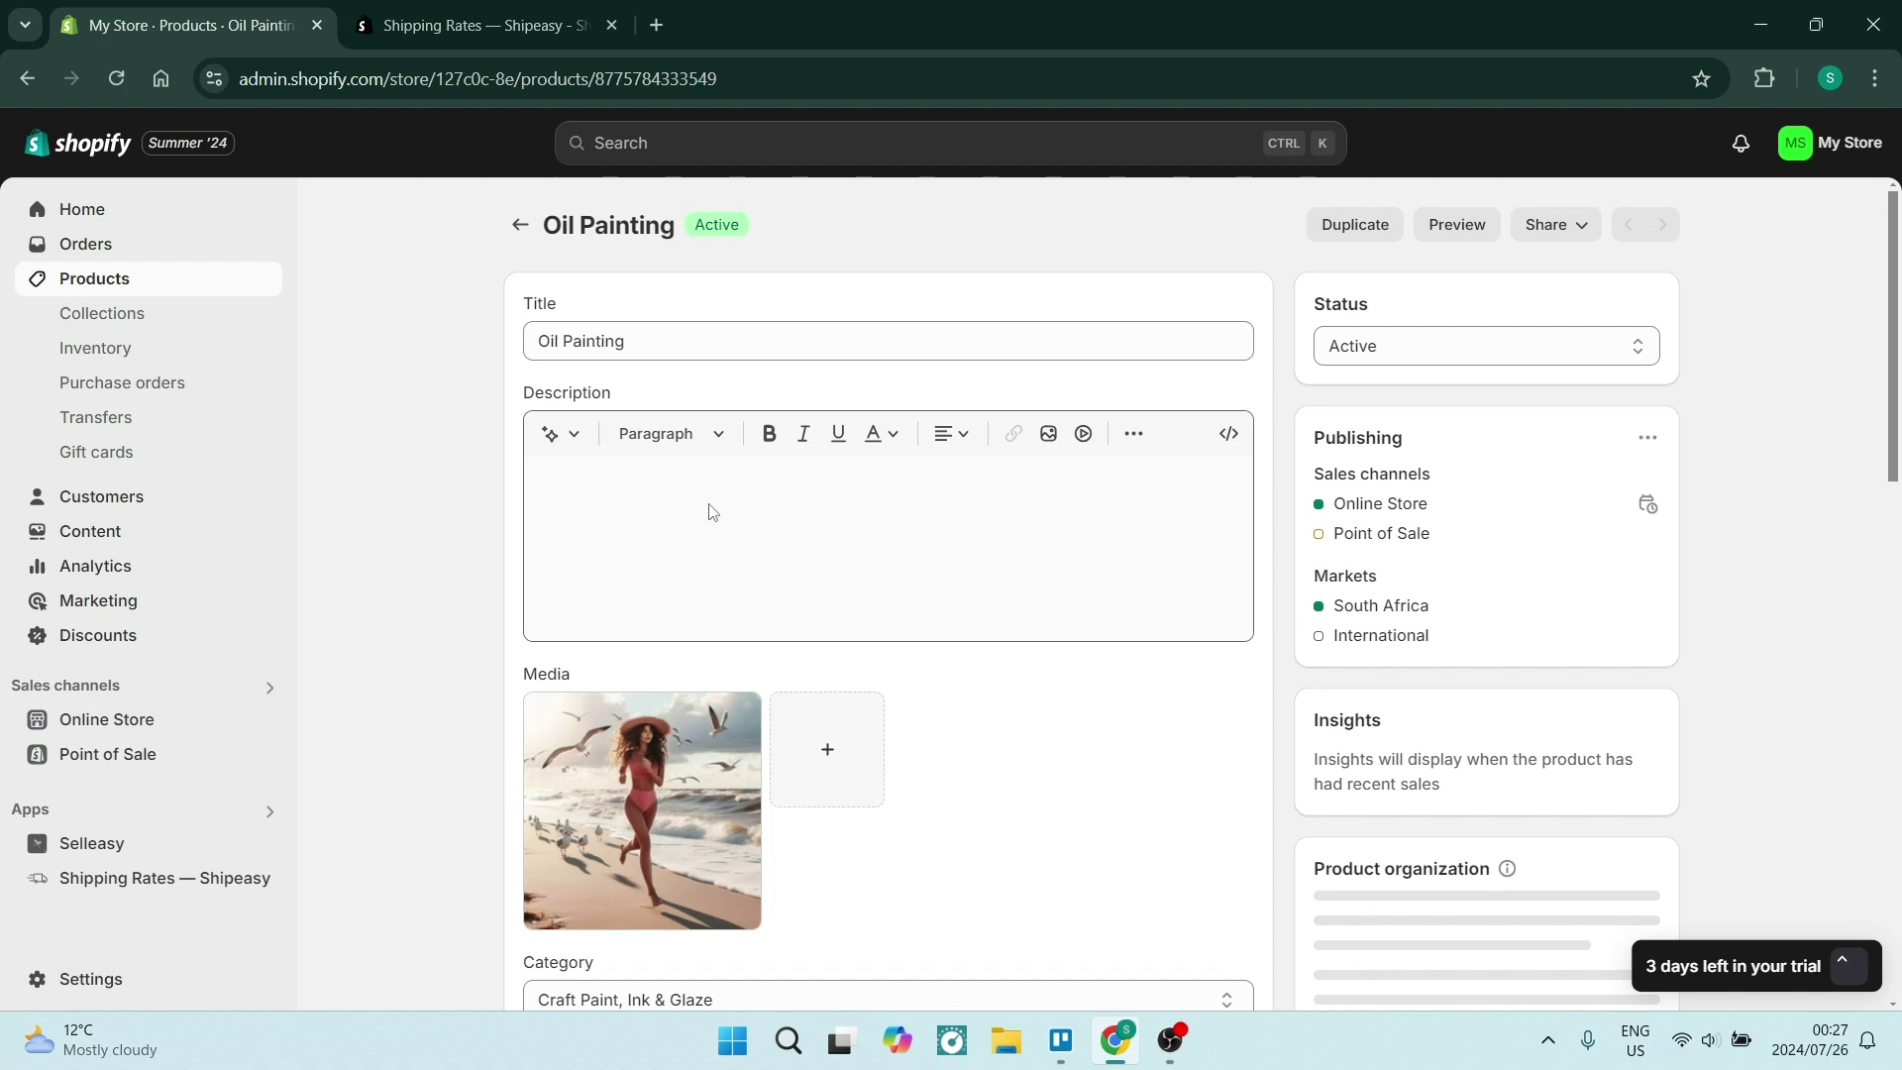
scroll(1206, 644, "down", 5)
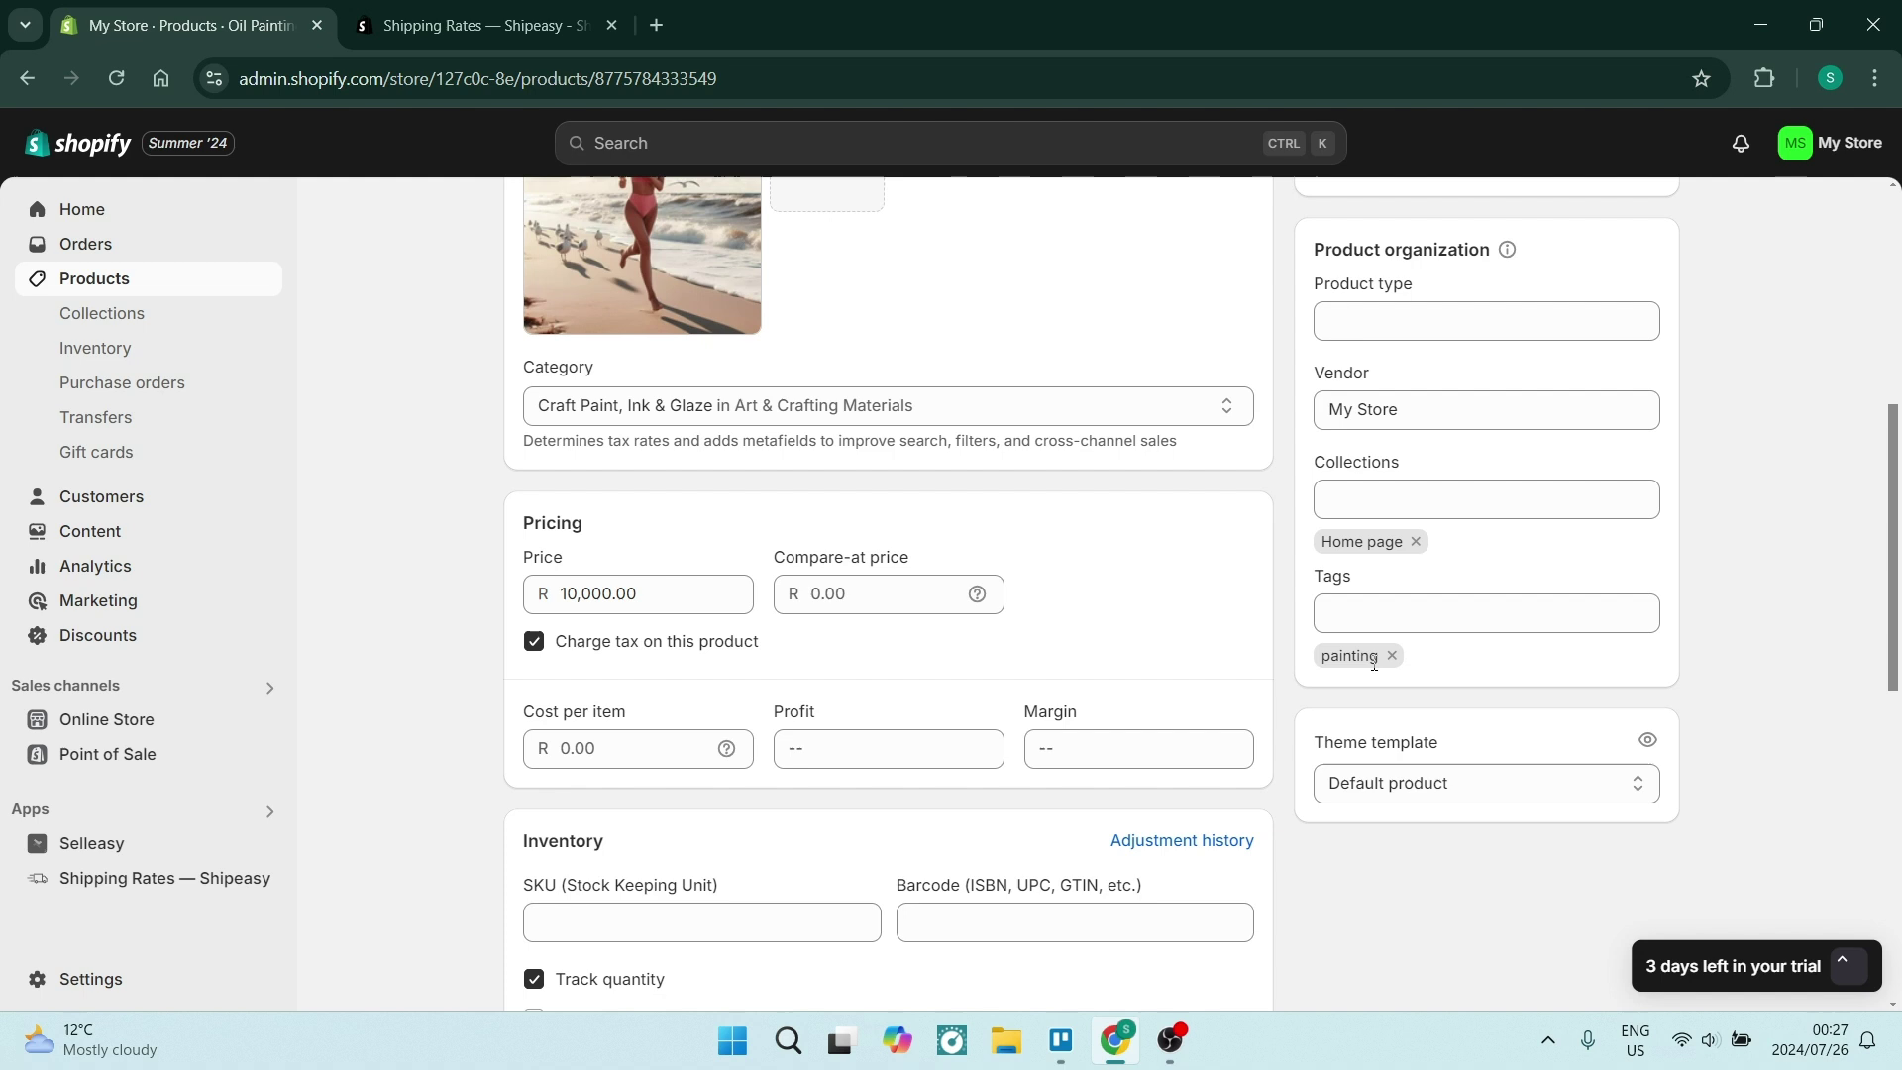
scroll(1049, 620, "up", 5)
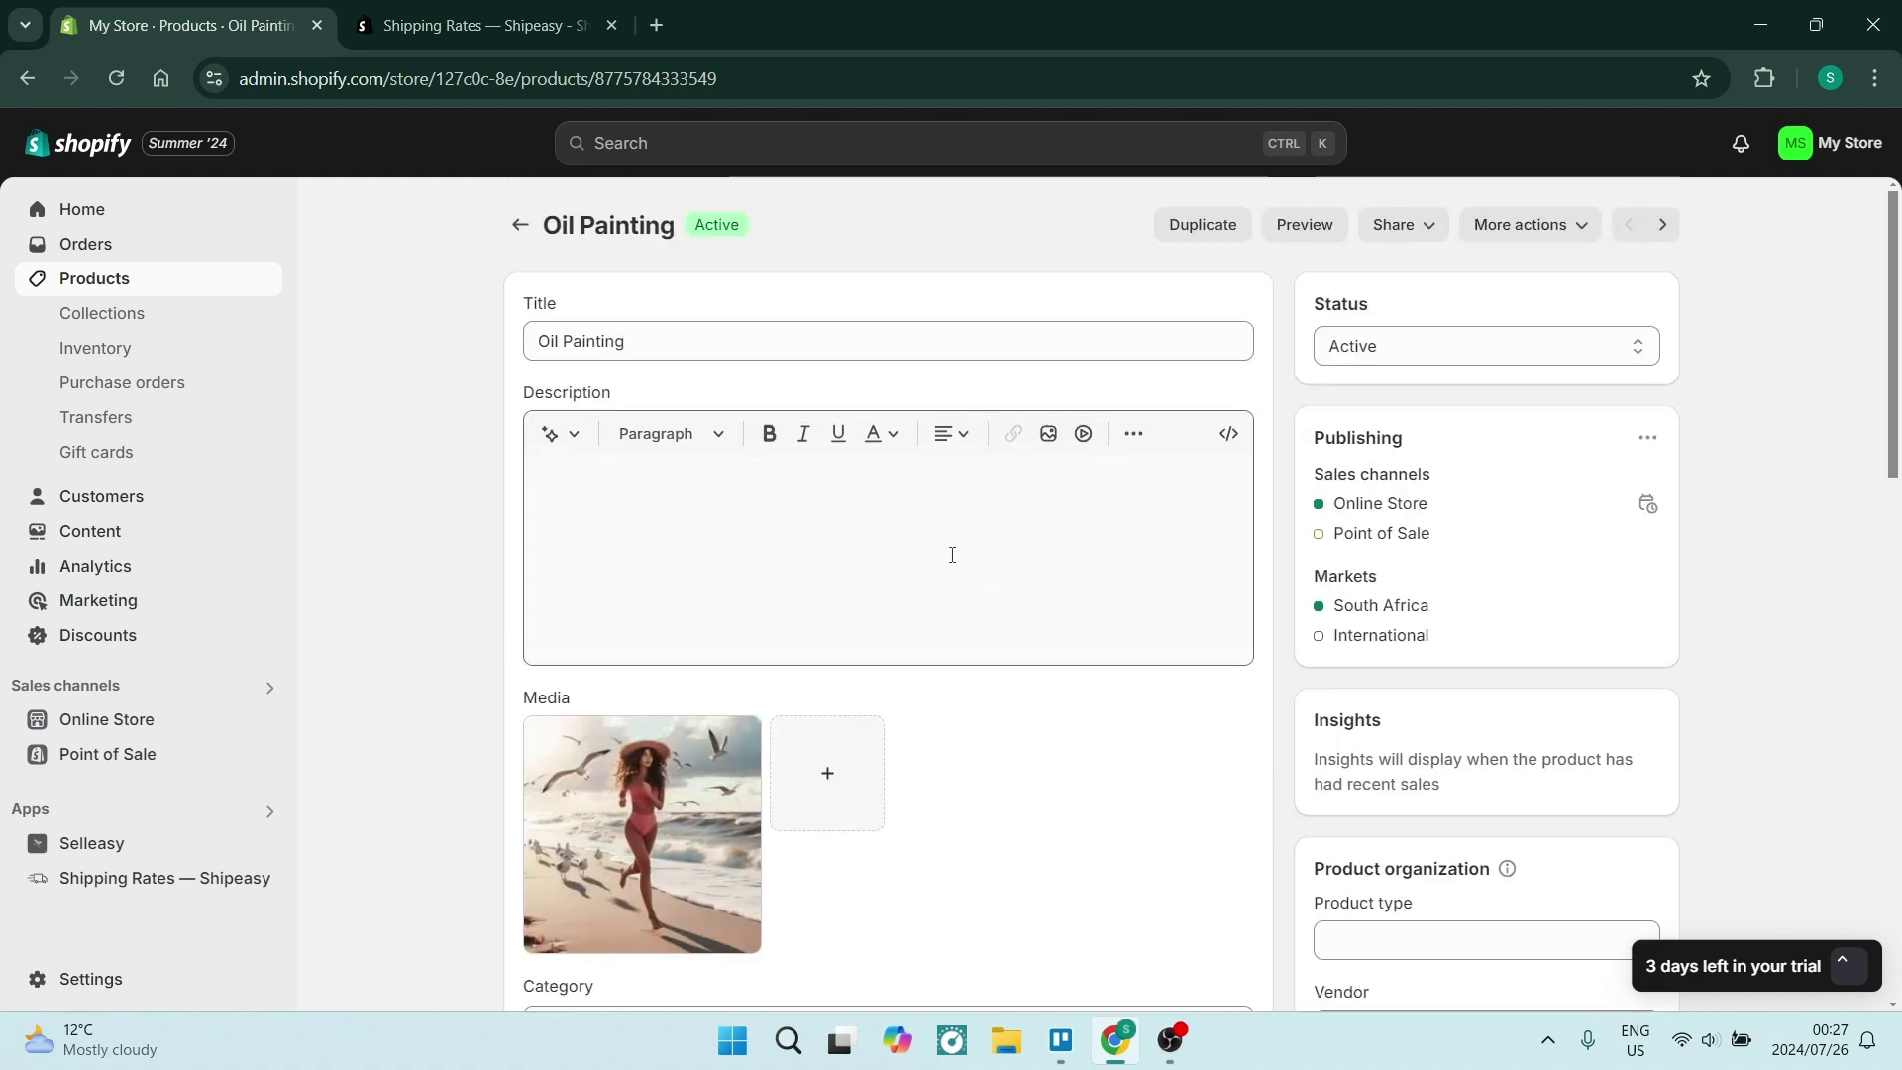
left_click(520, 224)
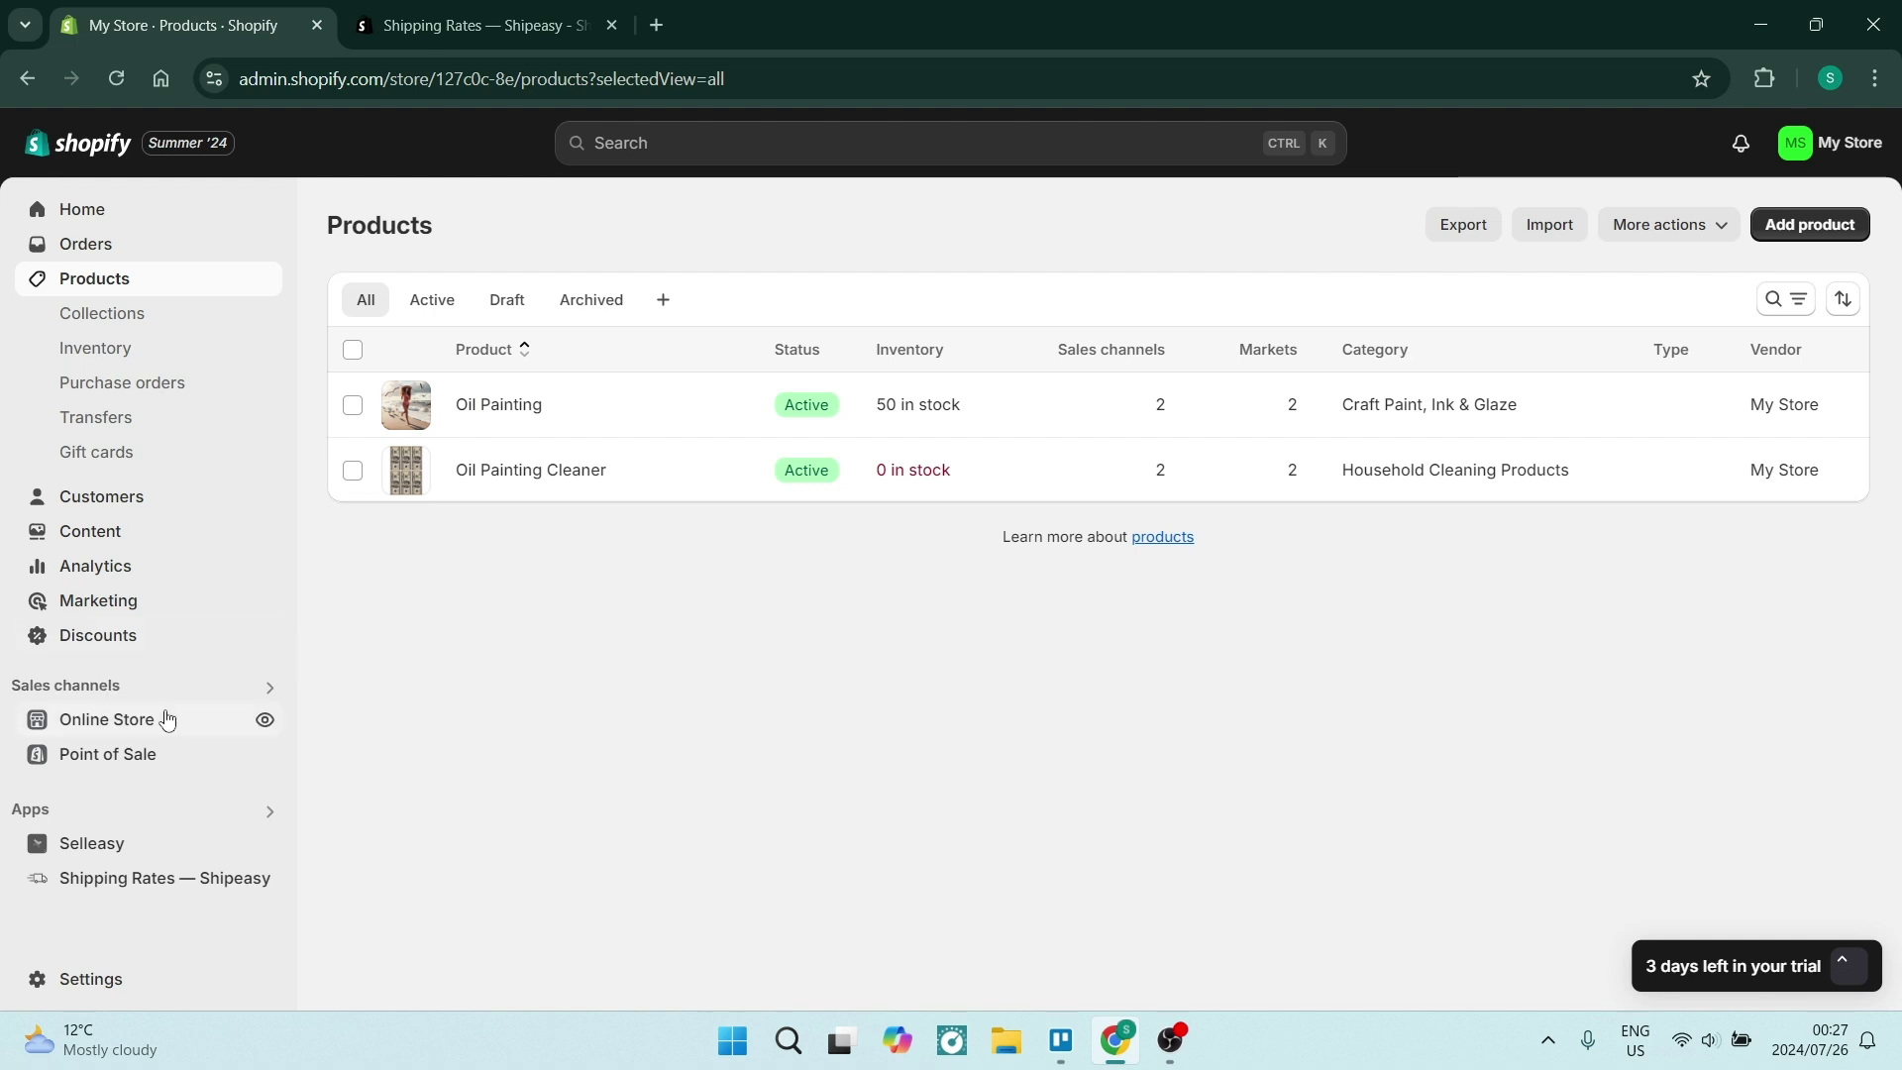
left_click(110, 879)
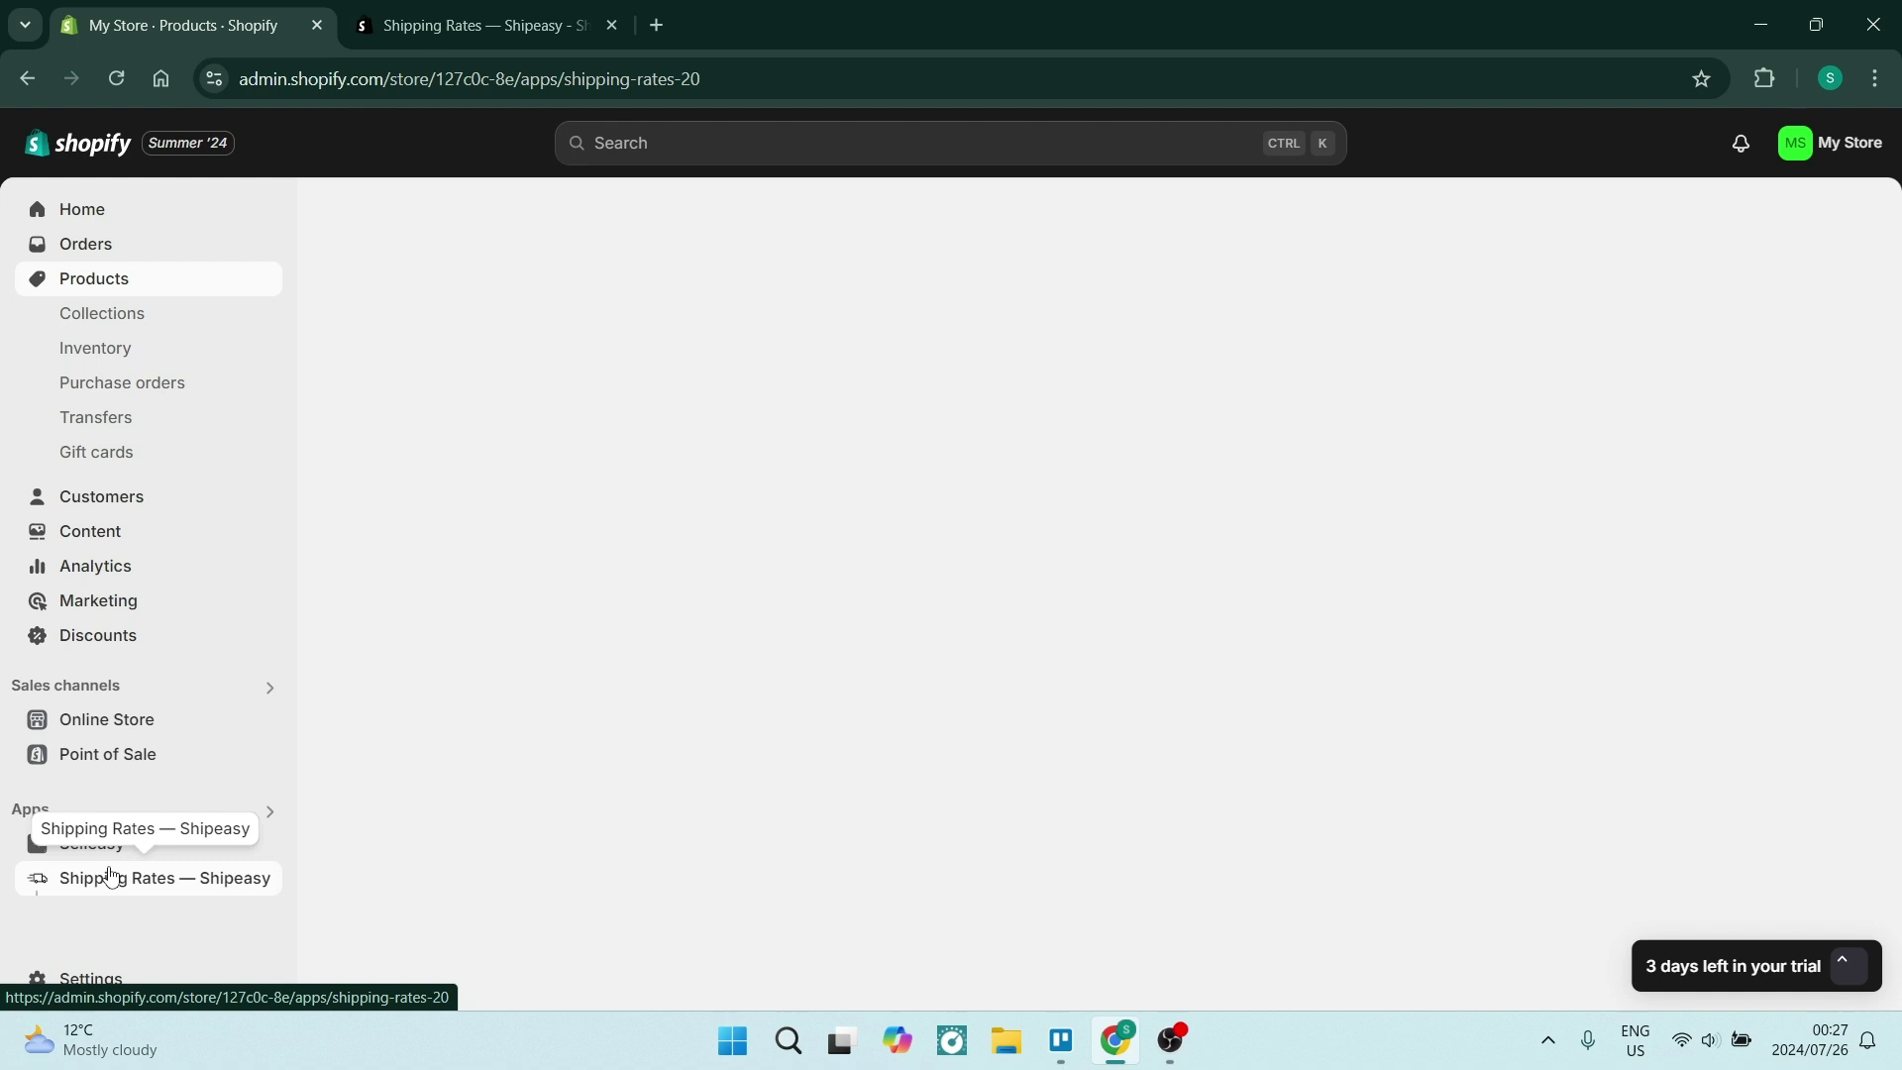
Step: Add a new Shipeasy scenario named 'Painting'
left_click(101, 732)
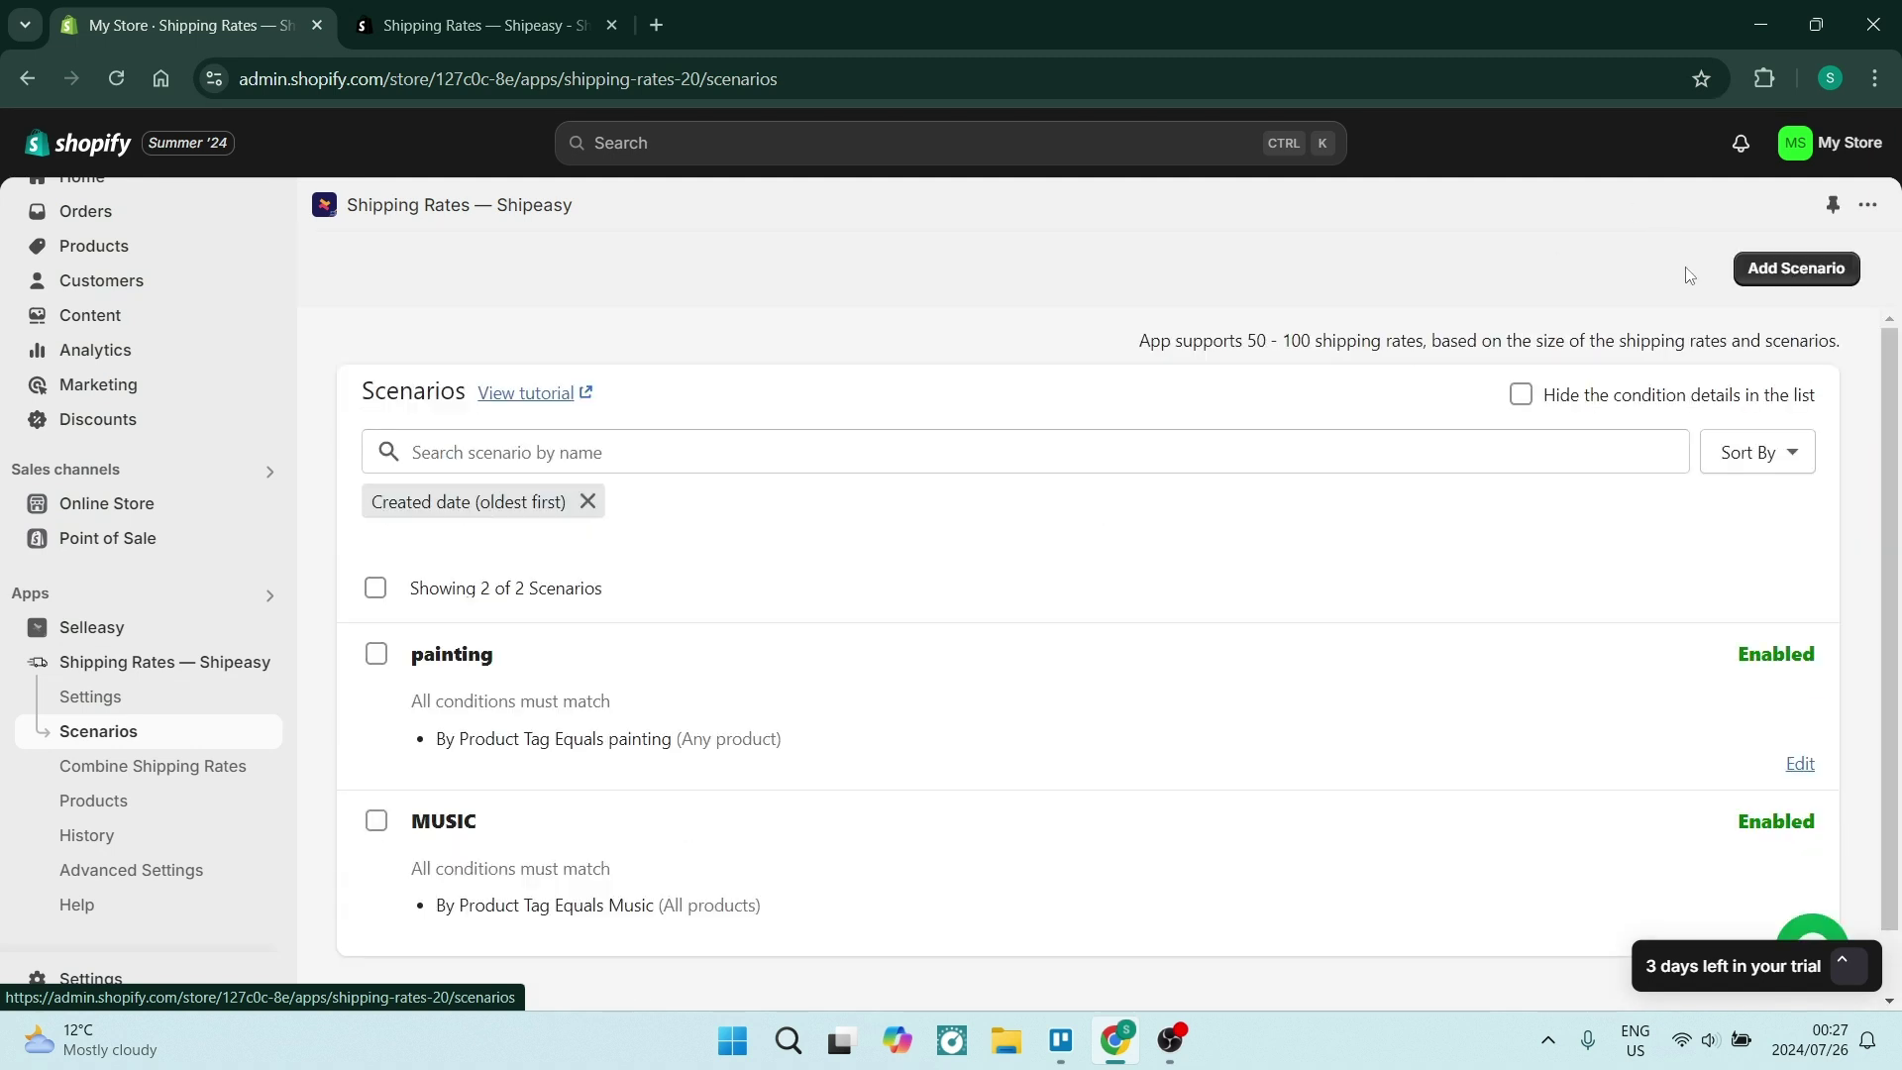
left_click(1773, 265)
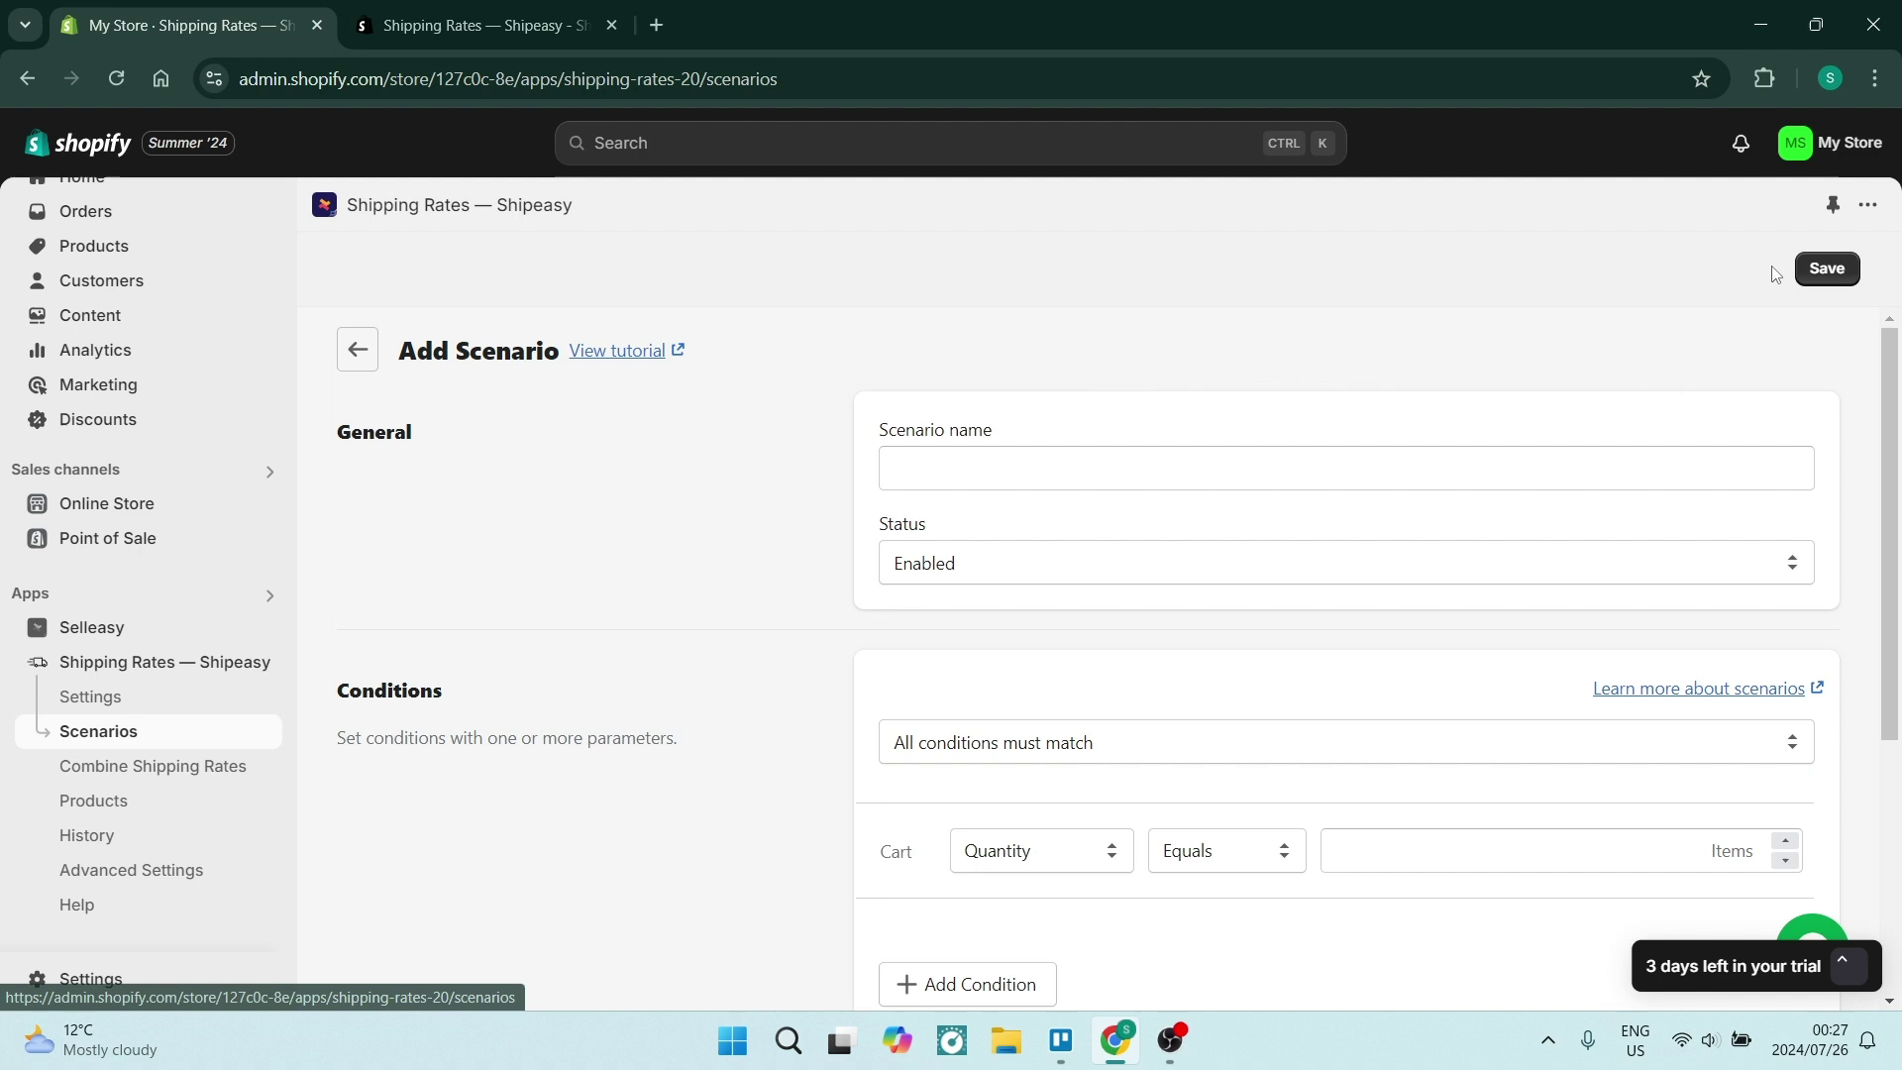
left_click(1015, 479)
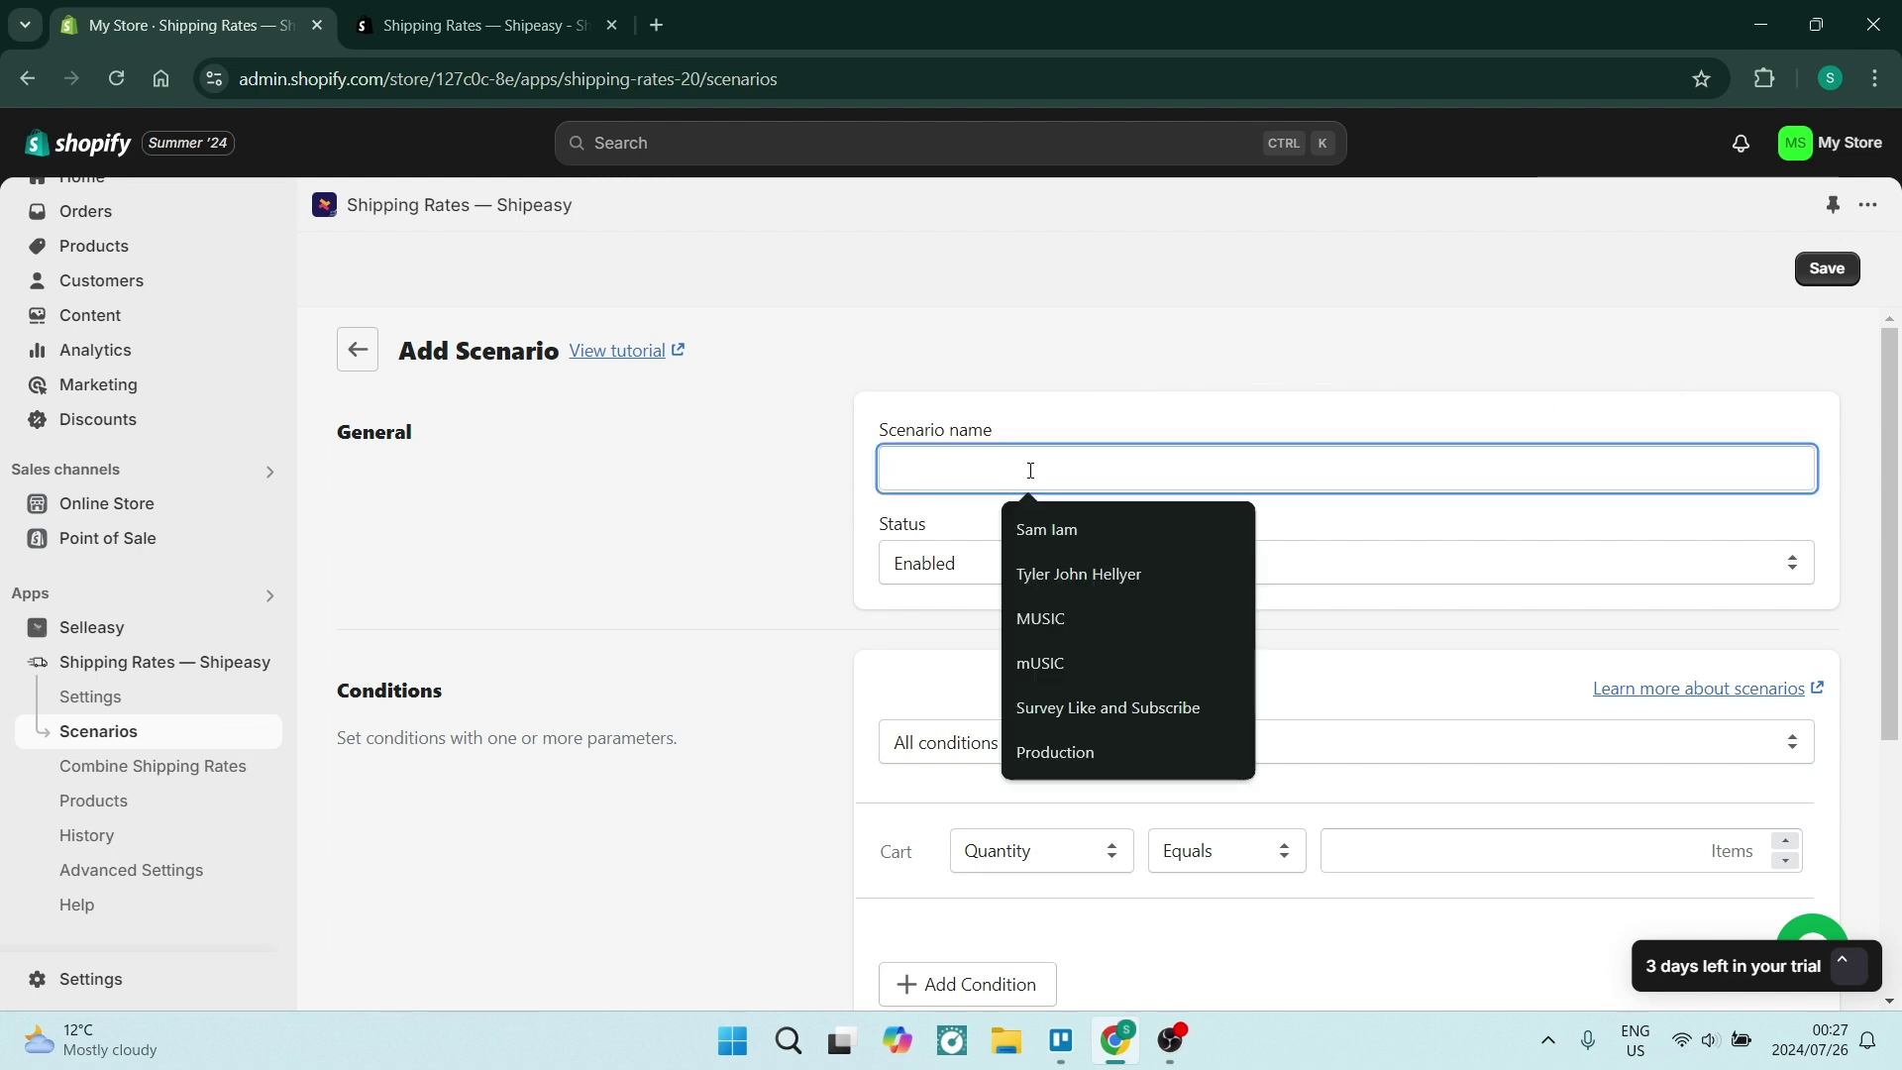
type("Pai")
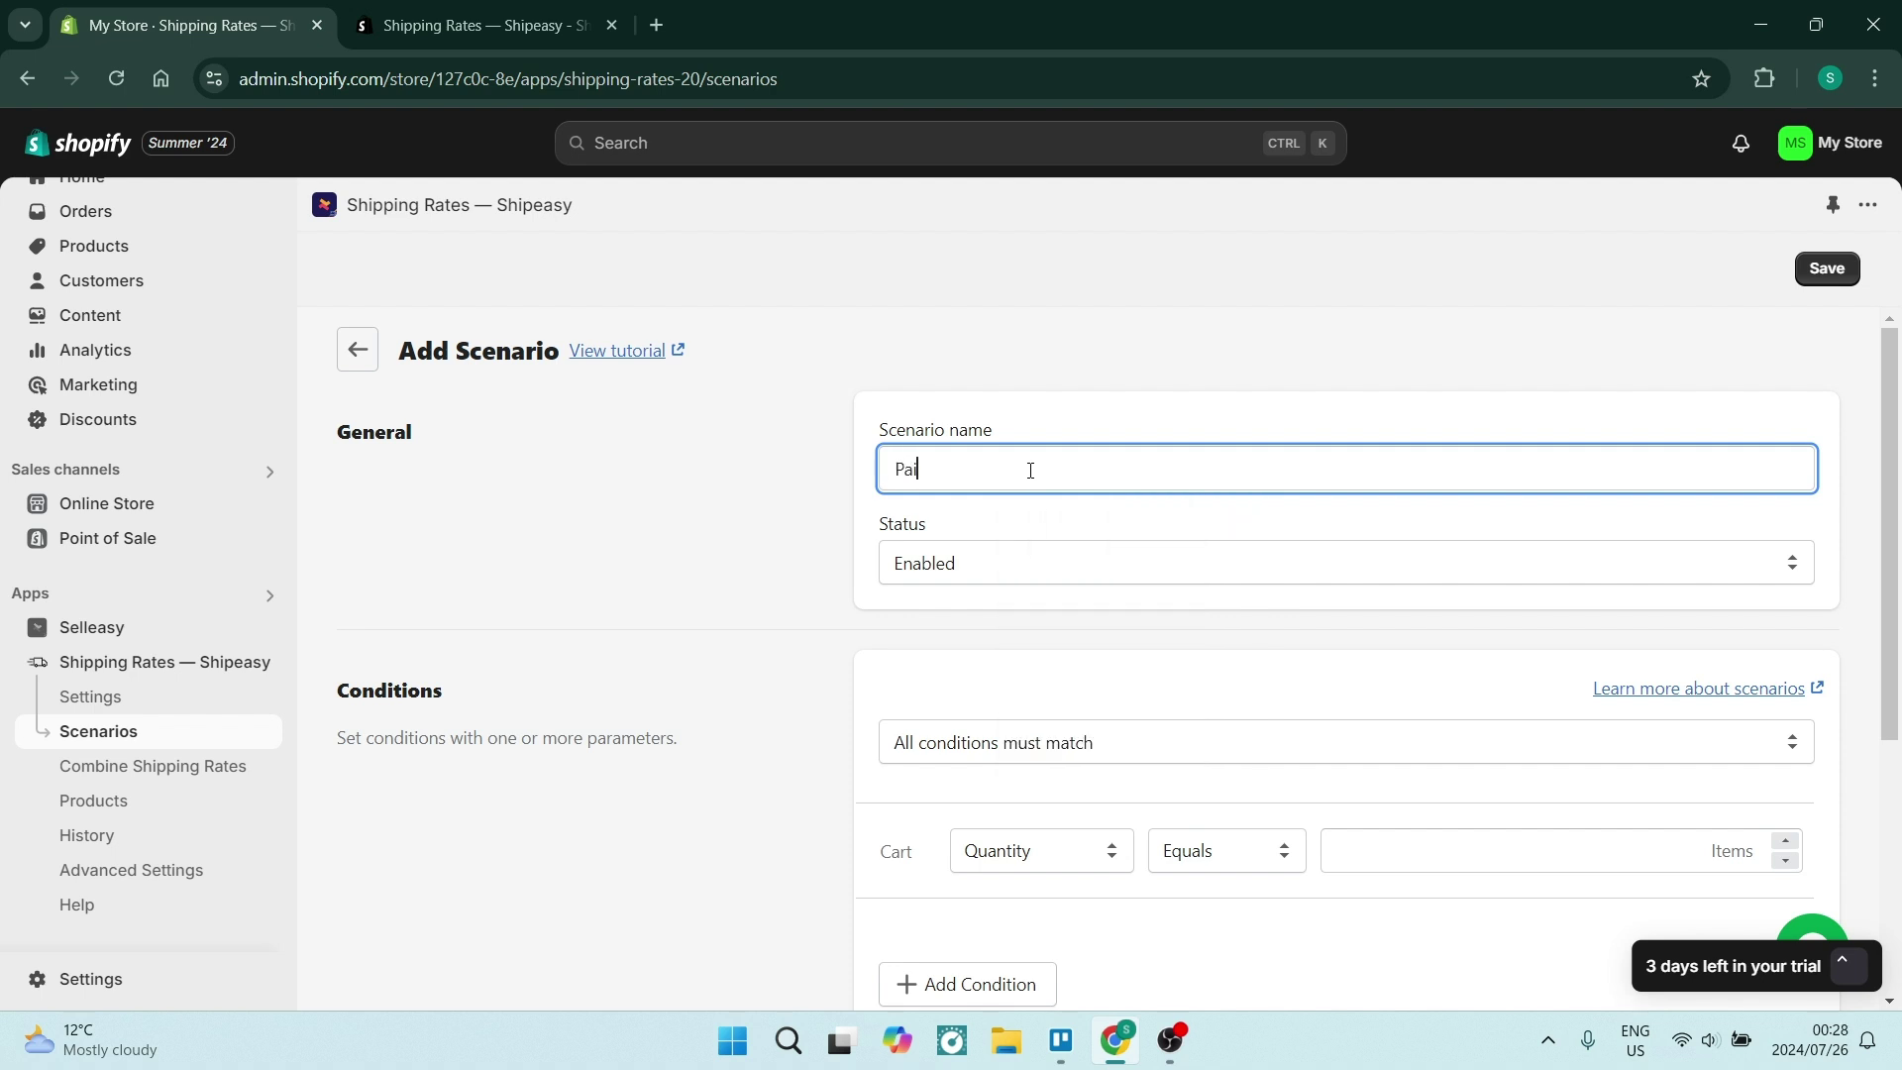
type("nting")
left_click(818, 480)
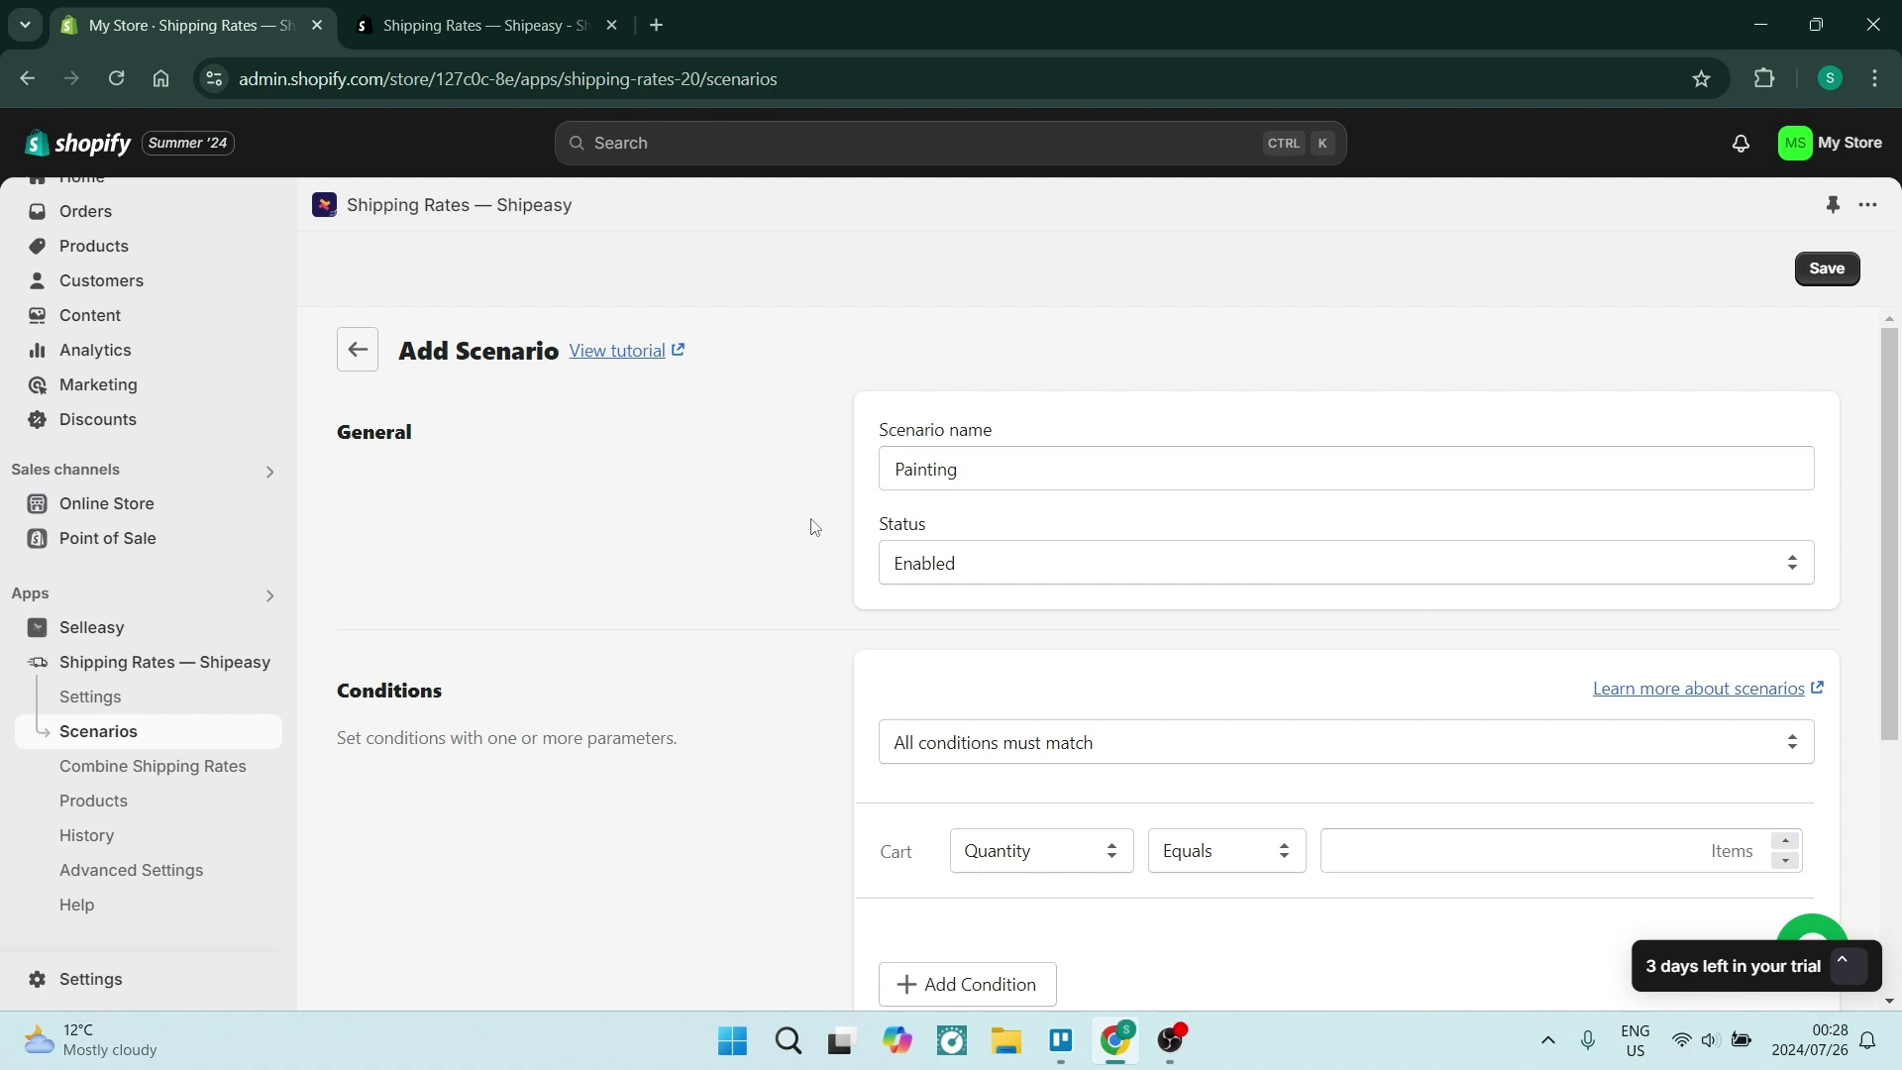
Step: Open the condition parameter list and try Weight as the condition basis
scroll(949, 594, "down", 3)
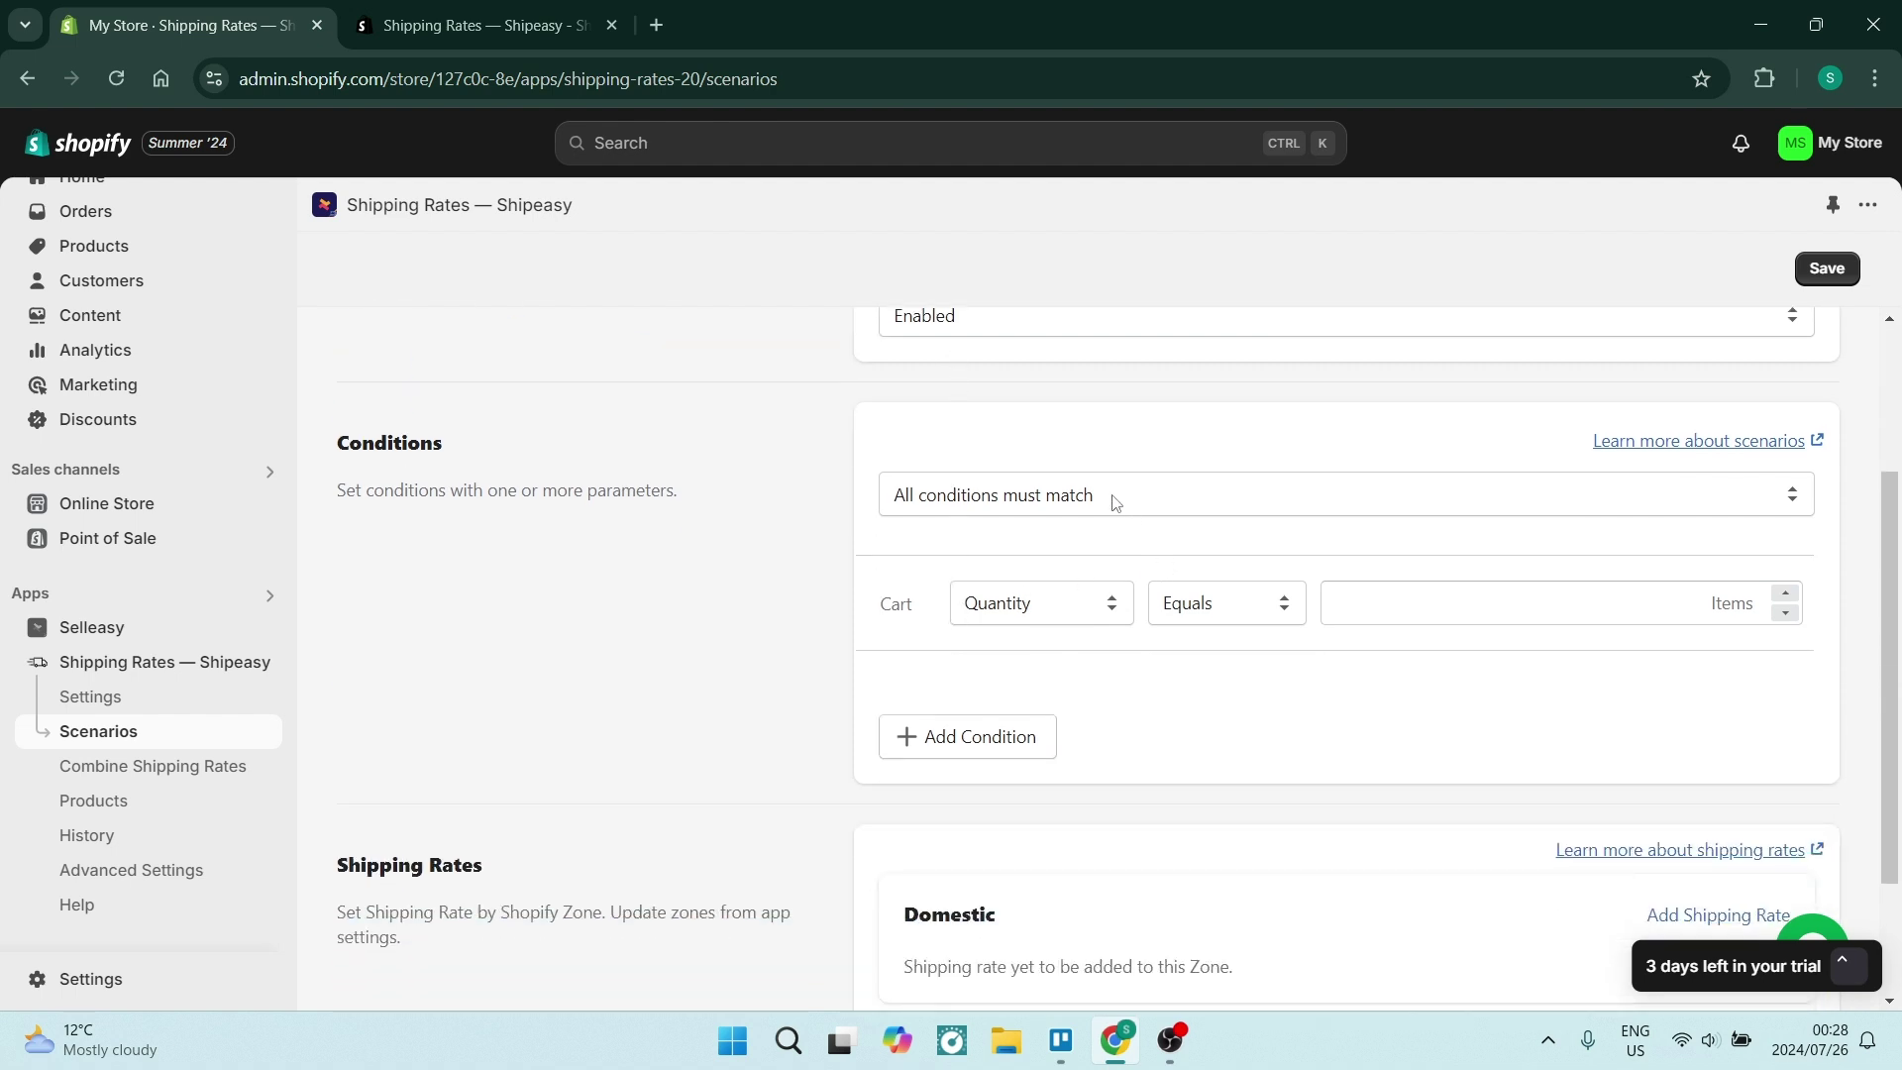
left_click(1031, 617)
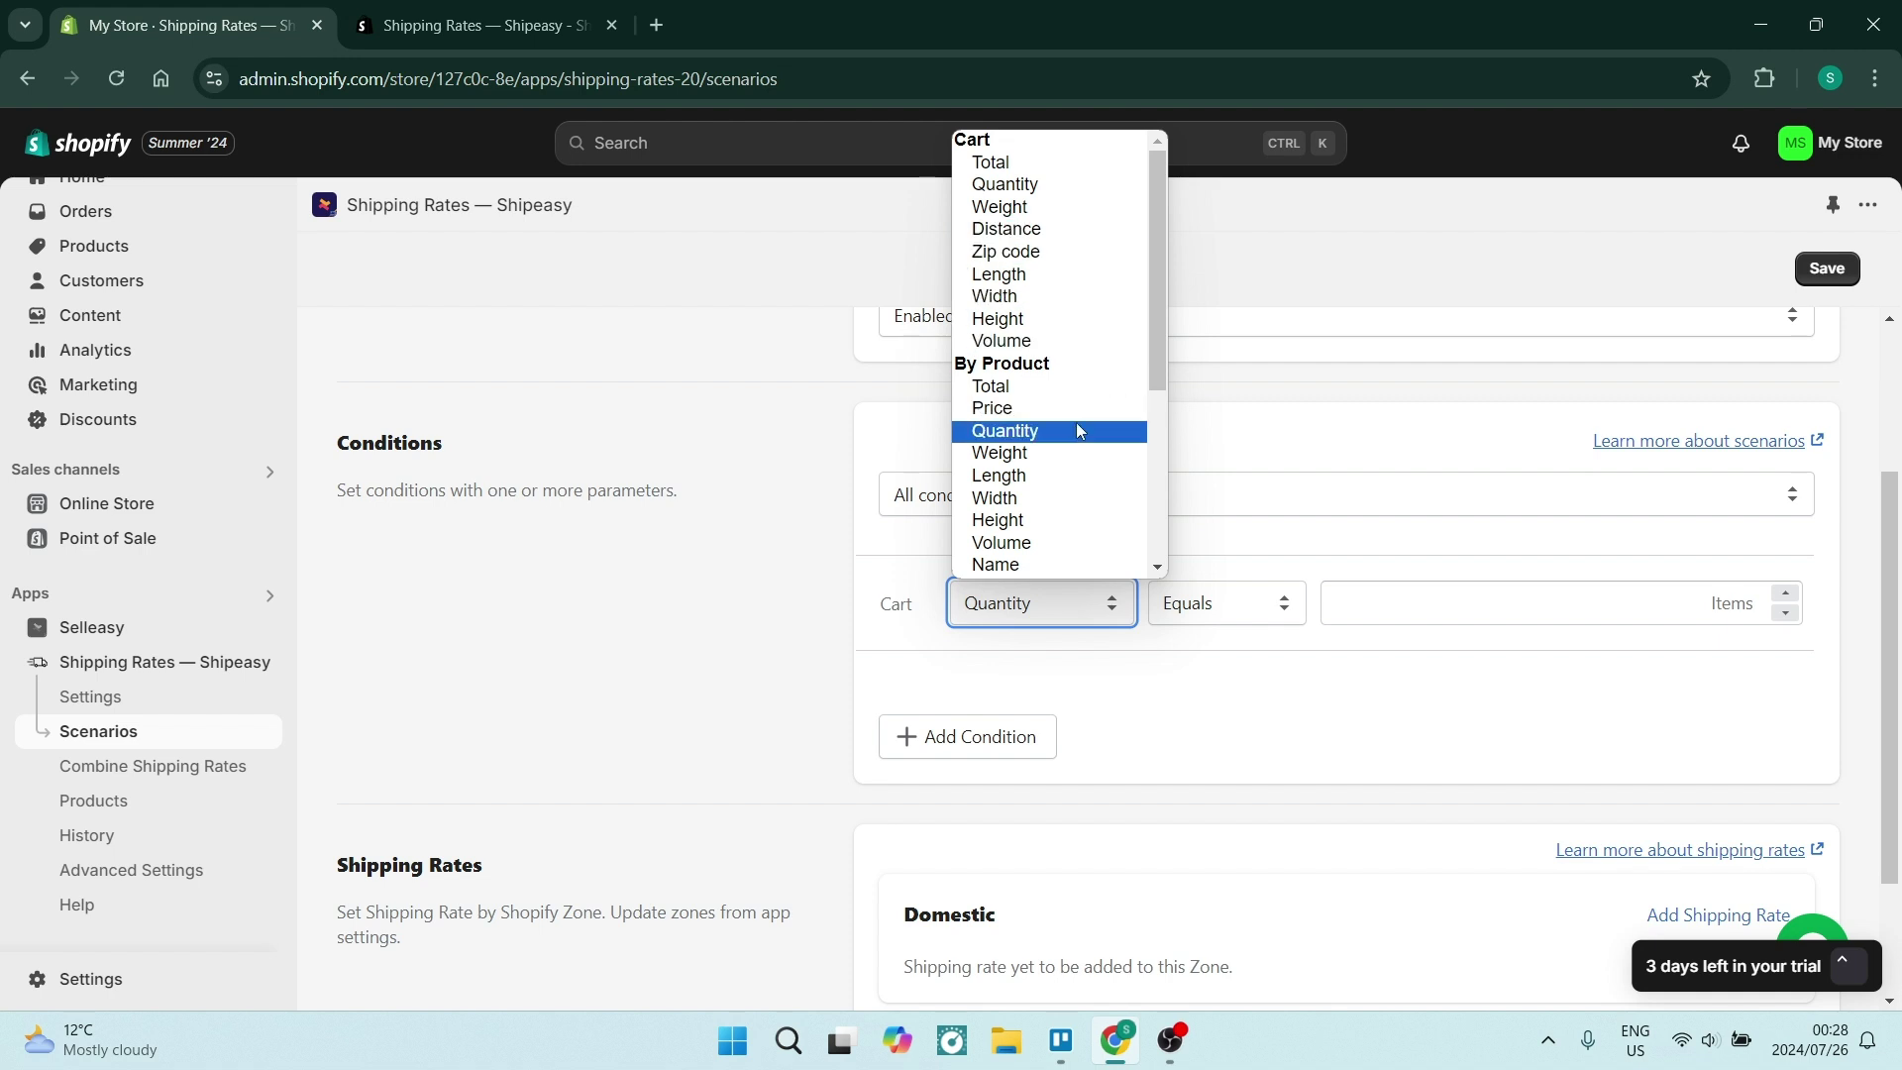
scroll(1068, 495, "down", 3)
scroll(1070, 506, "down", 2)
scroll(1066, 435, "up", 5)
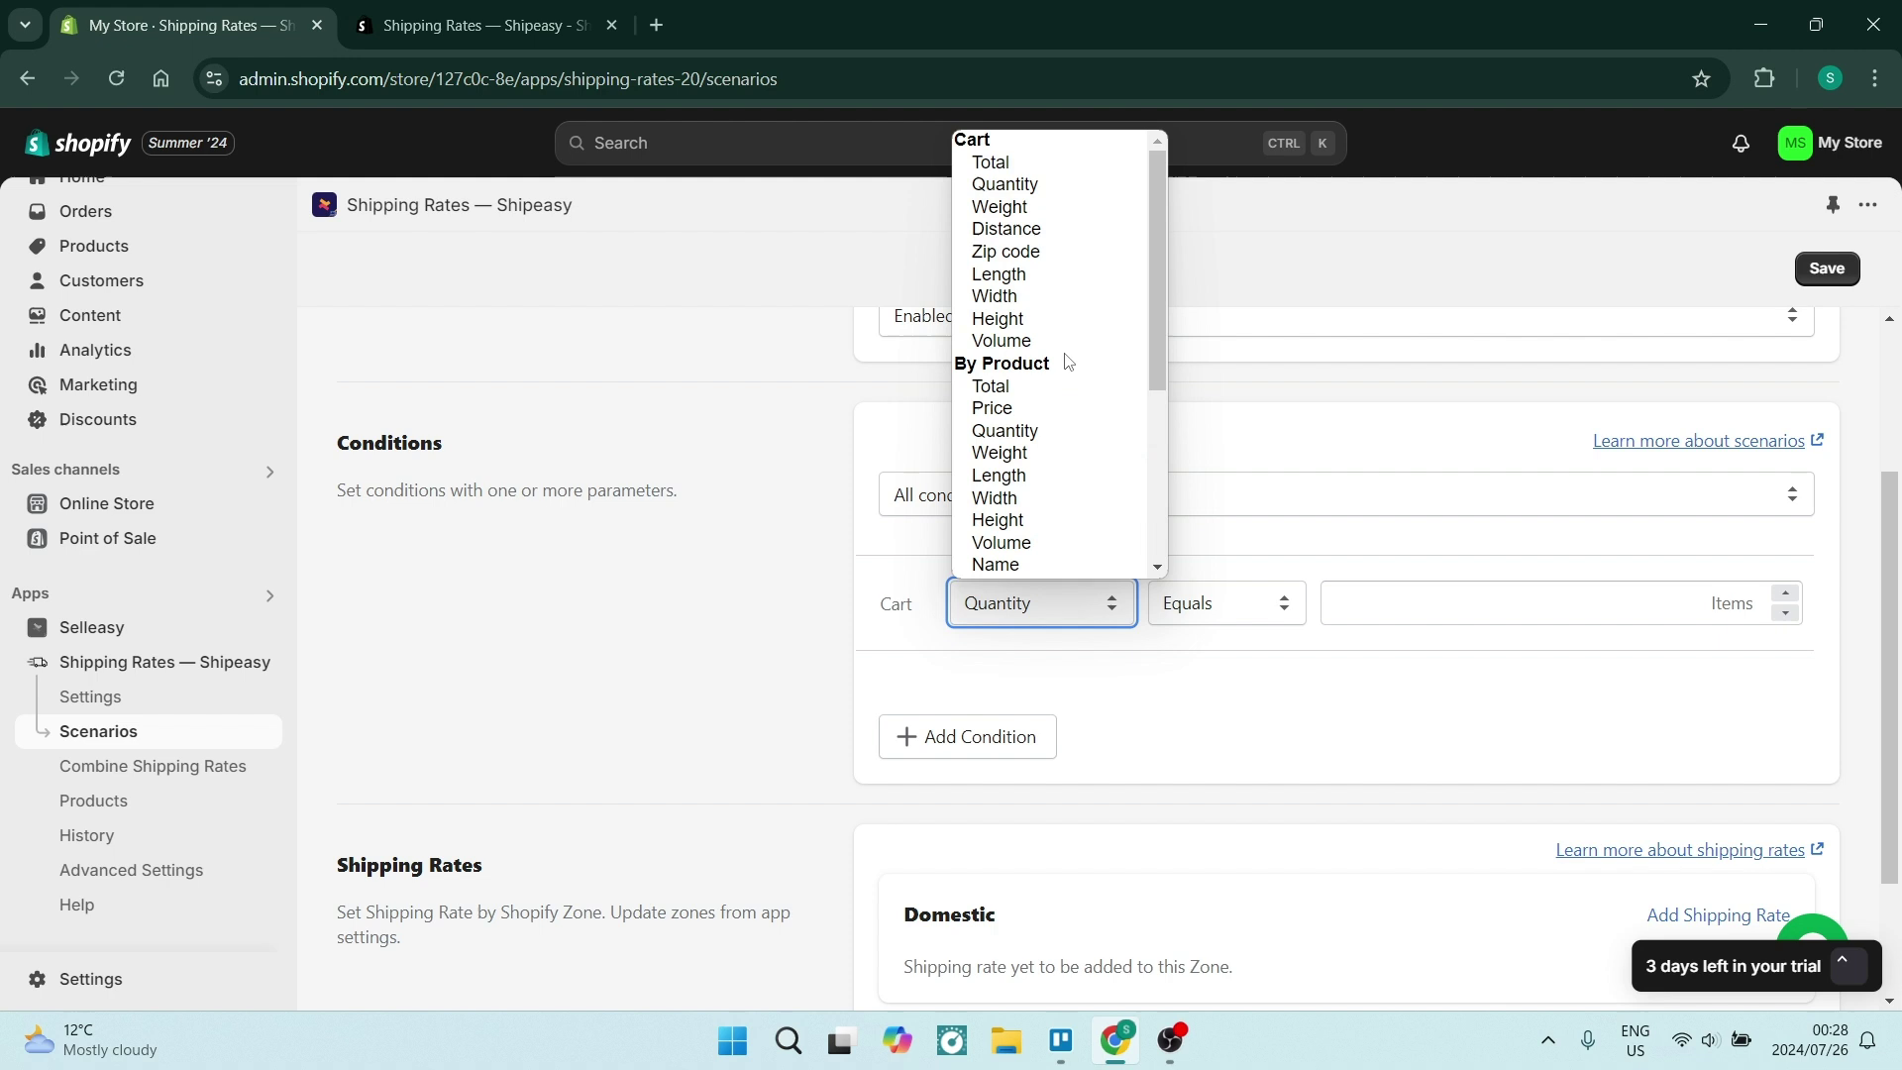
left_click(1021, 452)
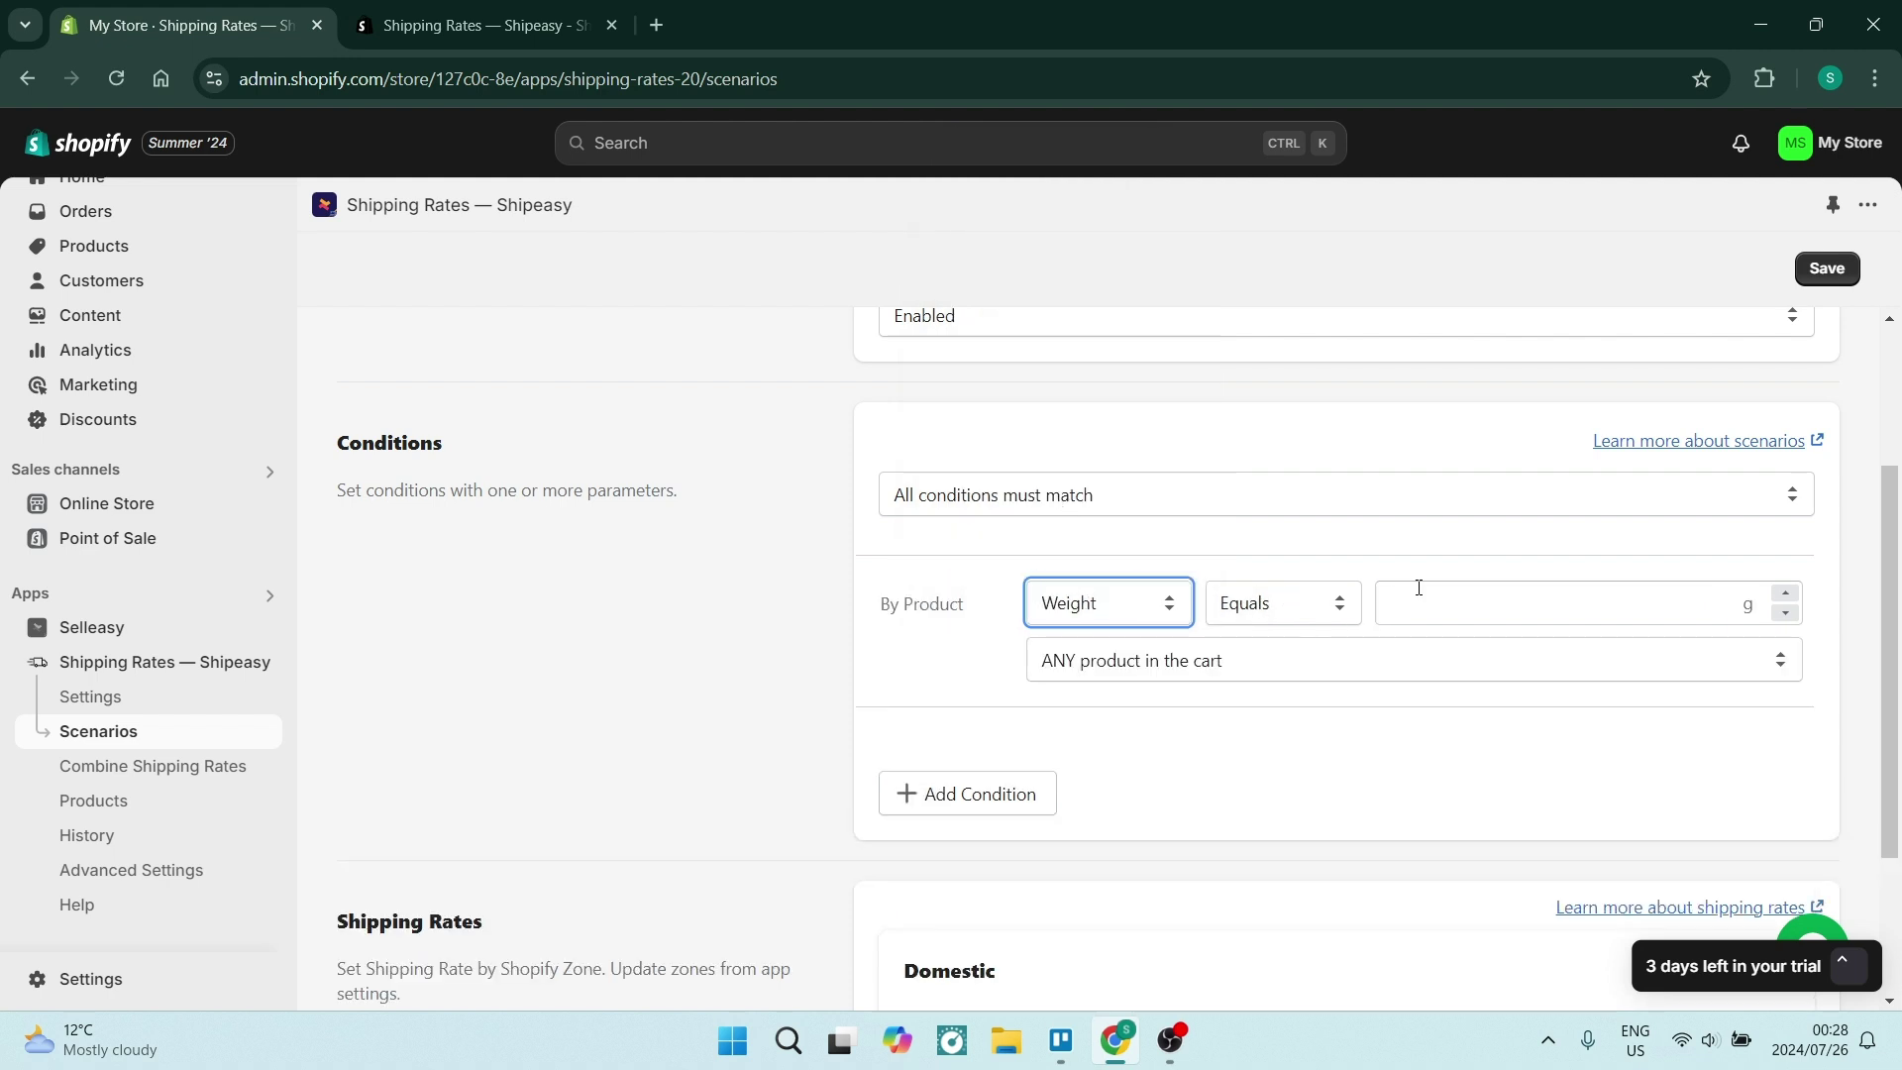
left_click(1489, 602)
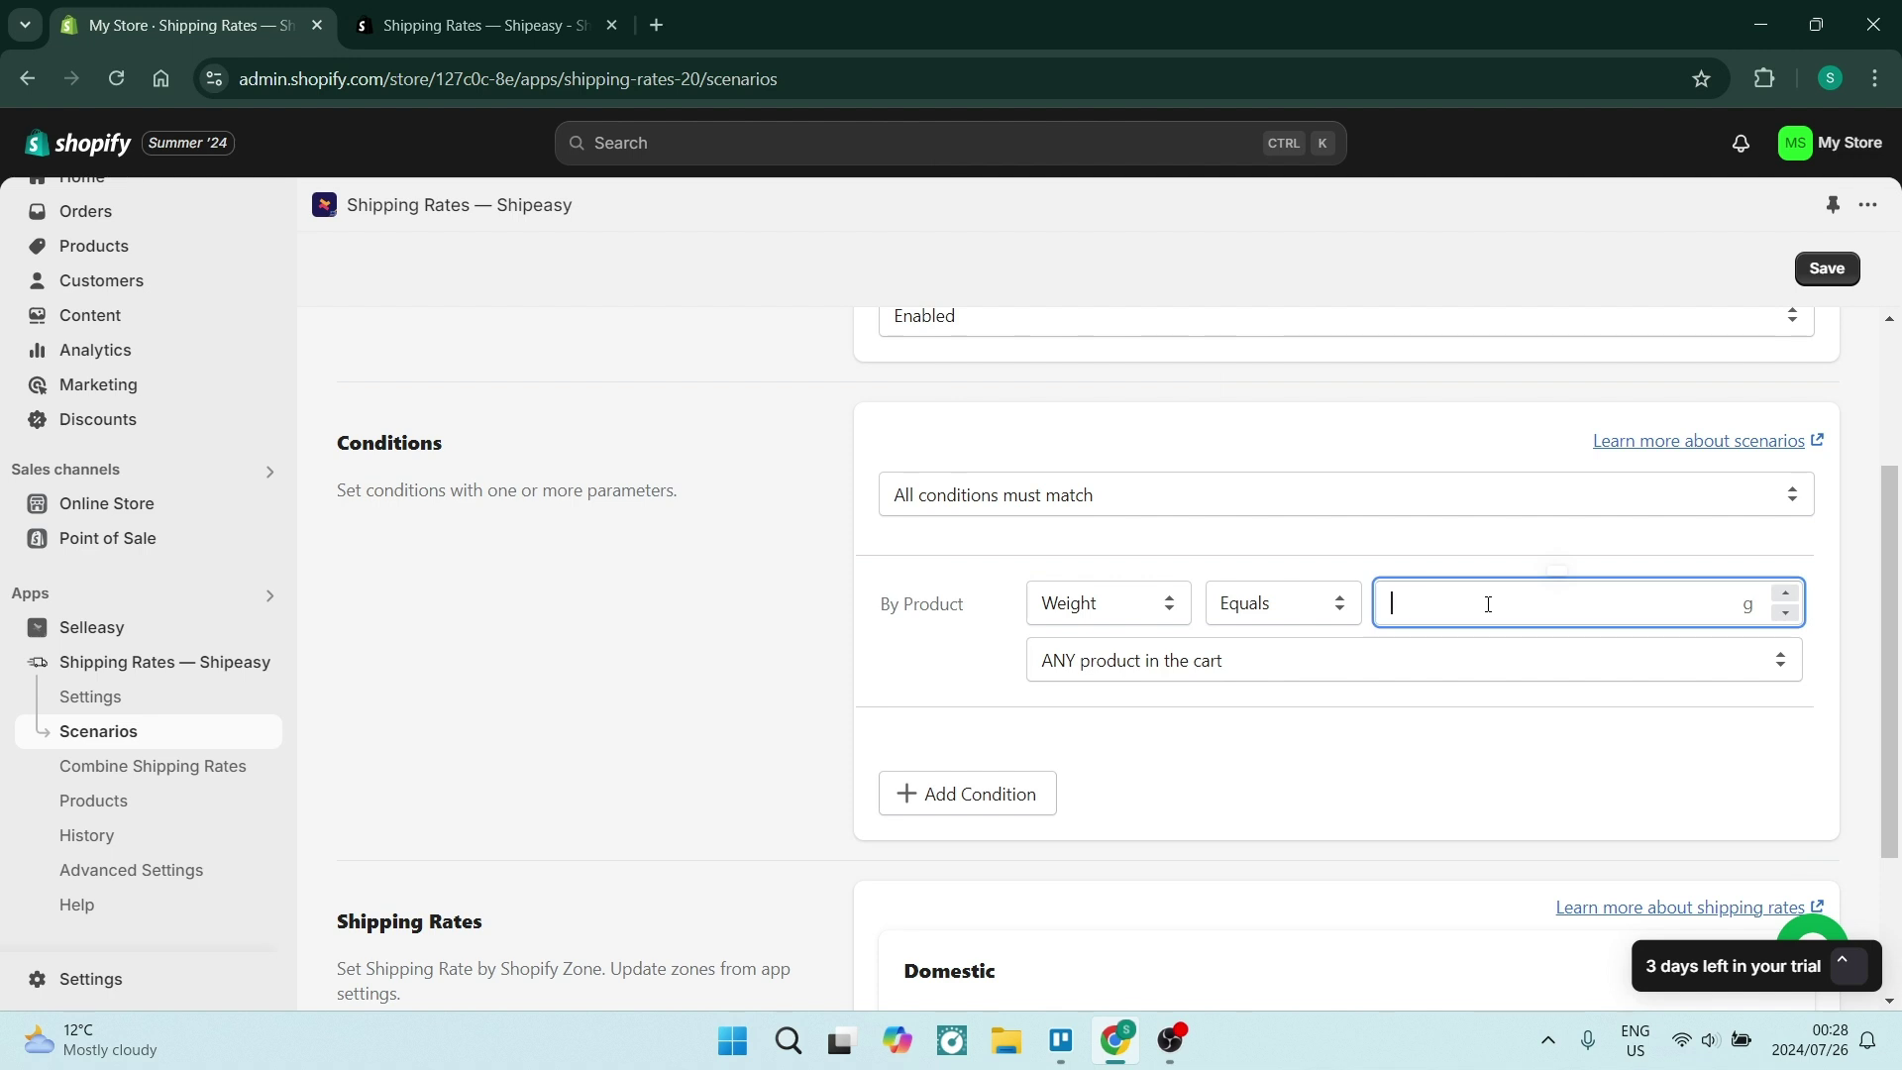
Step: Set the product condition to Tag Equals 'Painting' and scroll to the Domestic zone
left_click(1065, 616)
scroll(1135, 490, "down", 4)
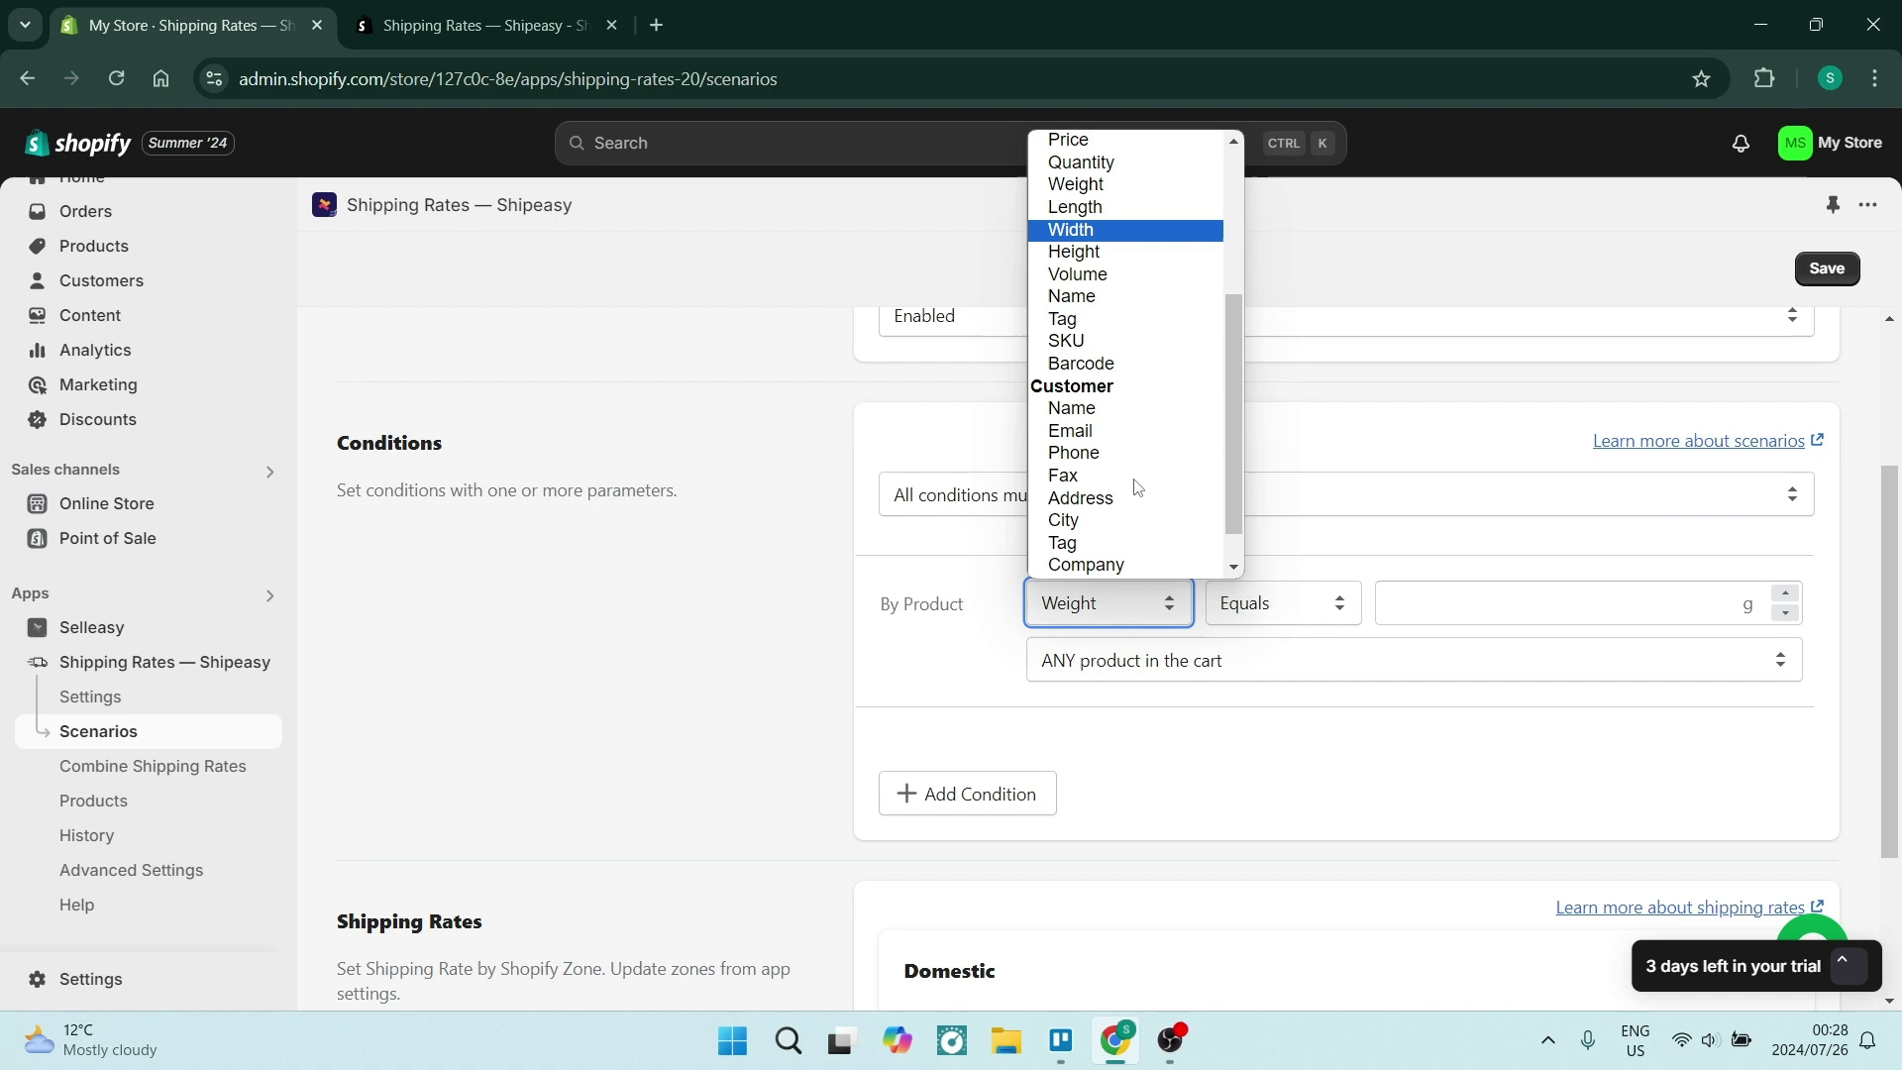
left_click(1108, 318)
scroll(852, 466, "up", 3)
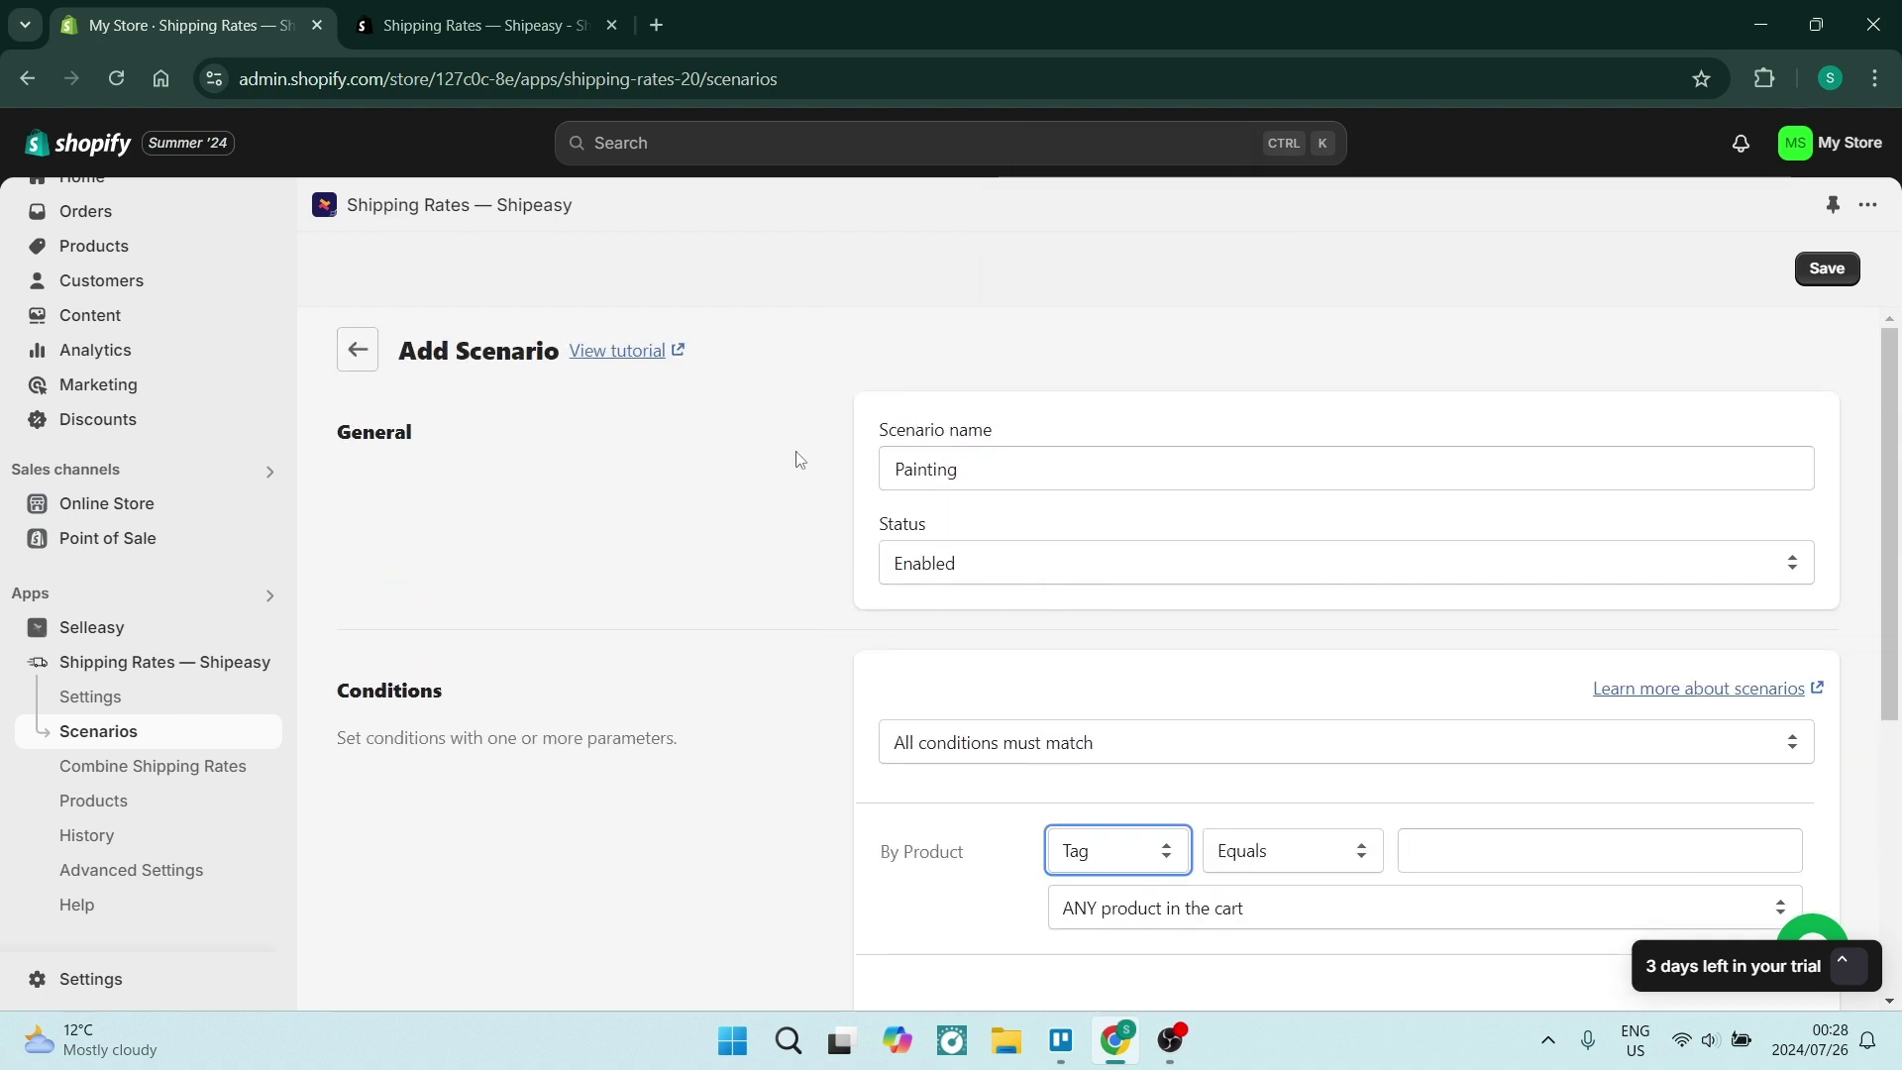
scroll(1132, 545, "down", 3)
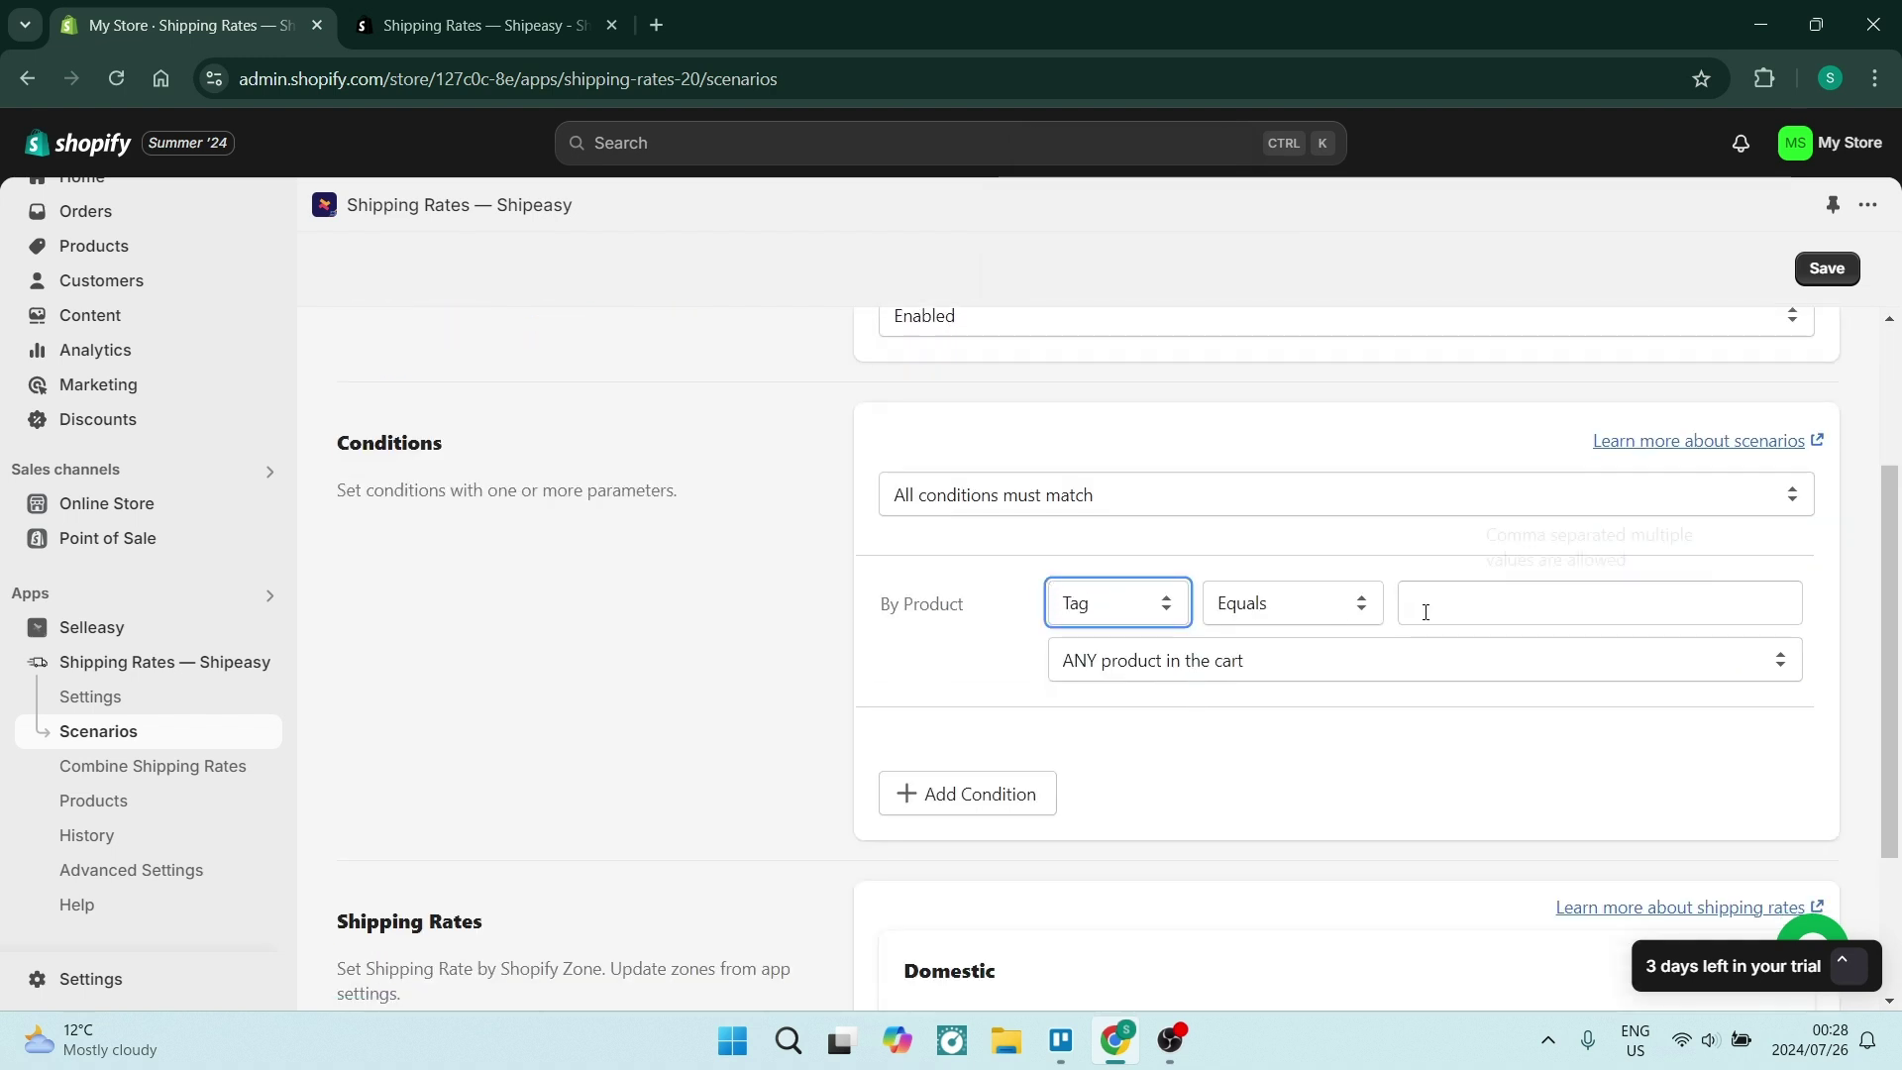
left_click(1461, 604)
type("Paini")
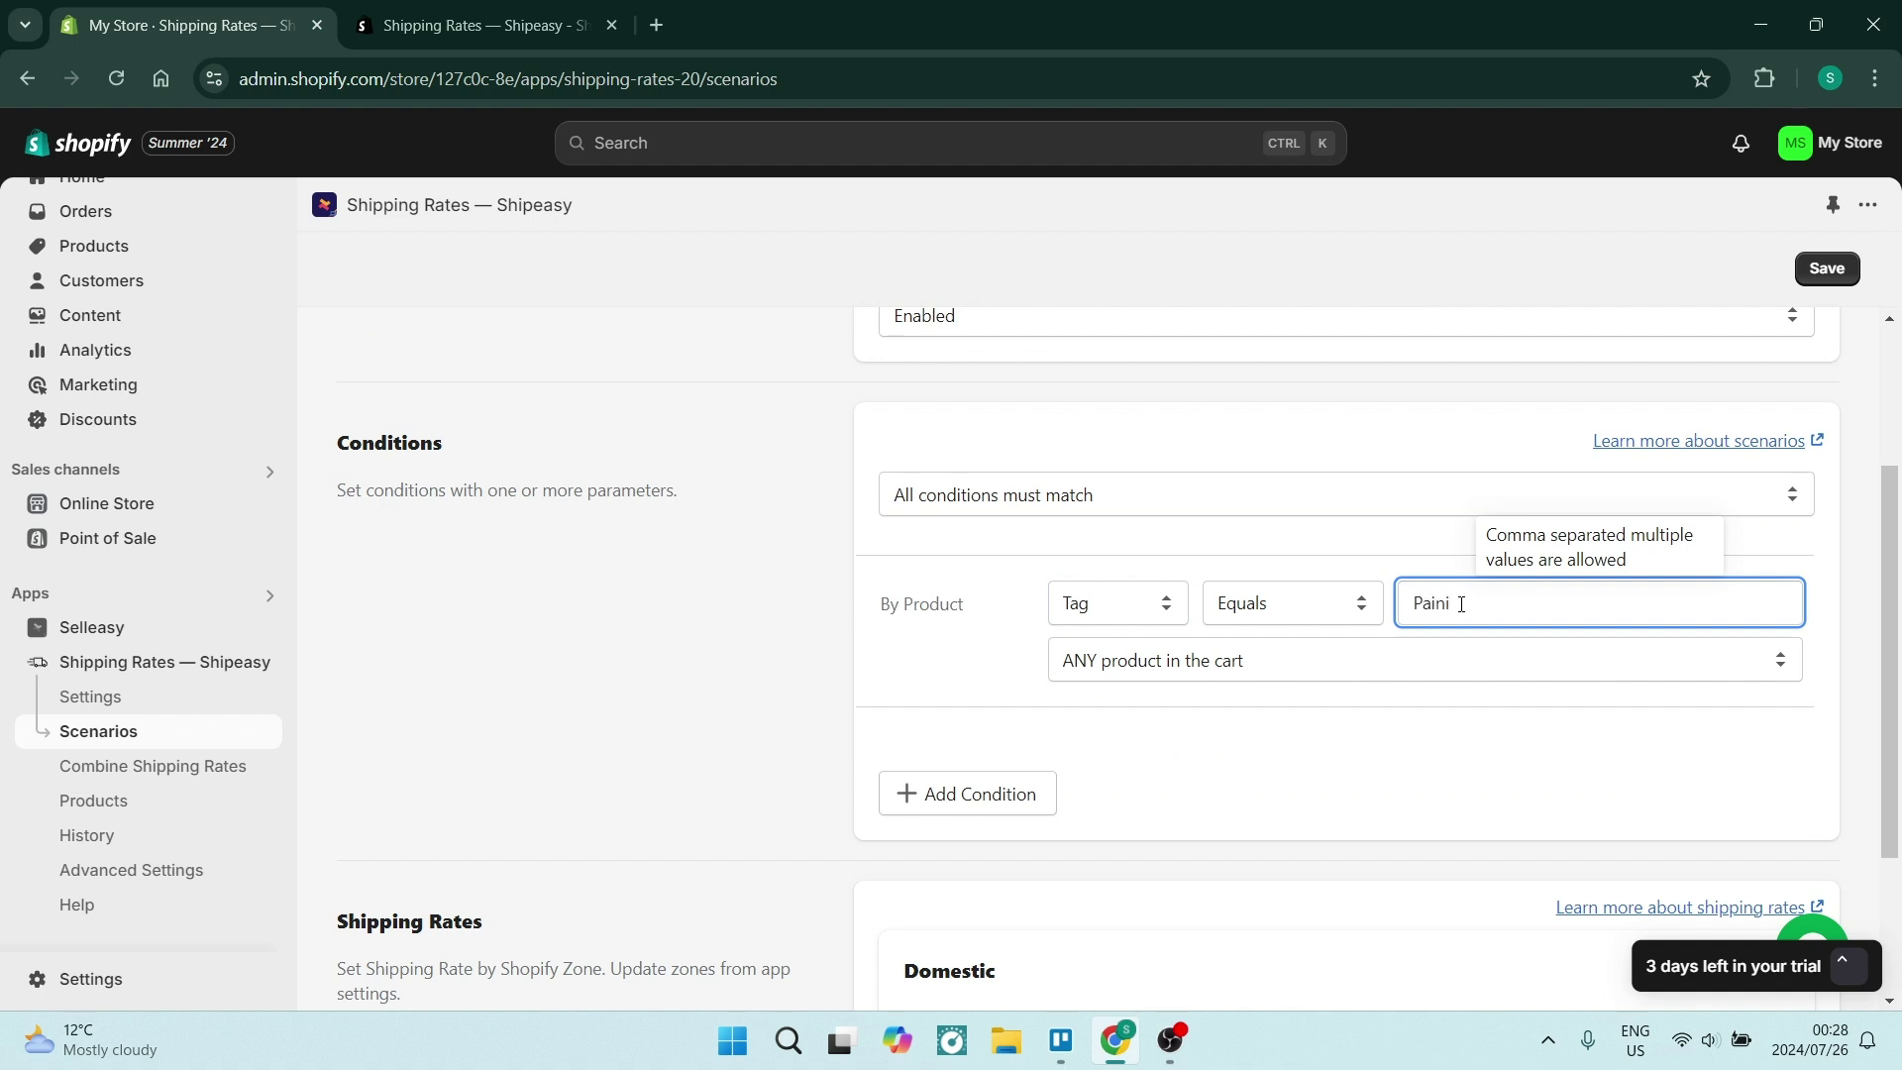
key("BackSpace")
type("ting")
left_click(758, 672)
scroll(821, 653, "down", 1)
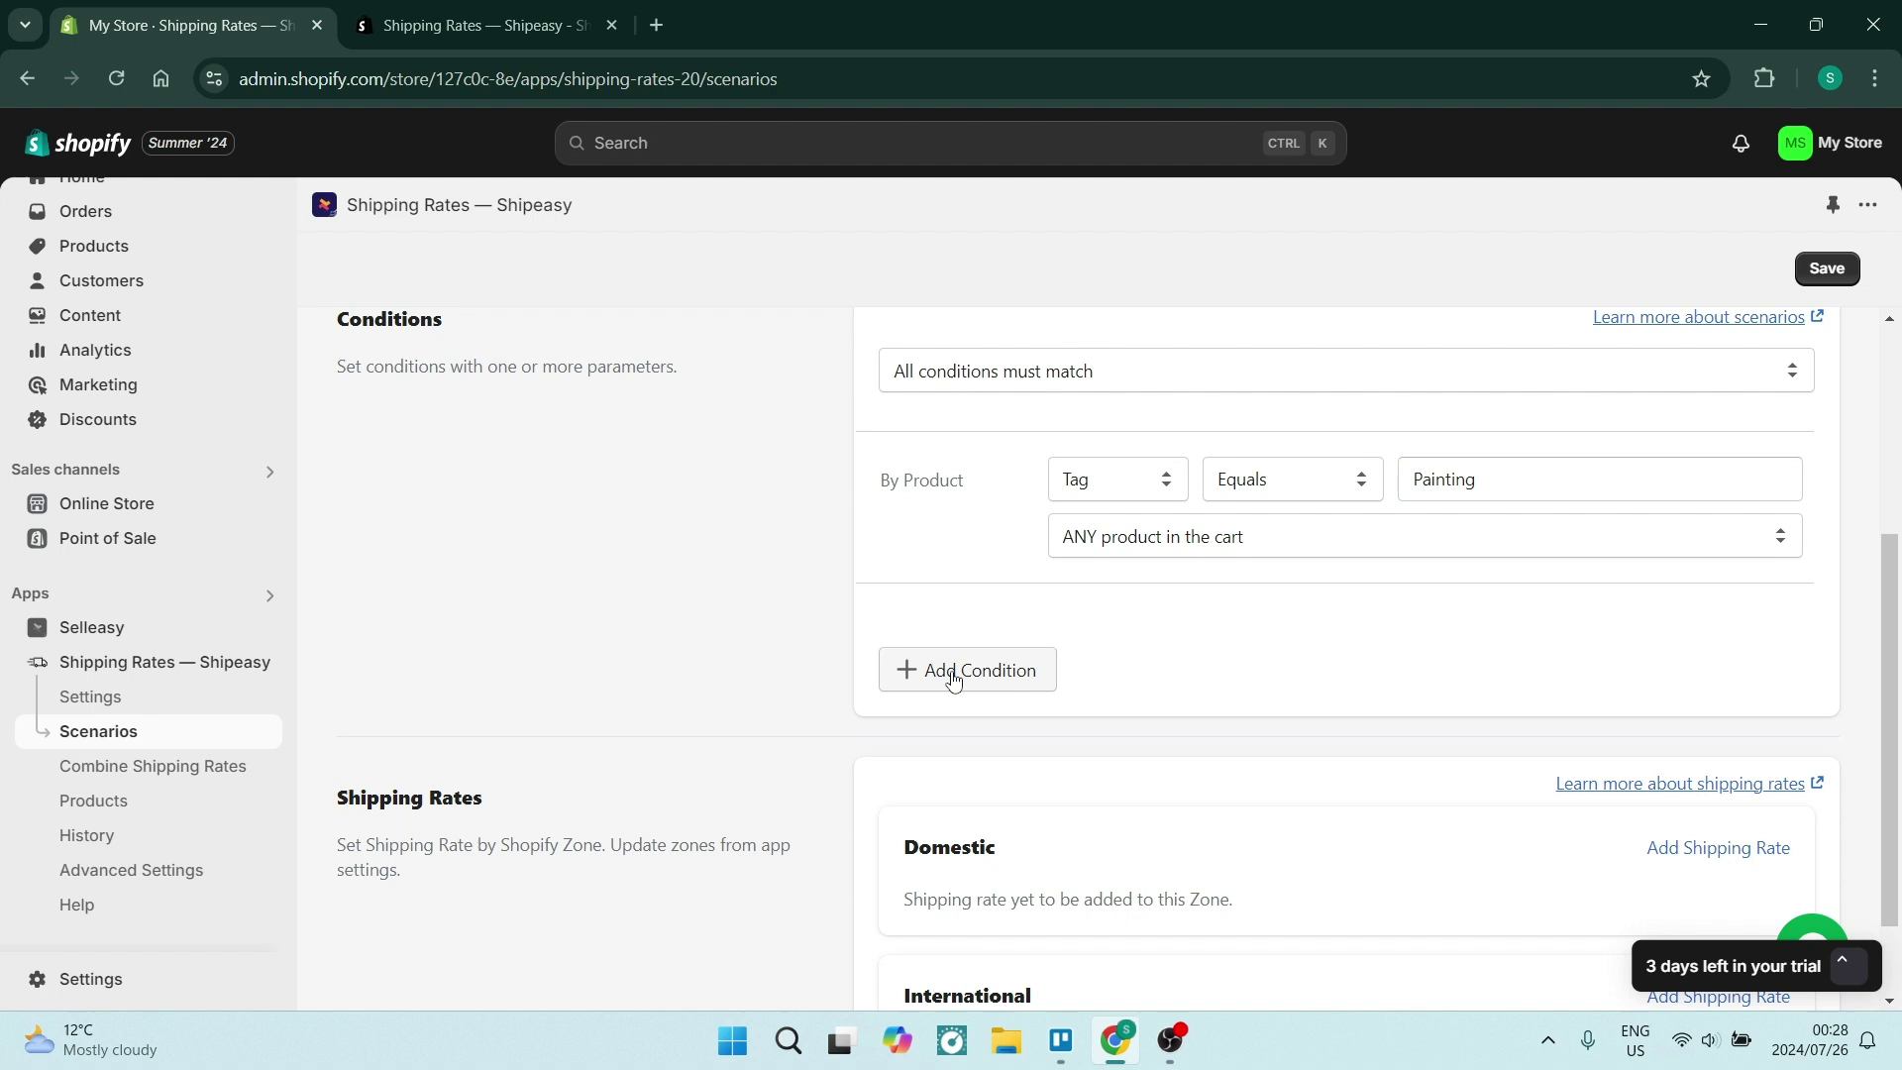
scroll(754, 662, "down", 1)
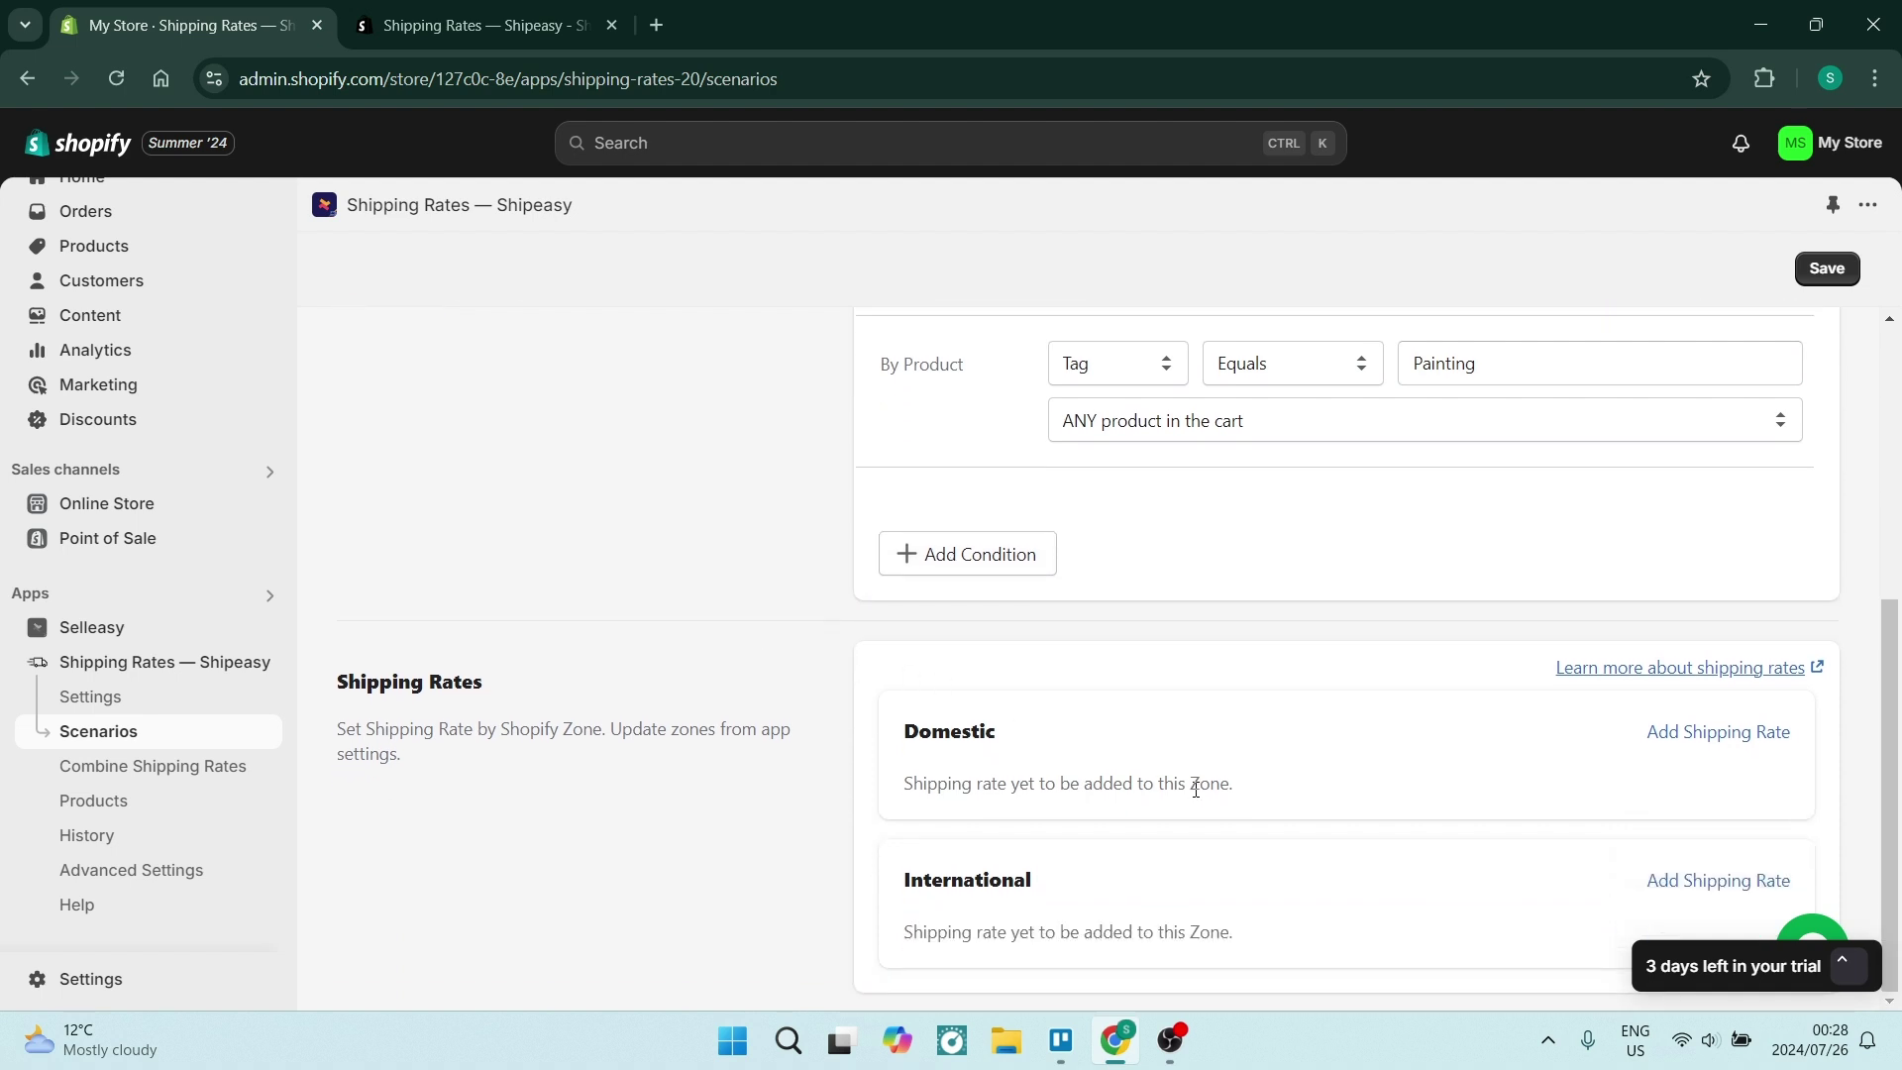
Step: Add a Domestic zone shipping rate named 'Shipping Rate 3'
left_click(1668, 735)
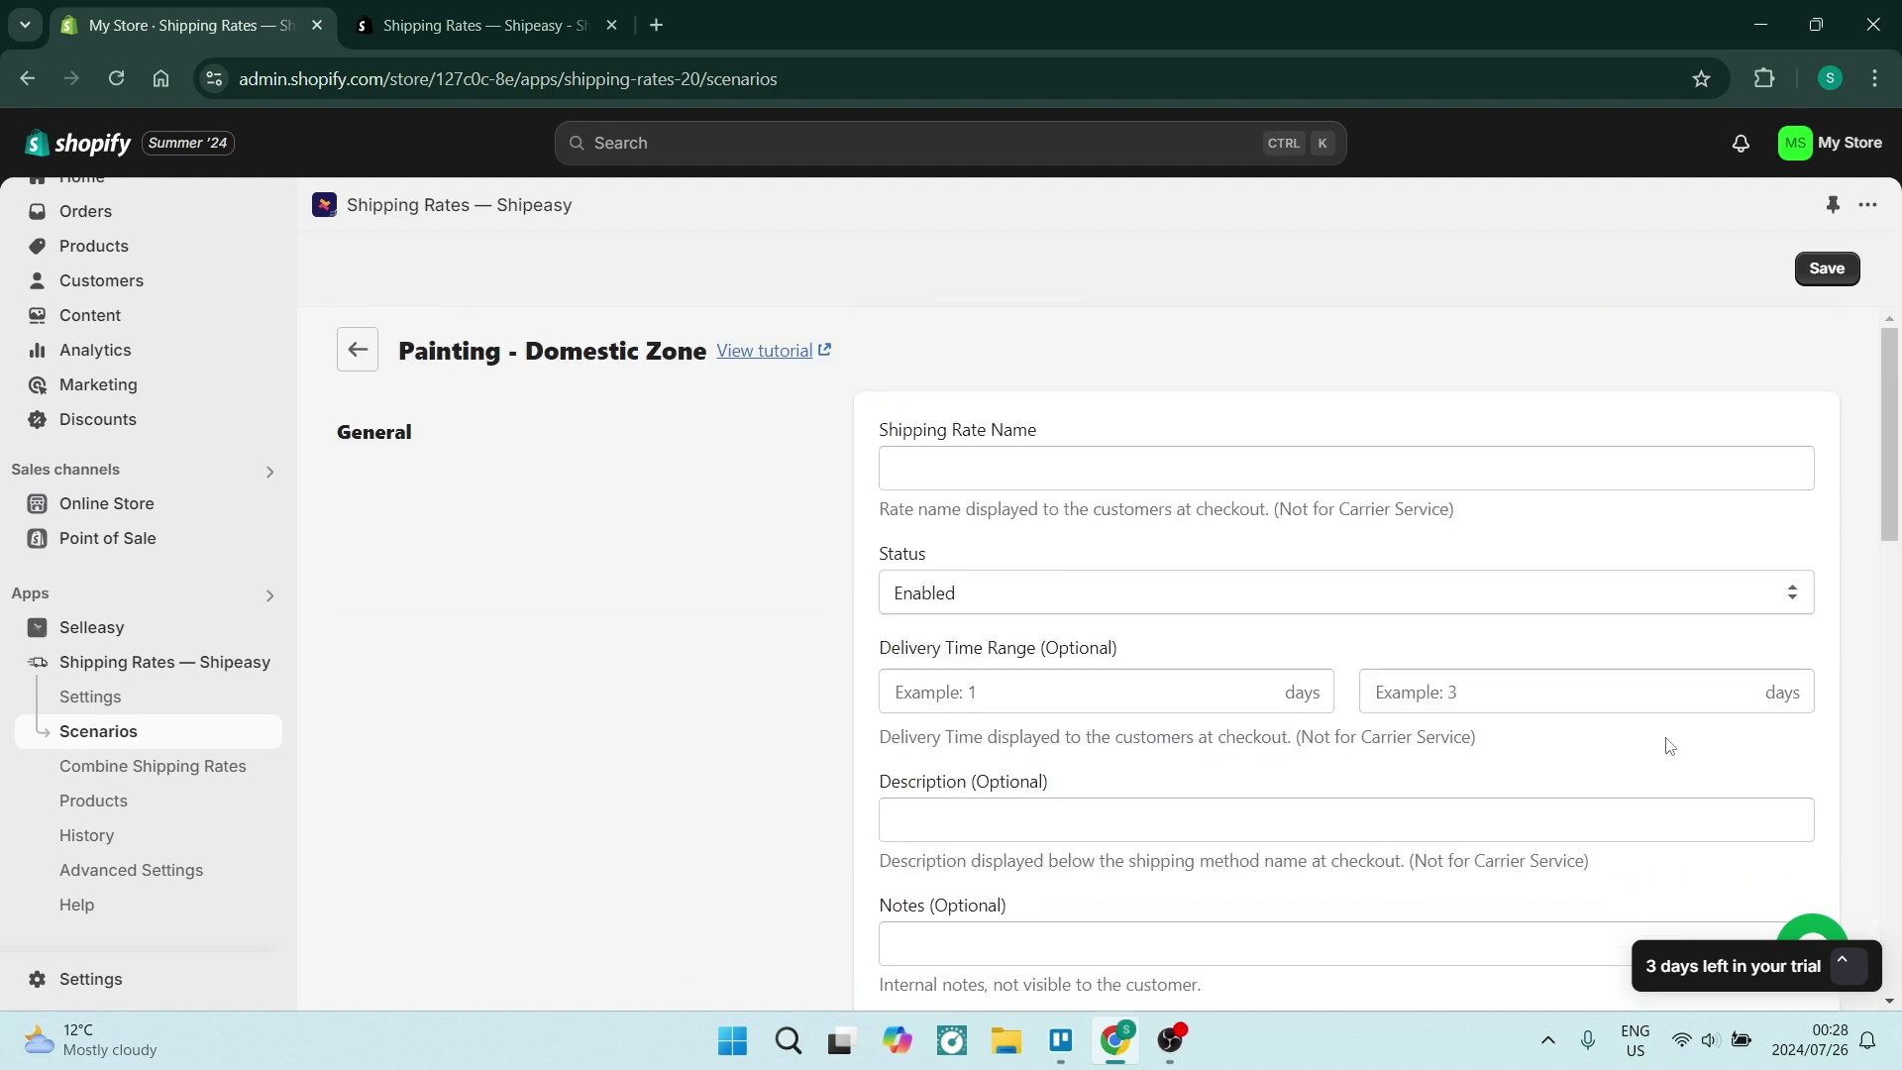
left_click(1064, 462)
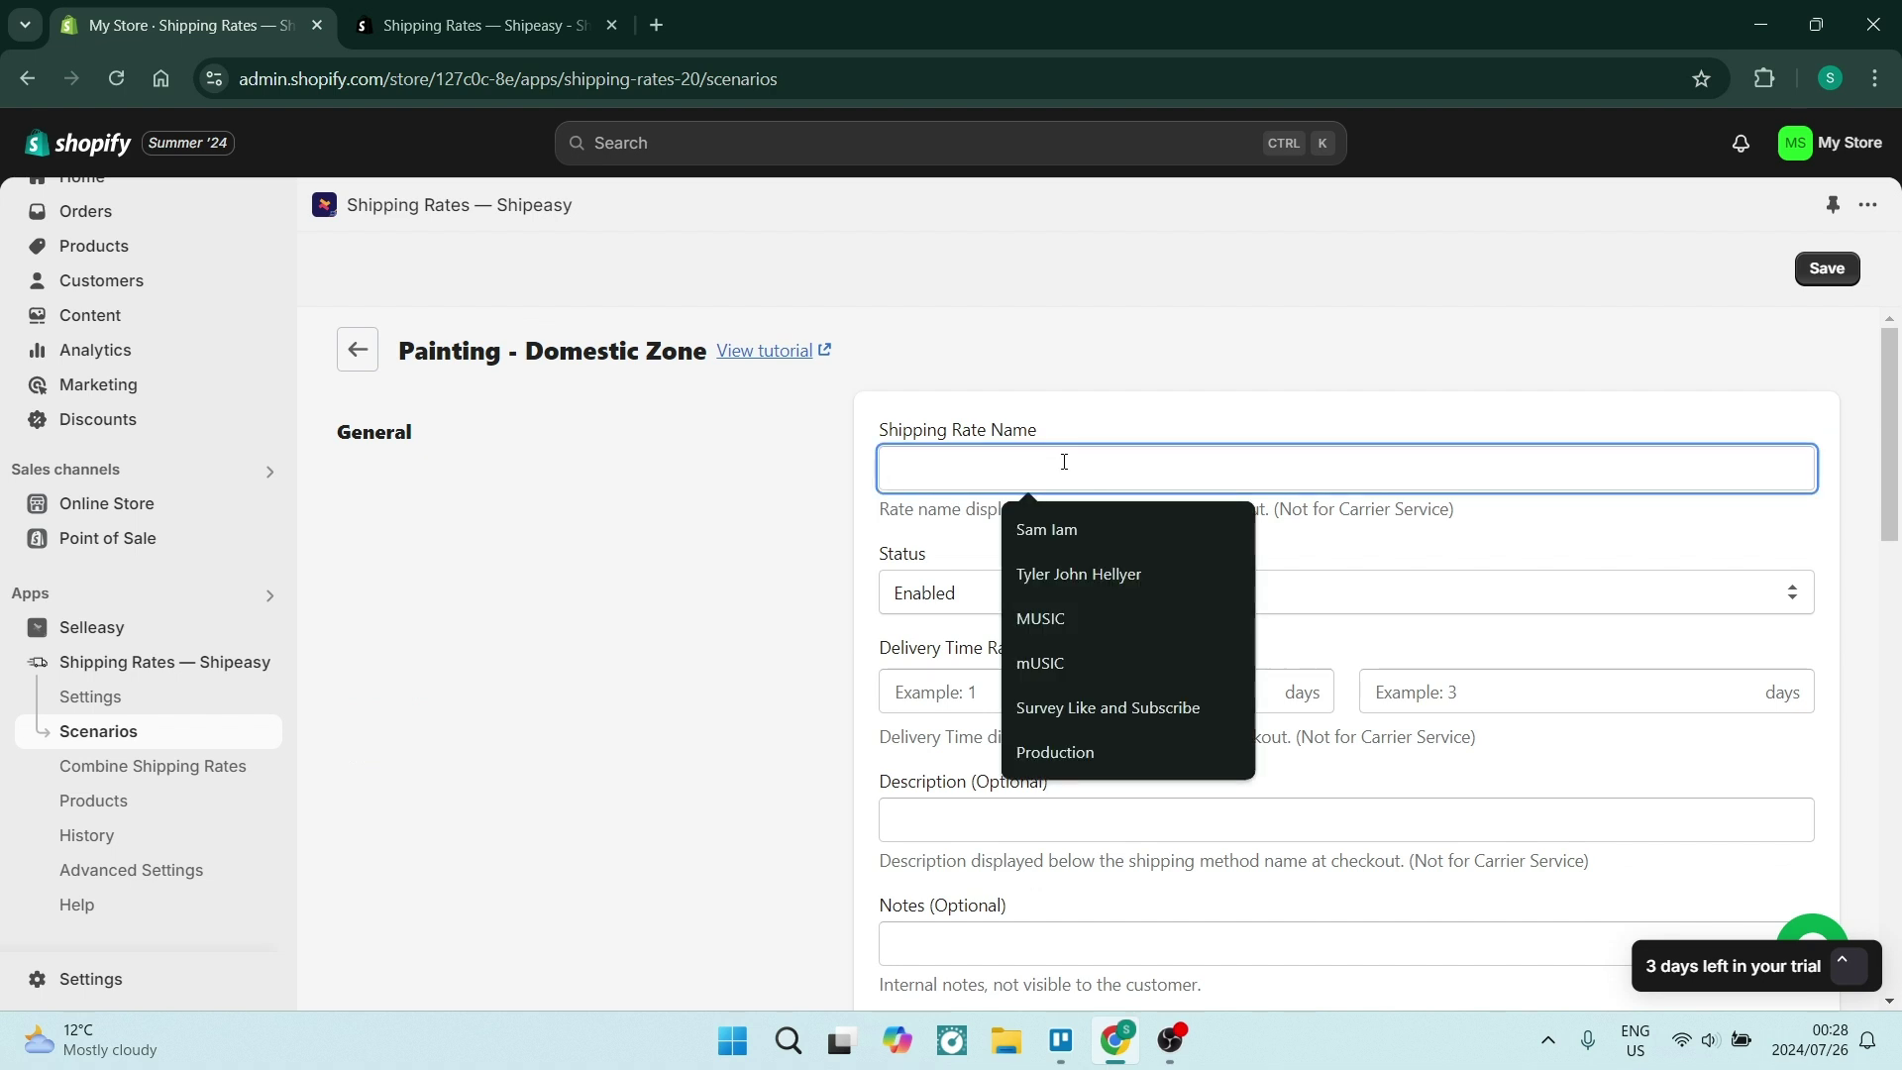
type("S")
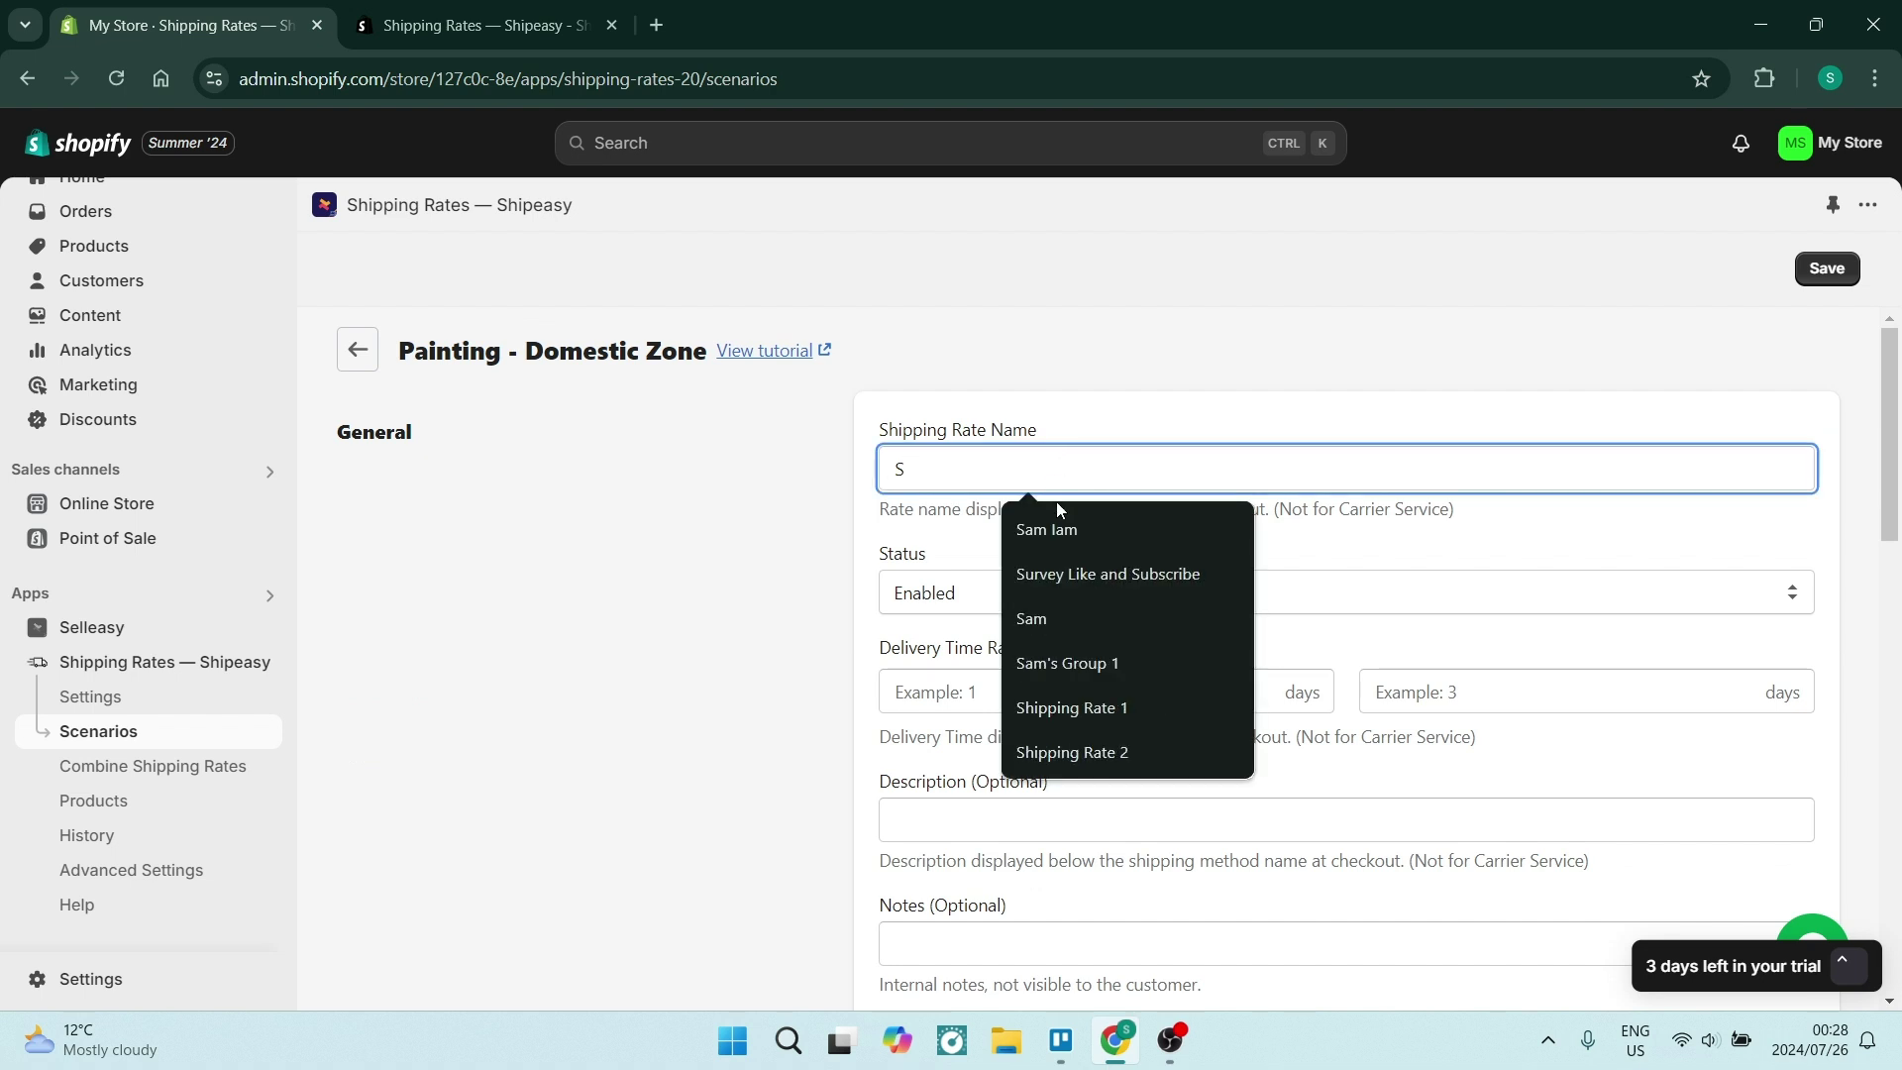
type("hippin")
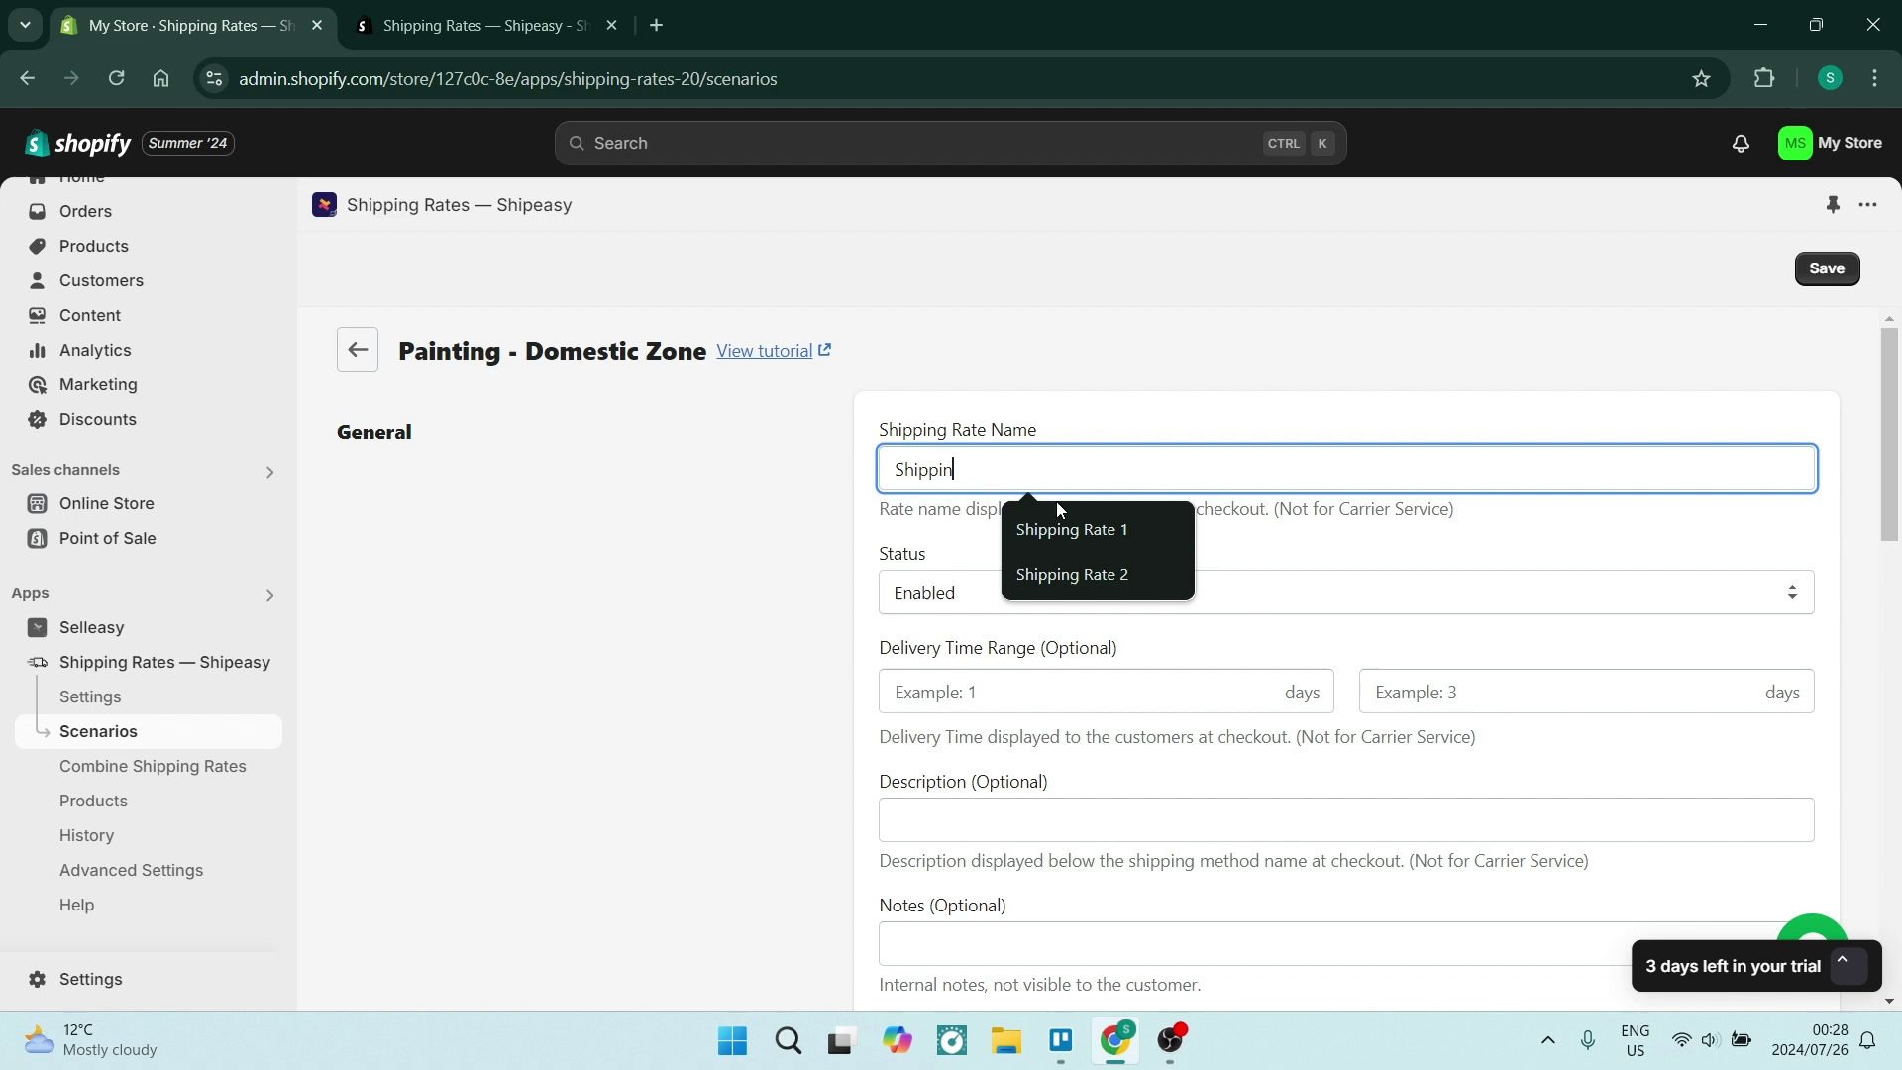
type("g Rate 3")
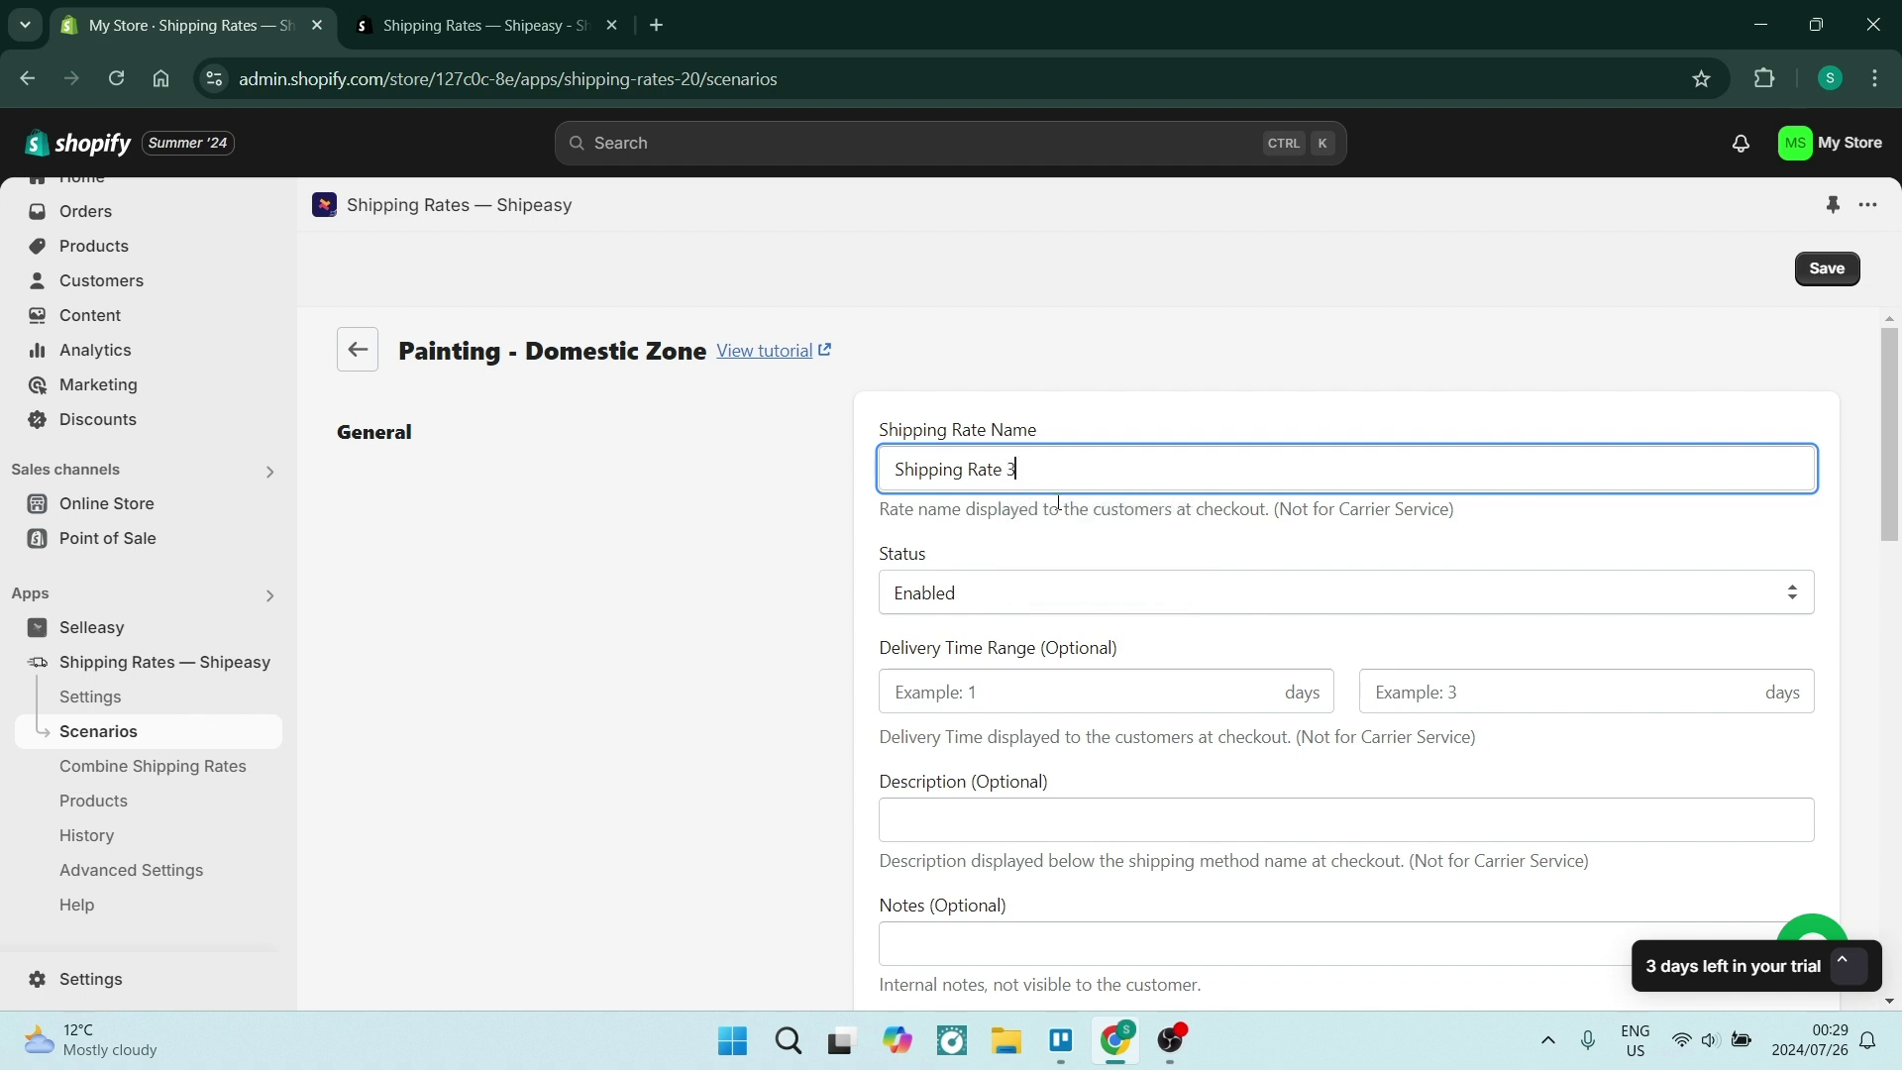
left_click(744, 531)
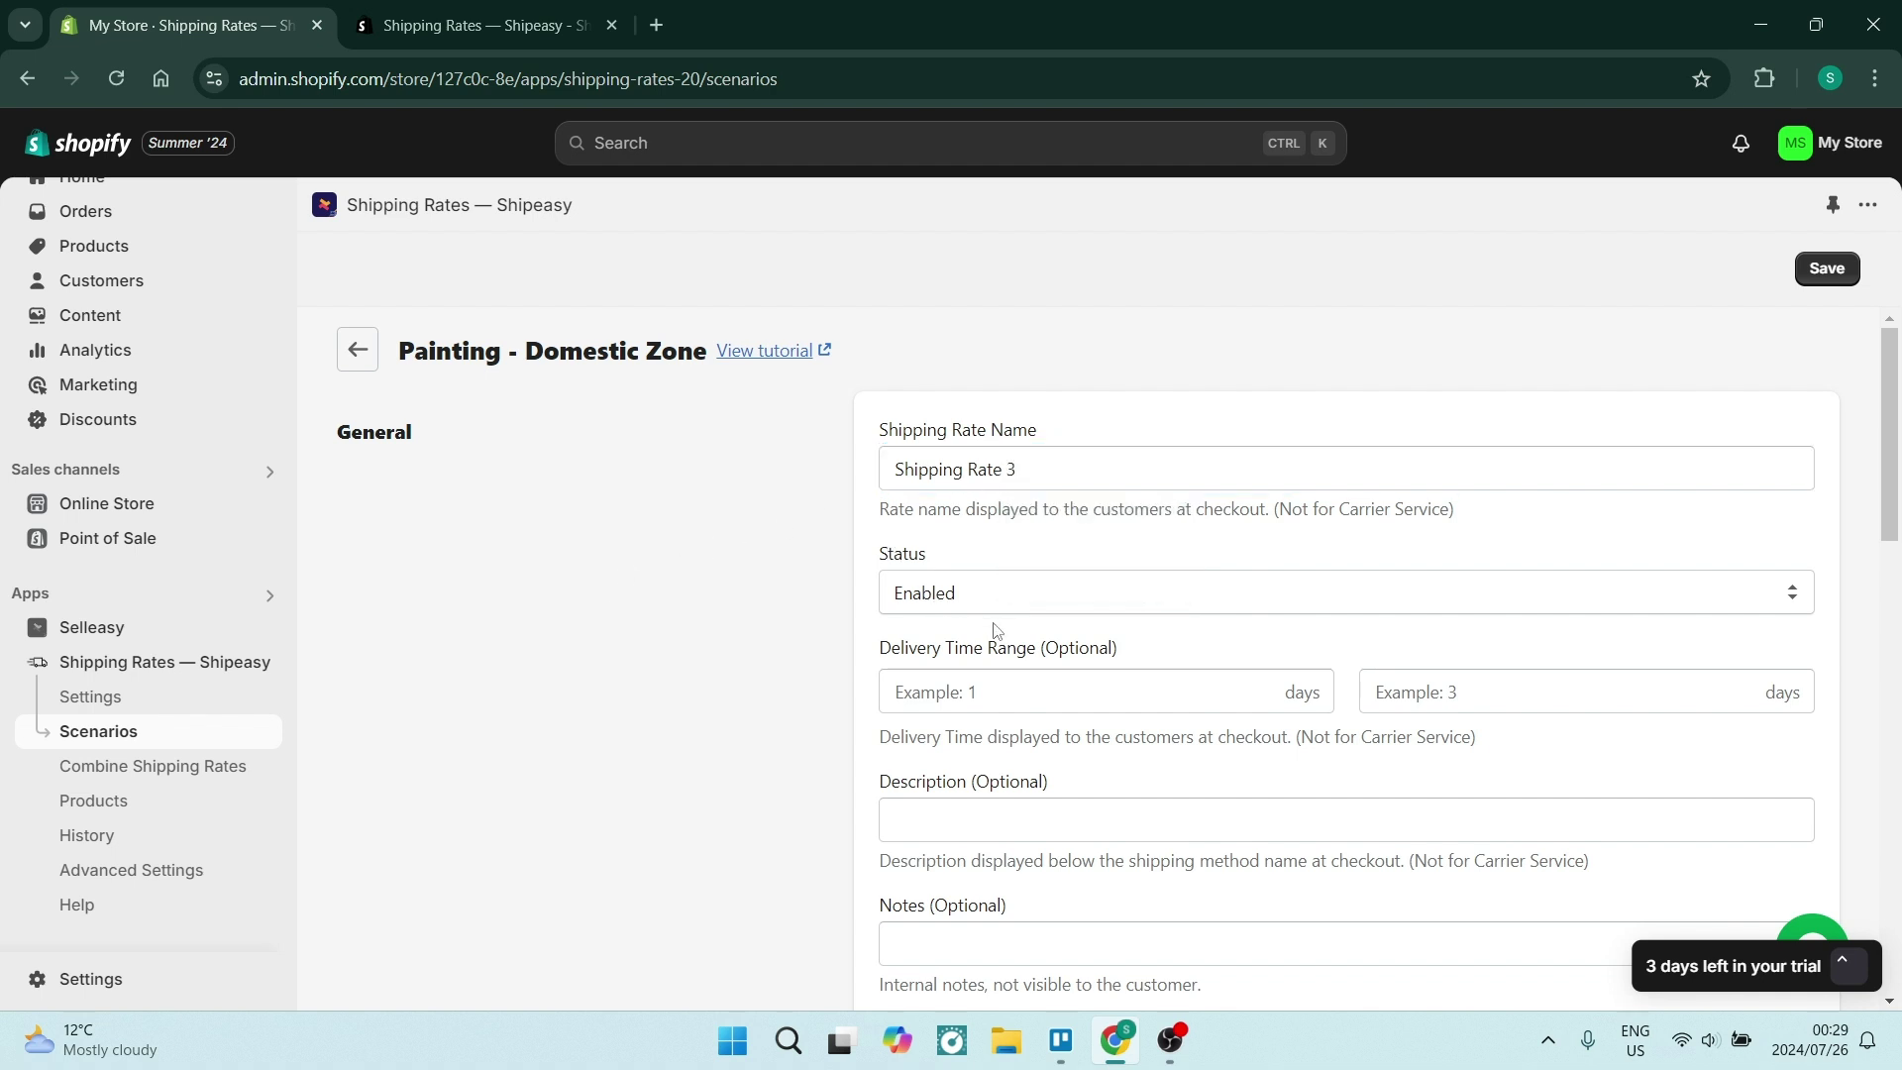
scroll(995, 630, "down", 3)
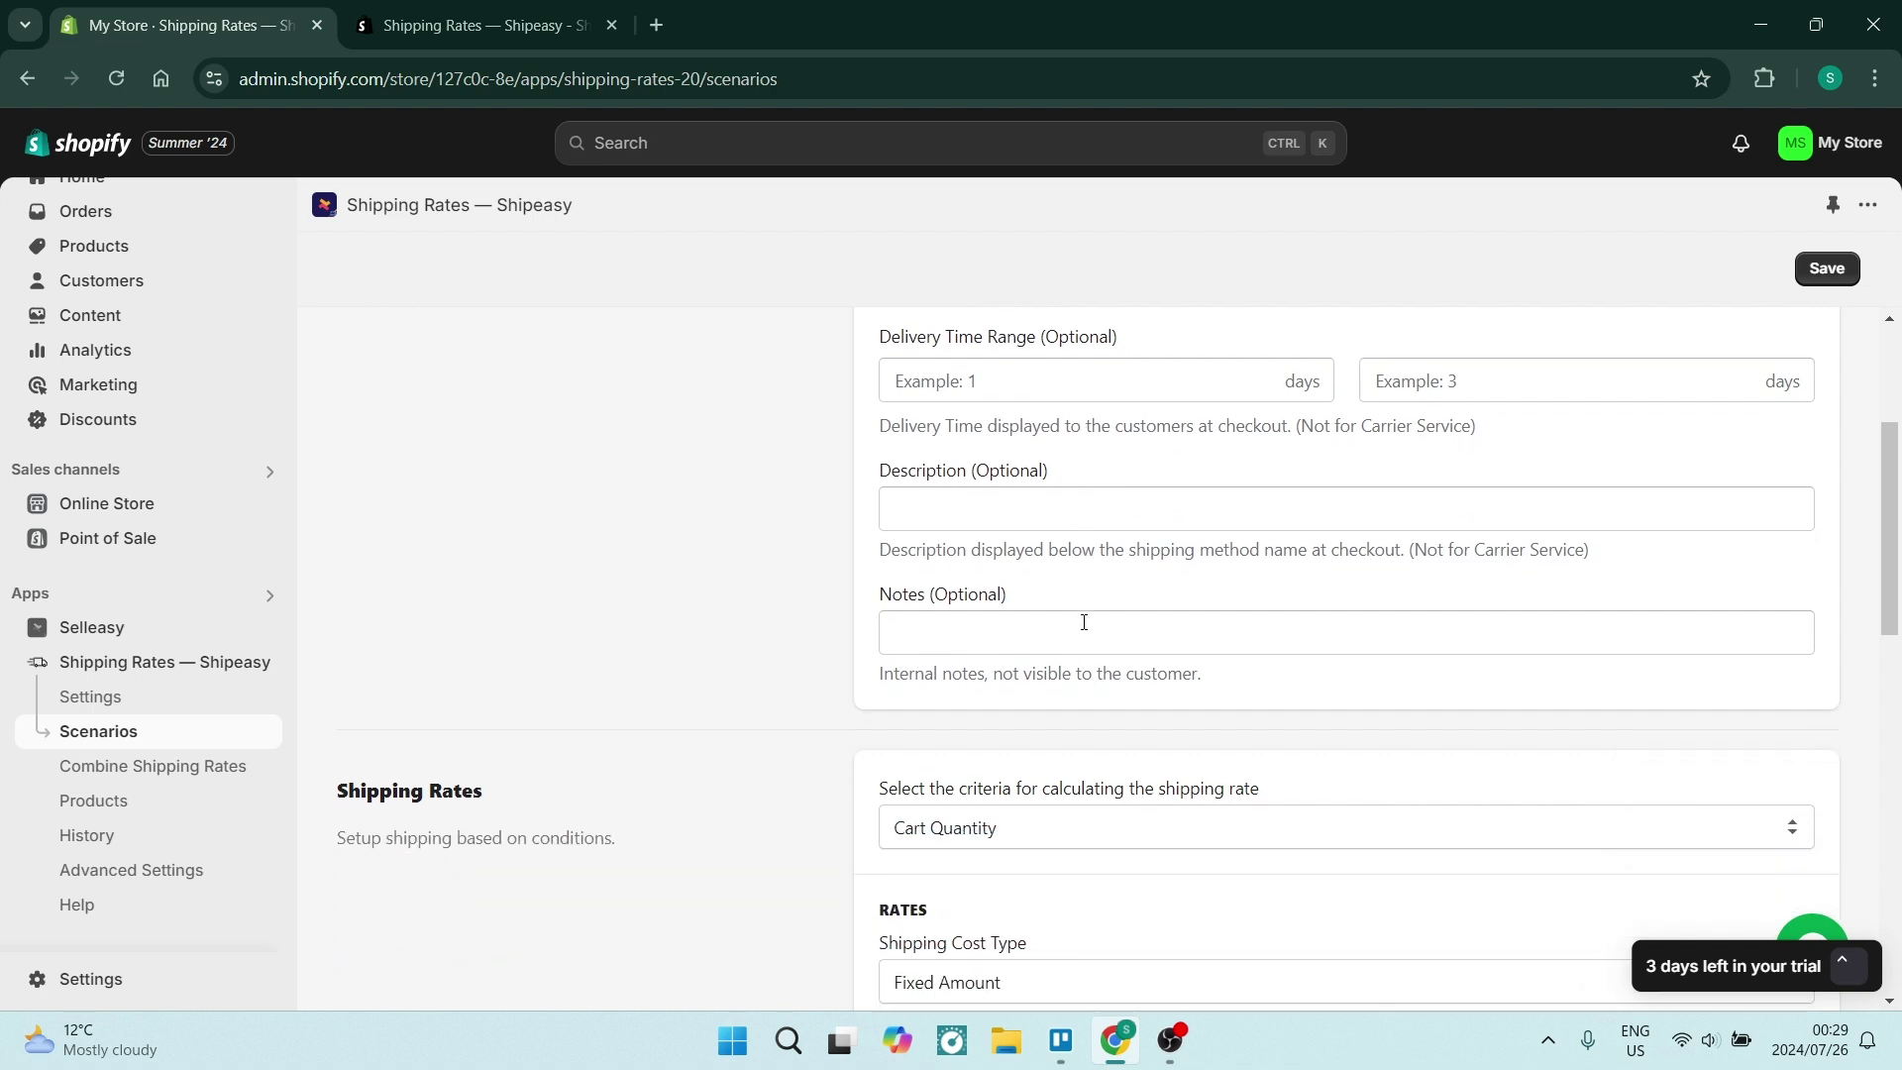
scroll(1084, 622, "down", 2)
scroll(1084, 622, "down", 1)
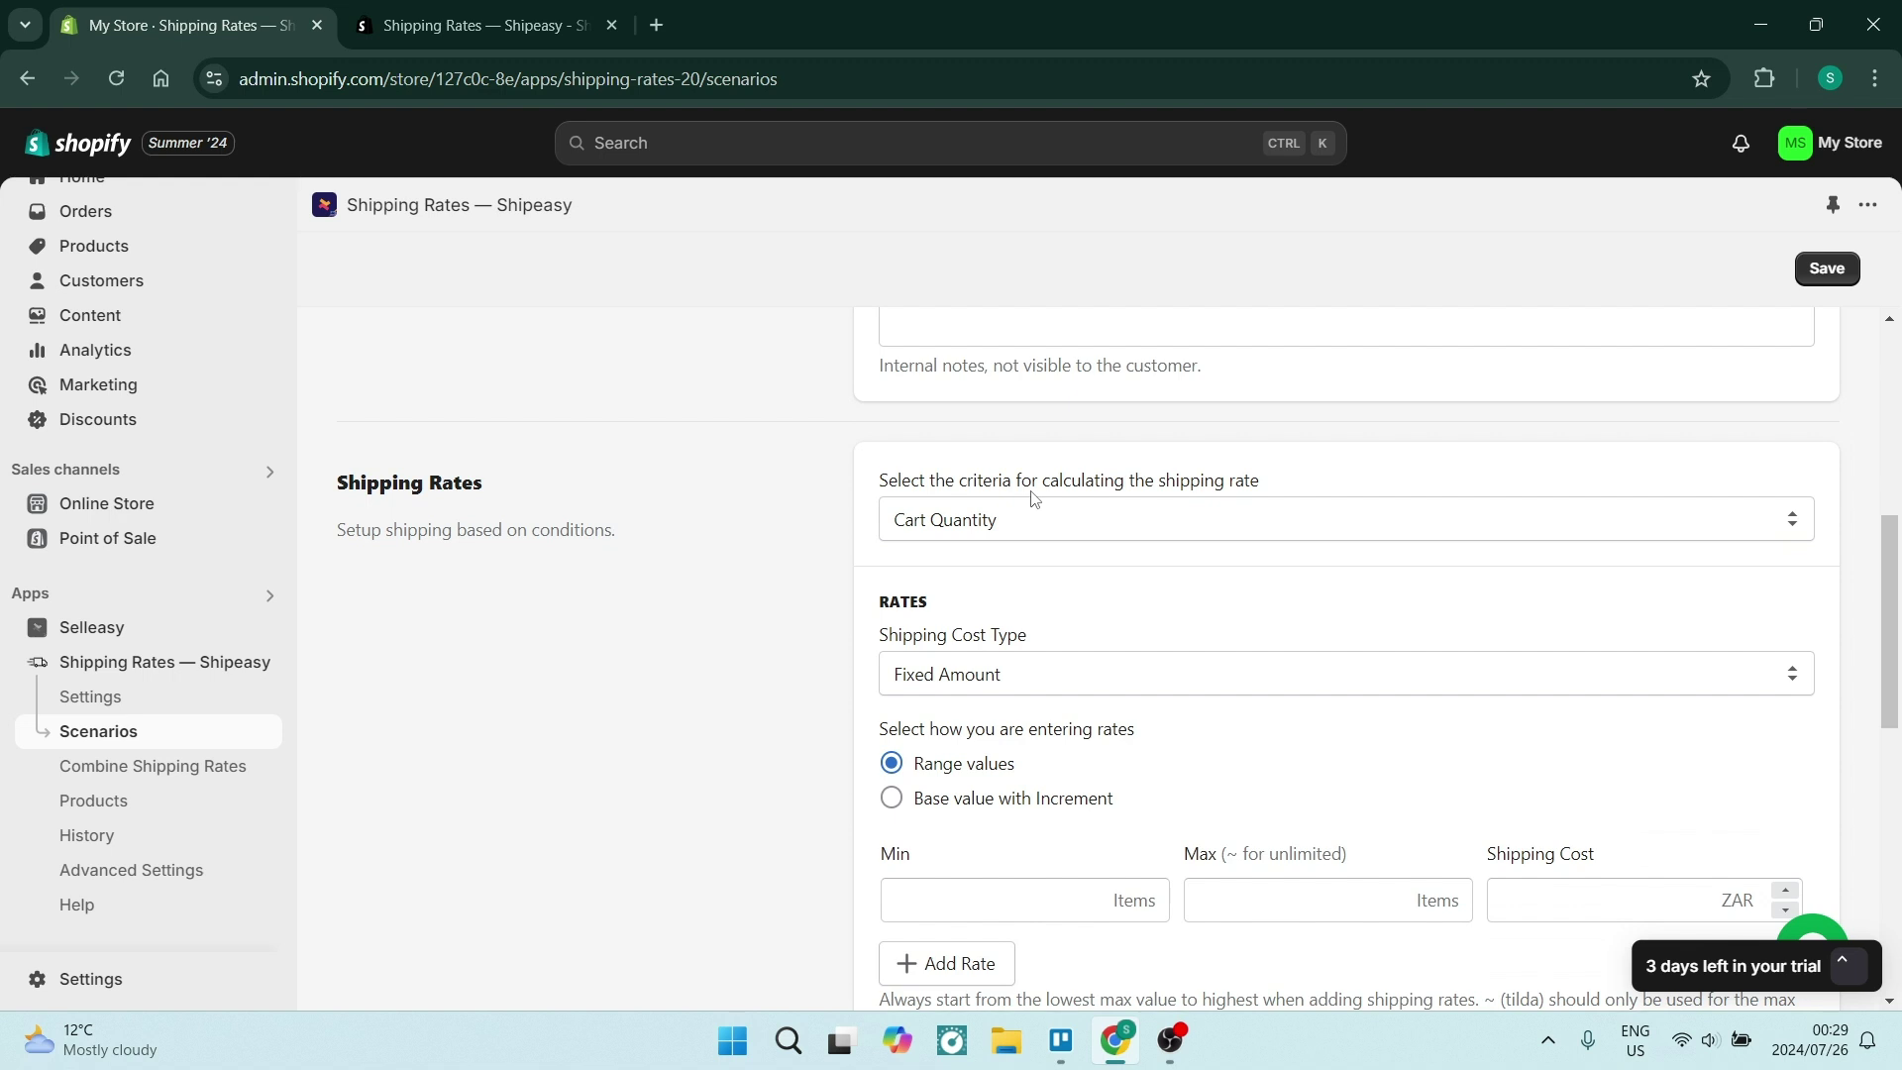
left_click(1052, 524)
Step: Calculate the rate by Cart Weight as a Fixed Amount using base value with increment
scroll(1130, 730, "down", 1)
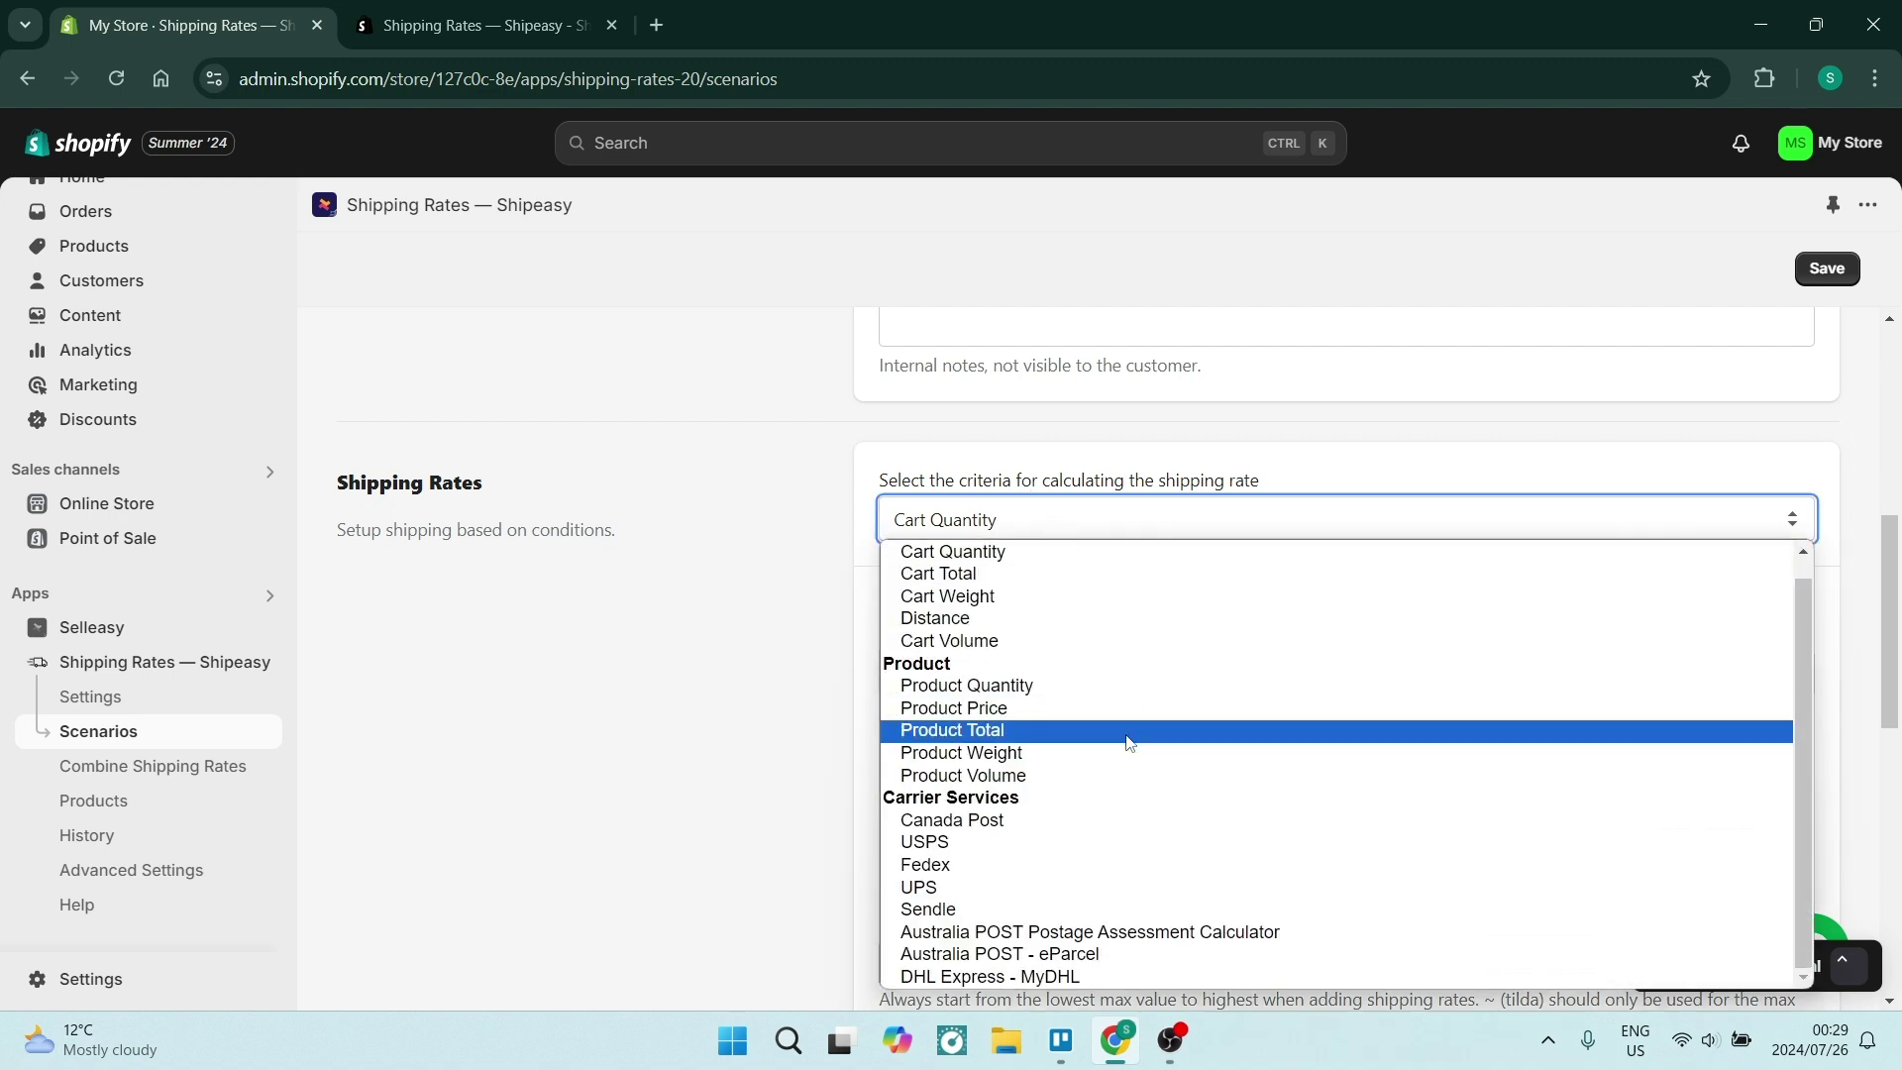
scroll(1128, 743, "up", 1)
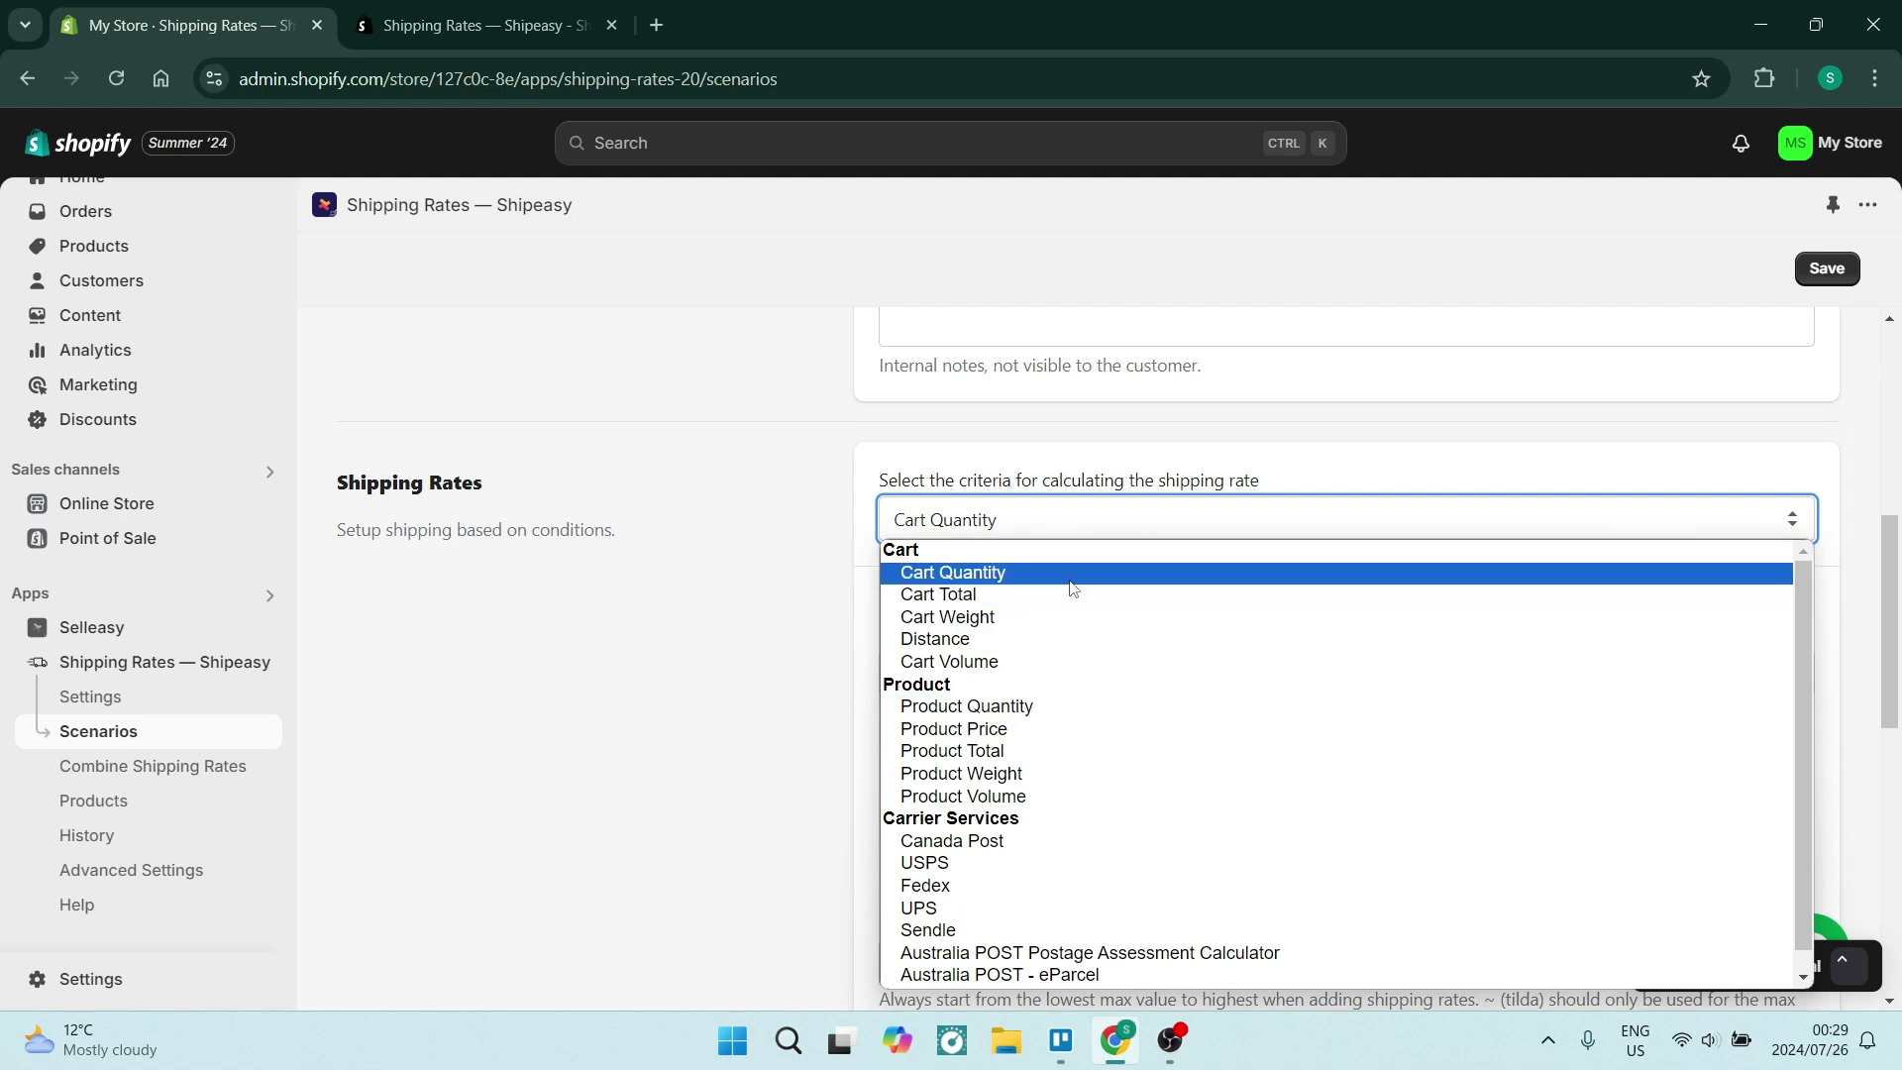
left_click(1000, 616)
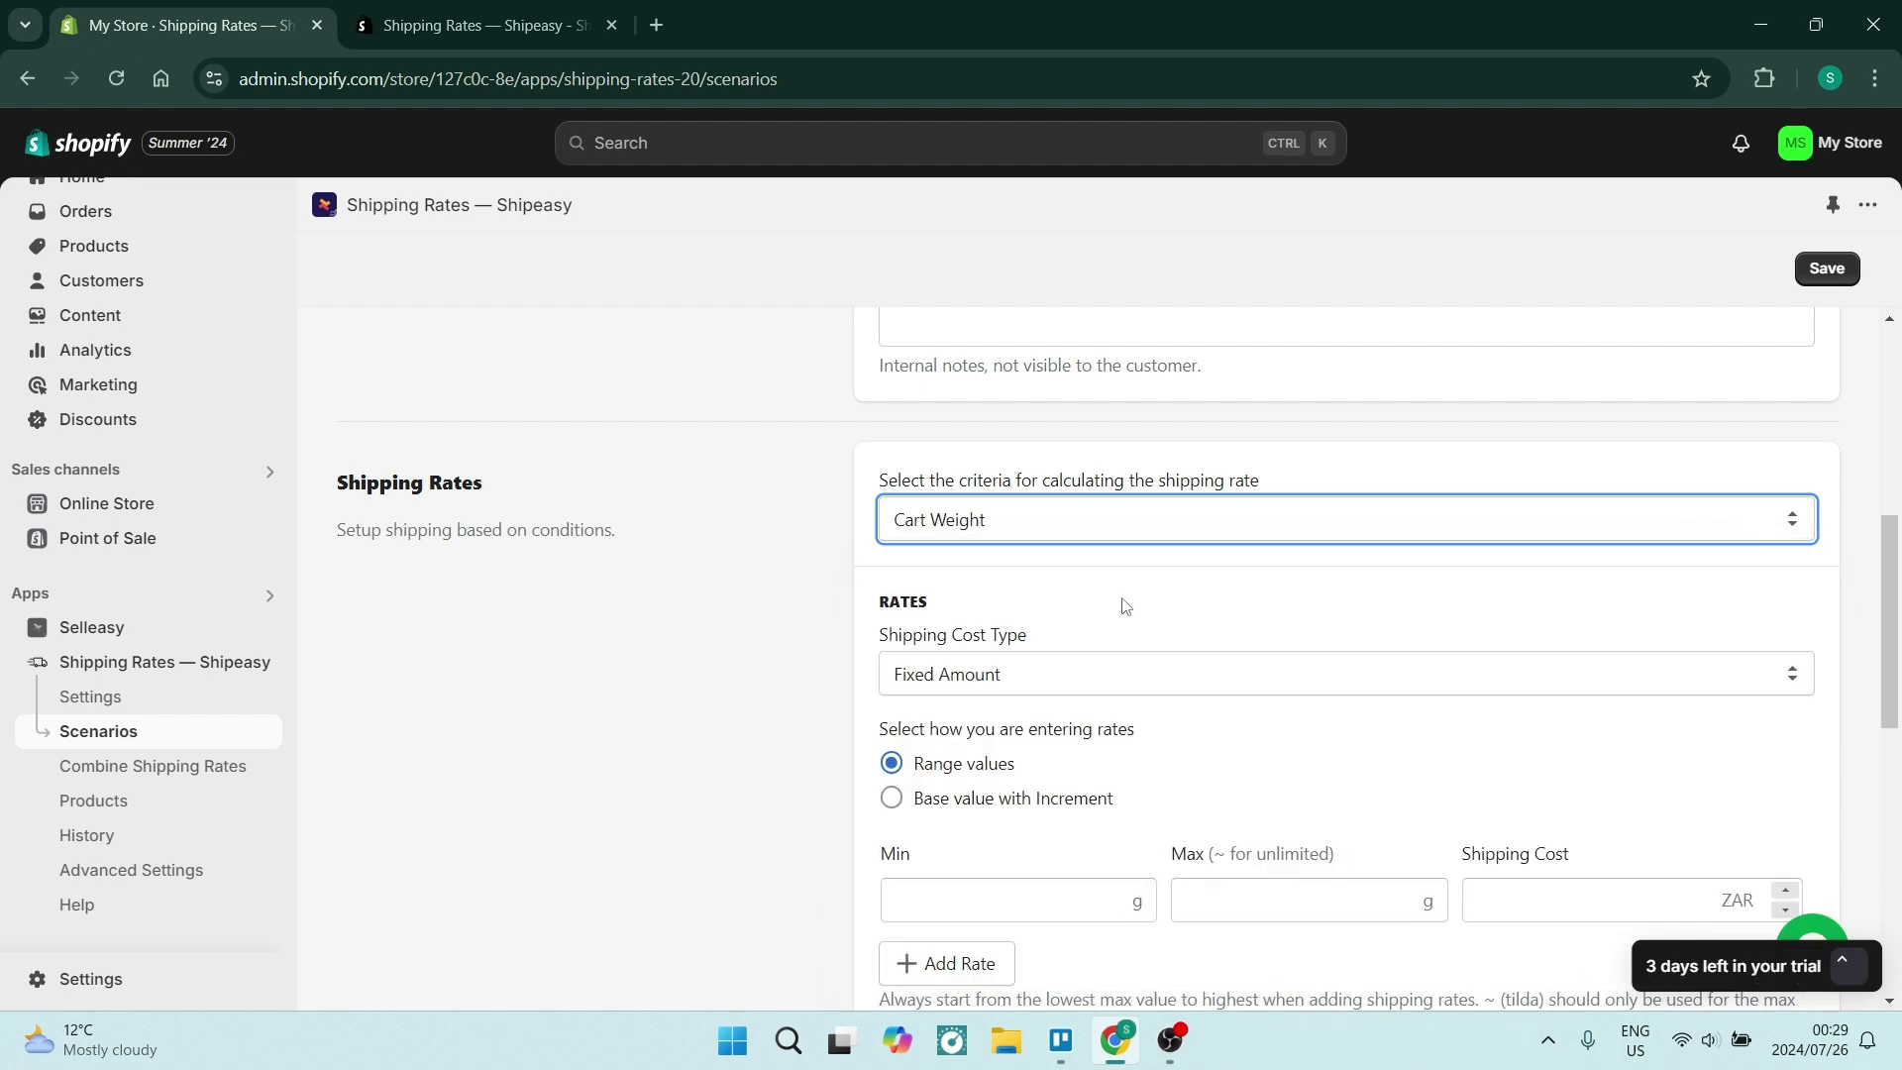
scroll(1001, 479, "down", 1)
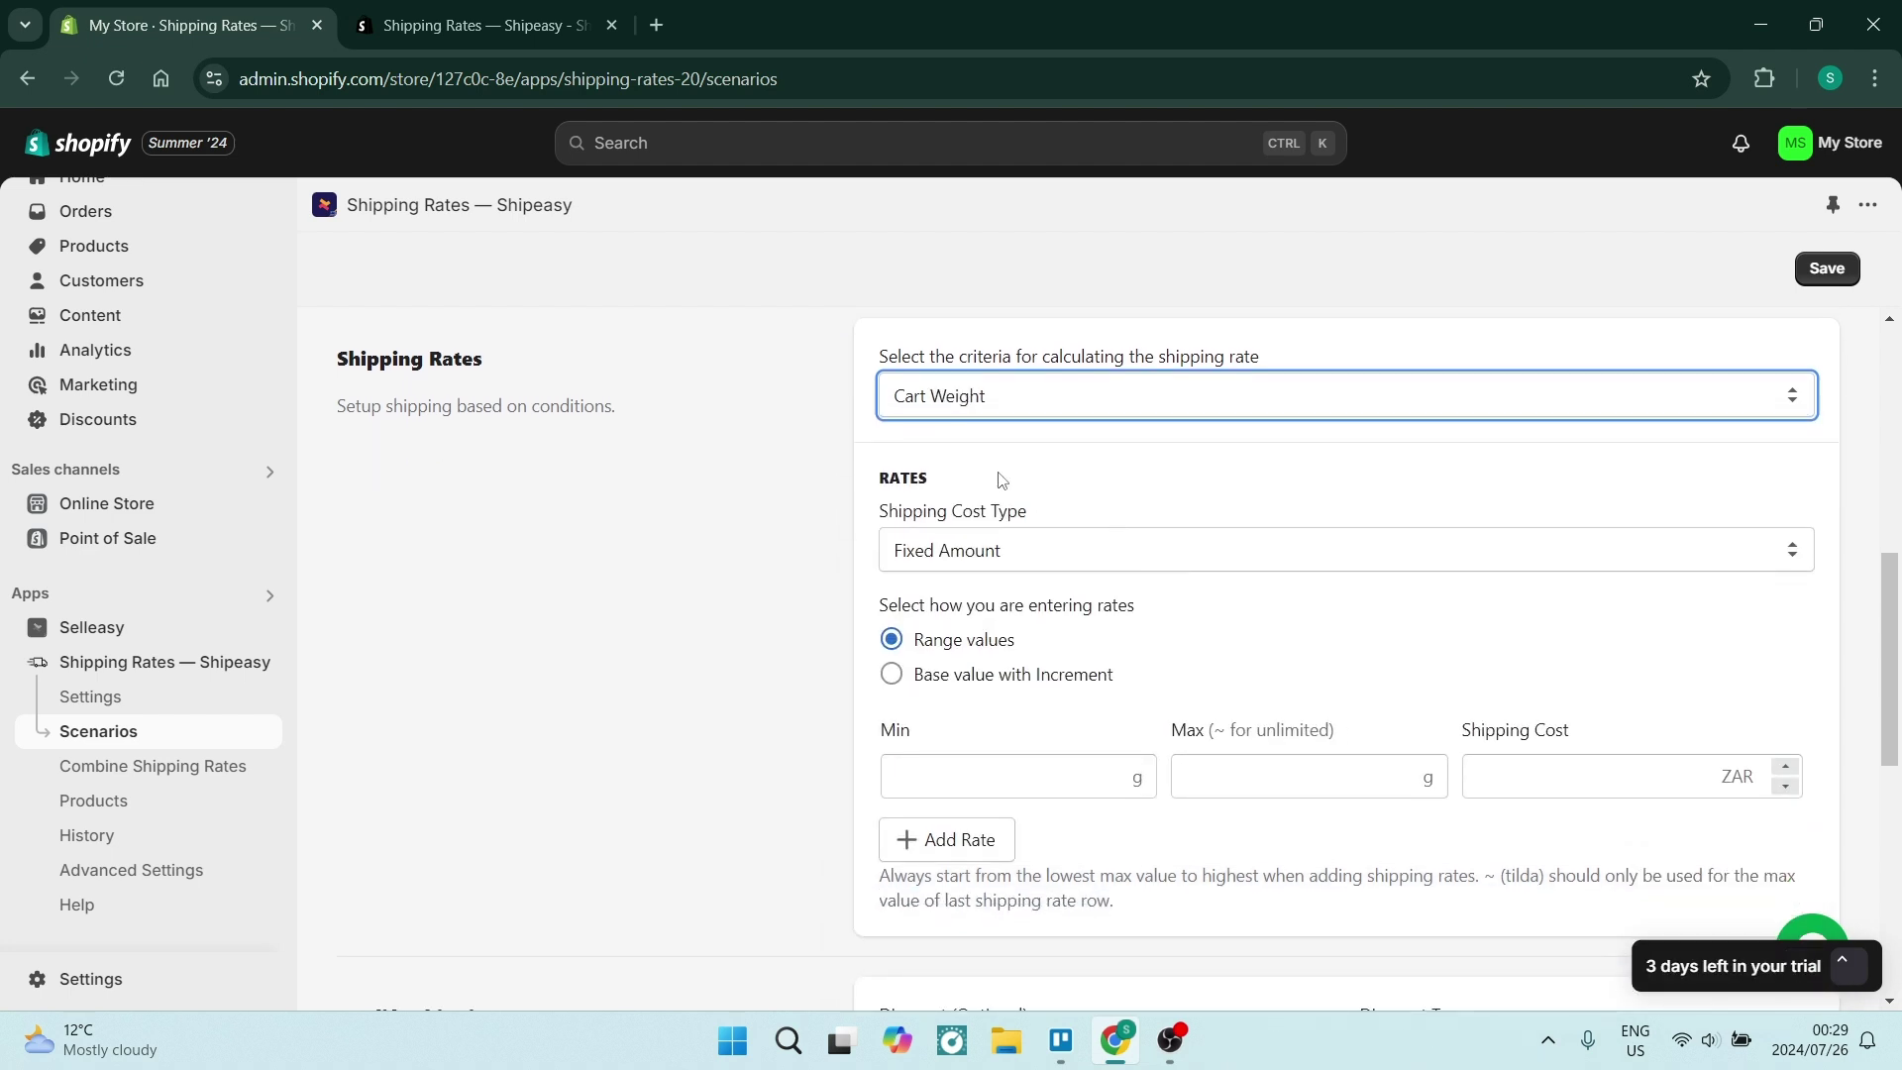
left_click(999, 552)
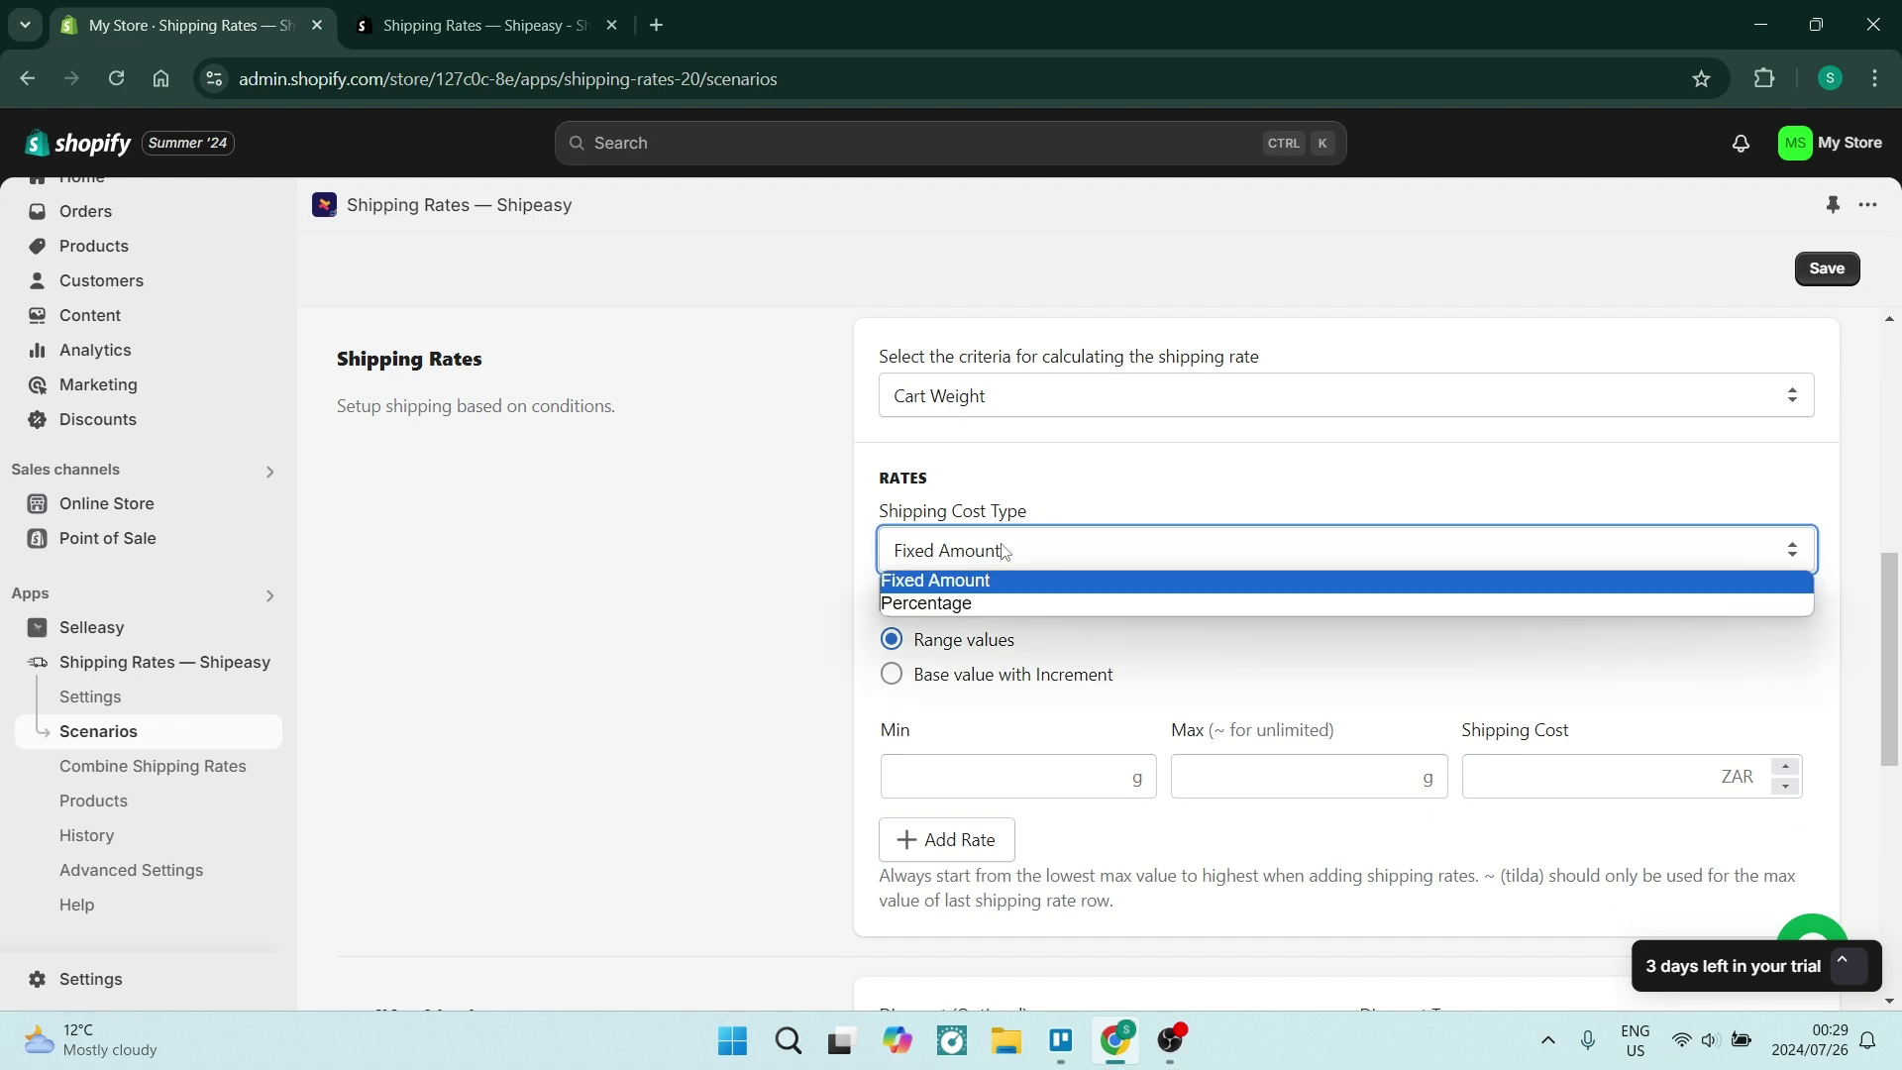
left_click(1002, 551)
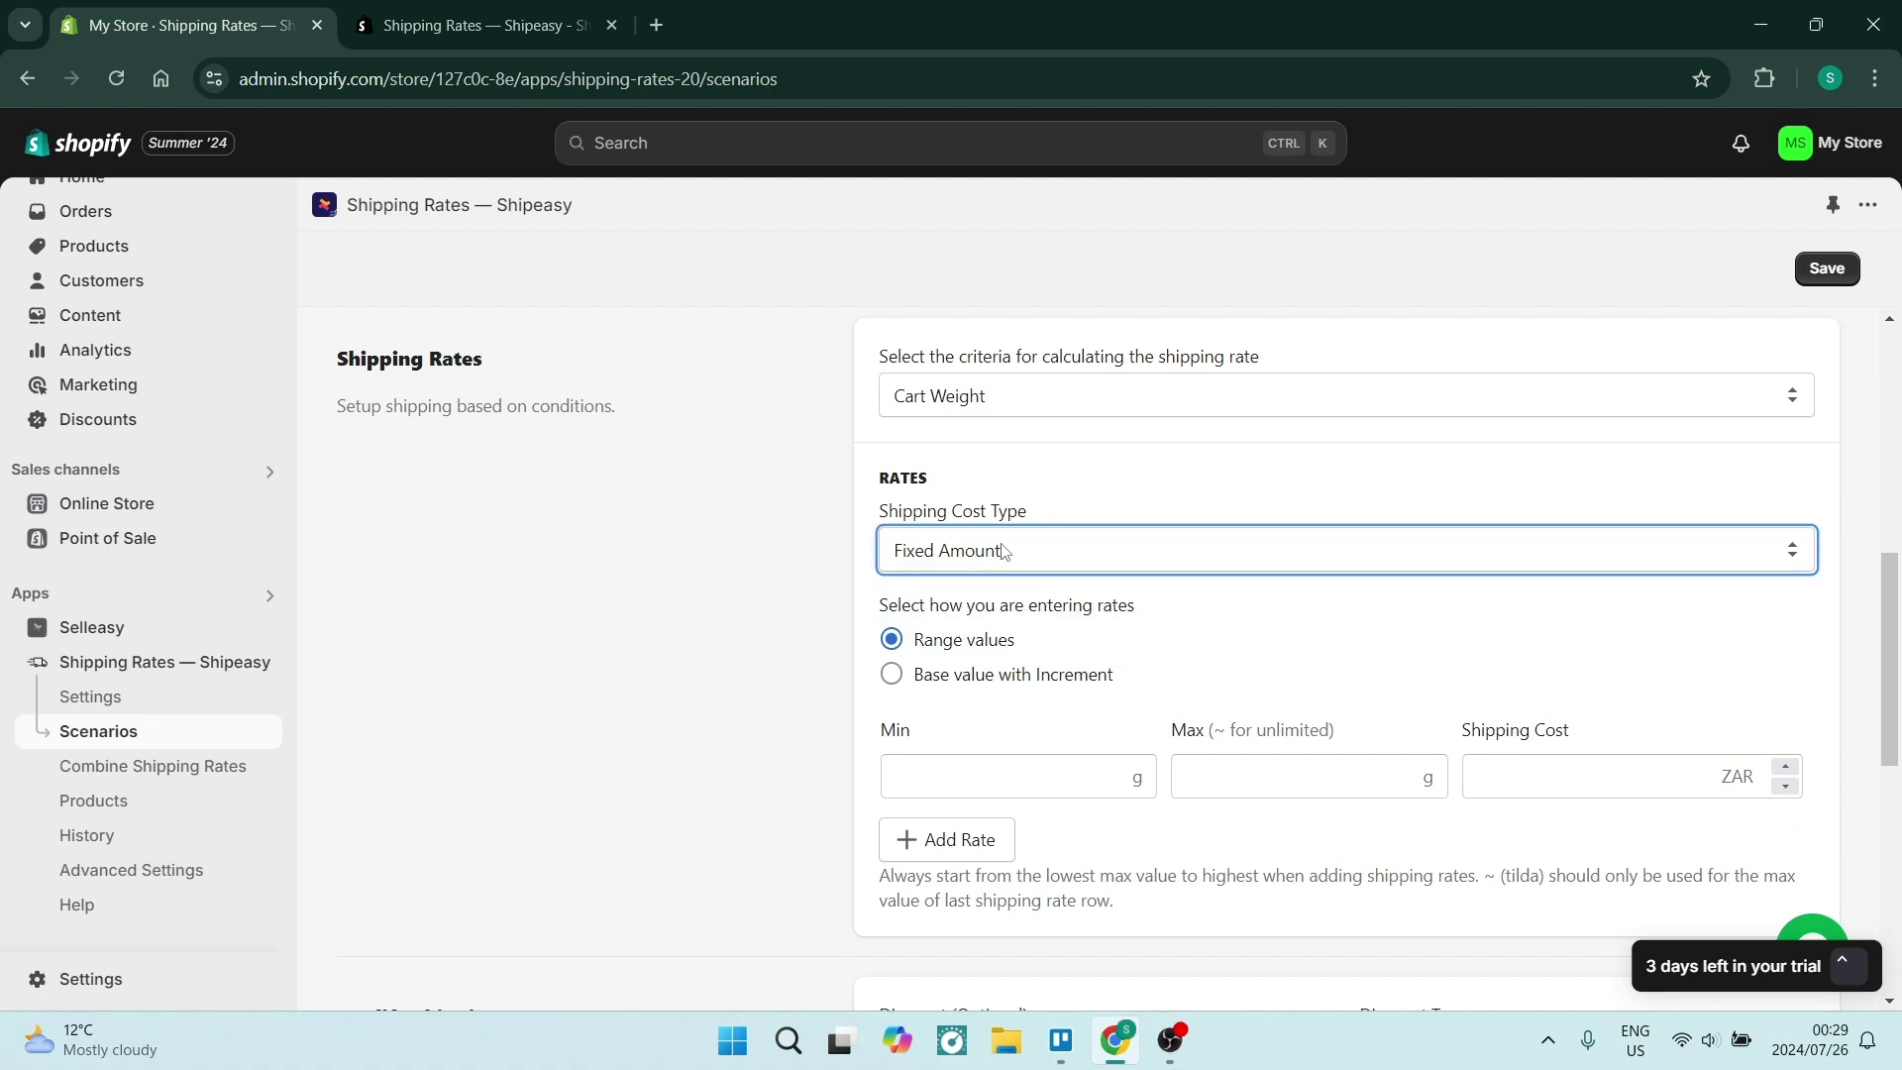
left_click(894, 681)
Step: Enter a 10 ZAR base rate plus 10 ZAR per each 50 g
scroll(985, 696, "down", 1)
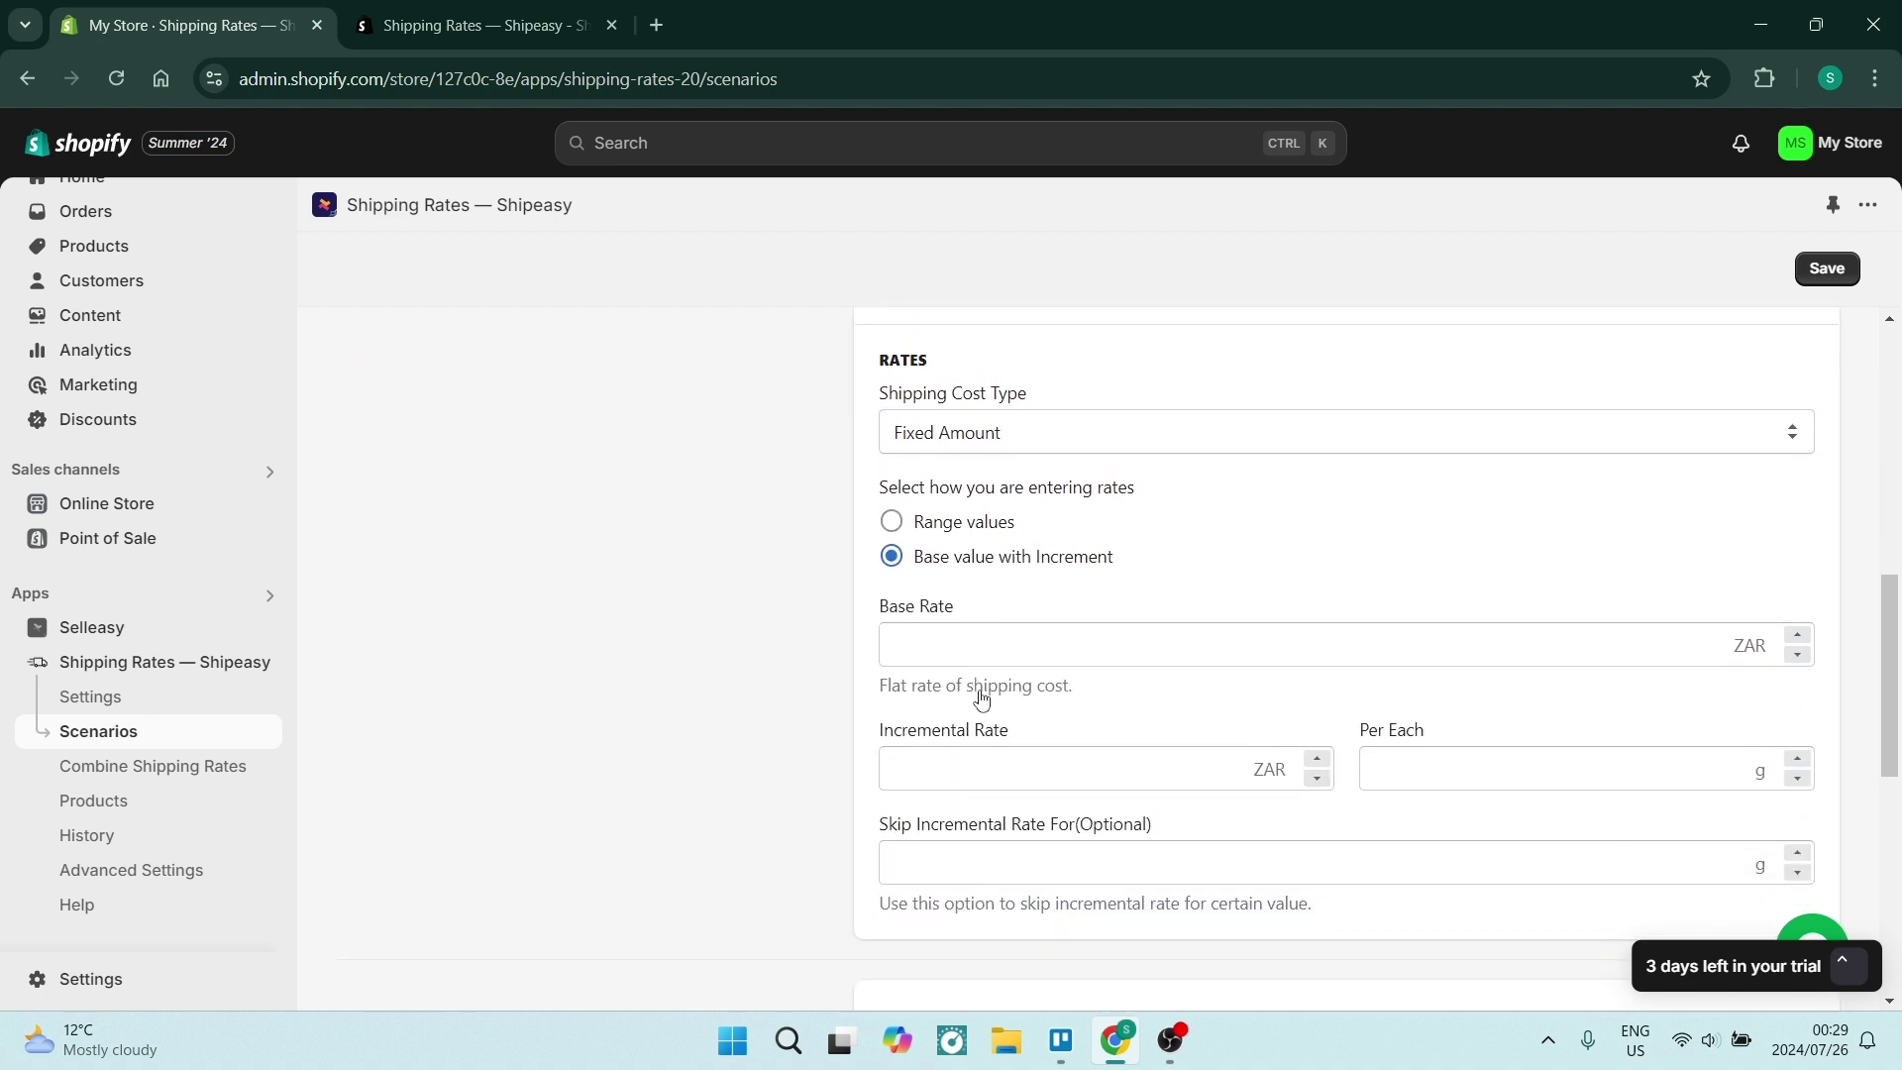
left_click(1015, 625)
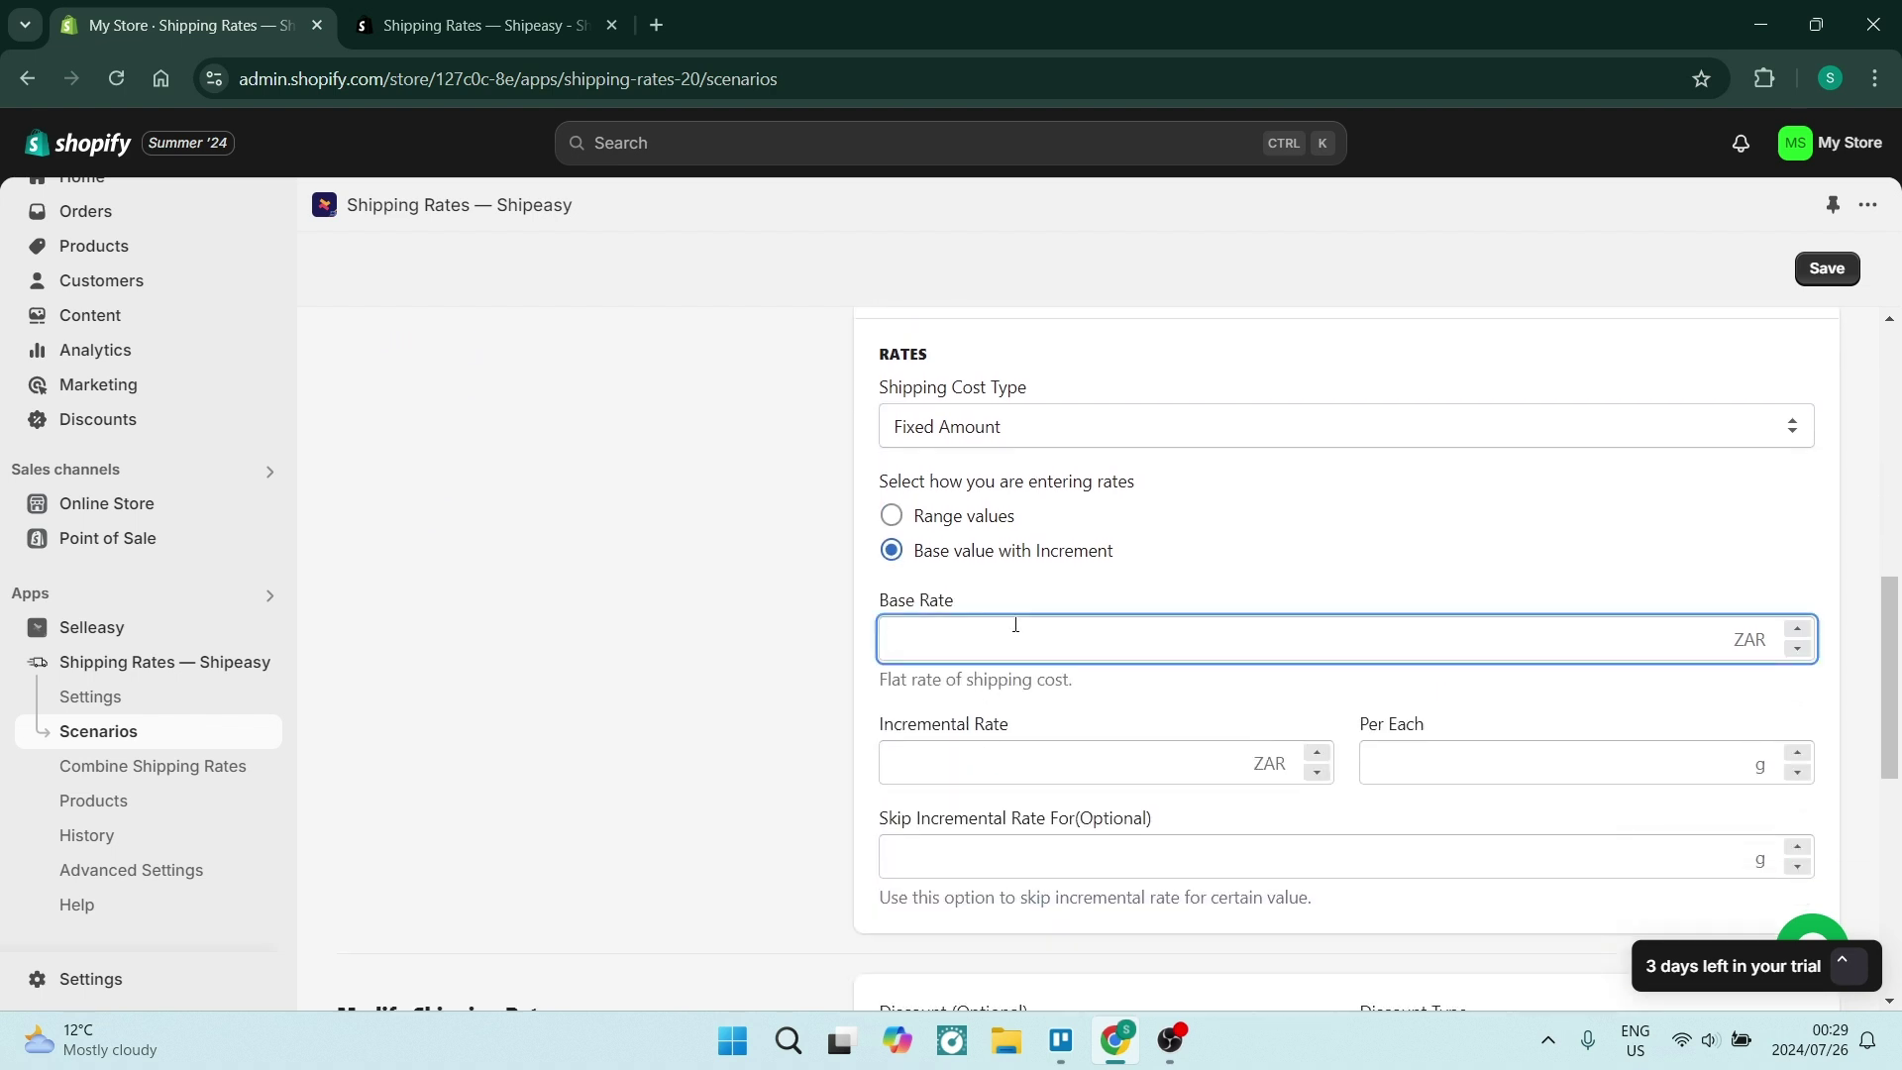
type("50")
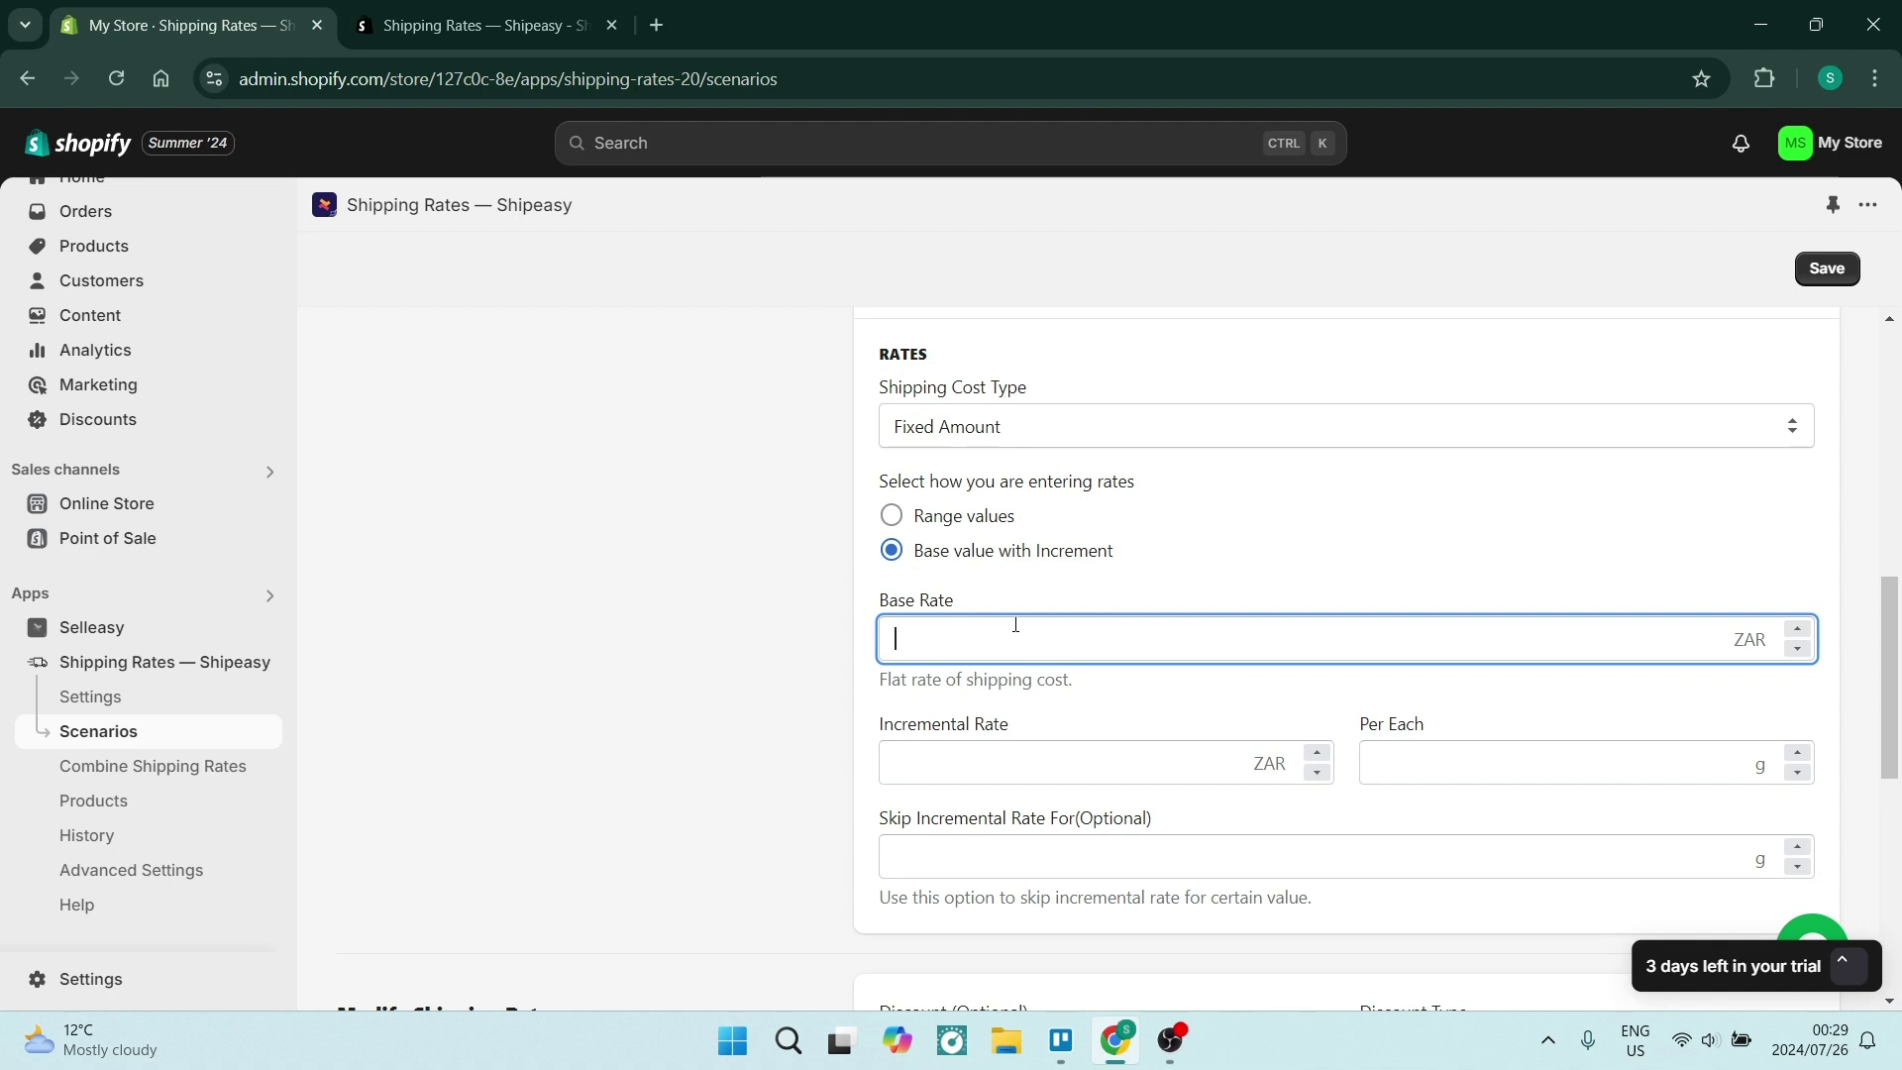
type("10")
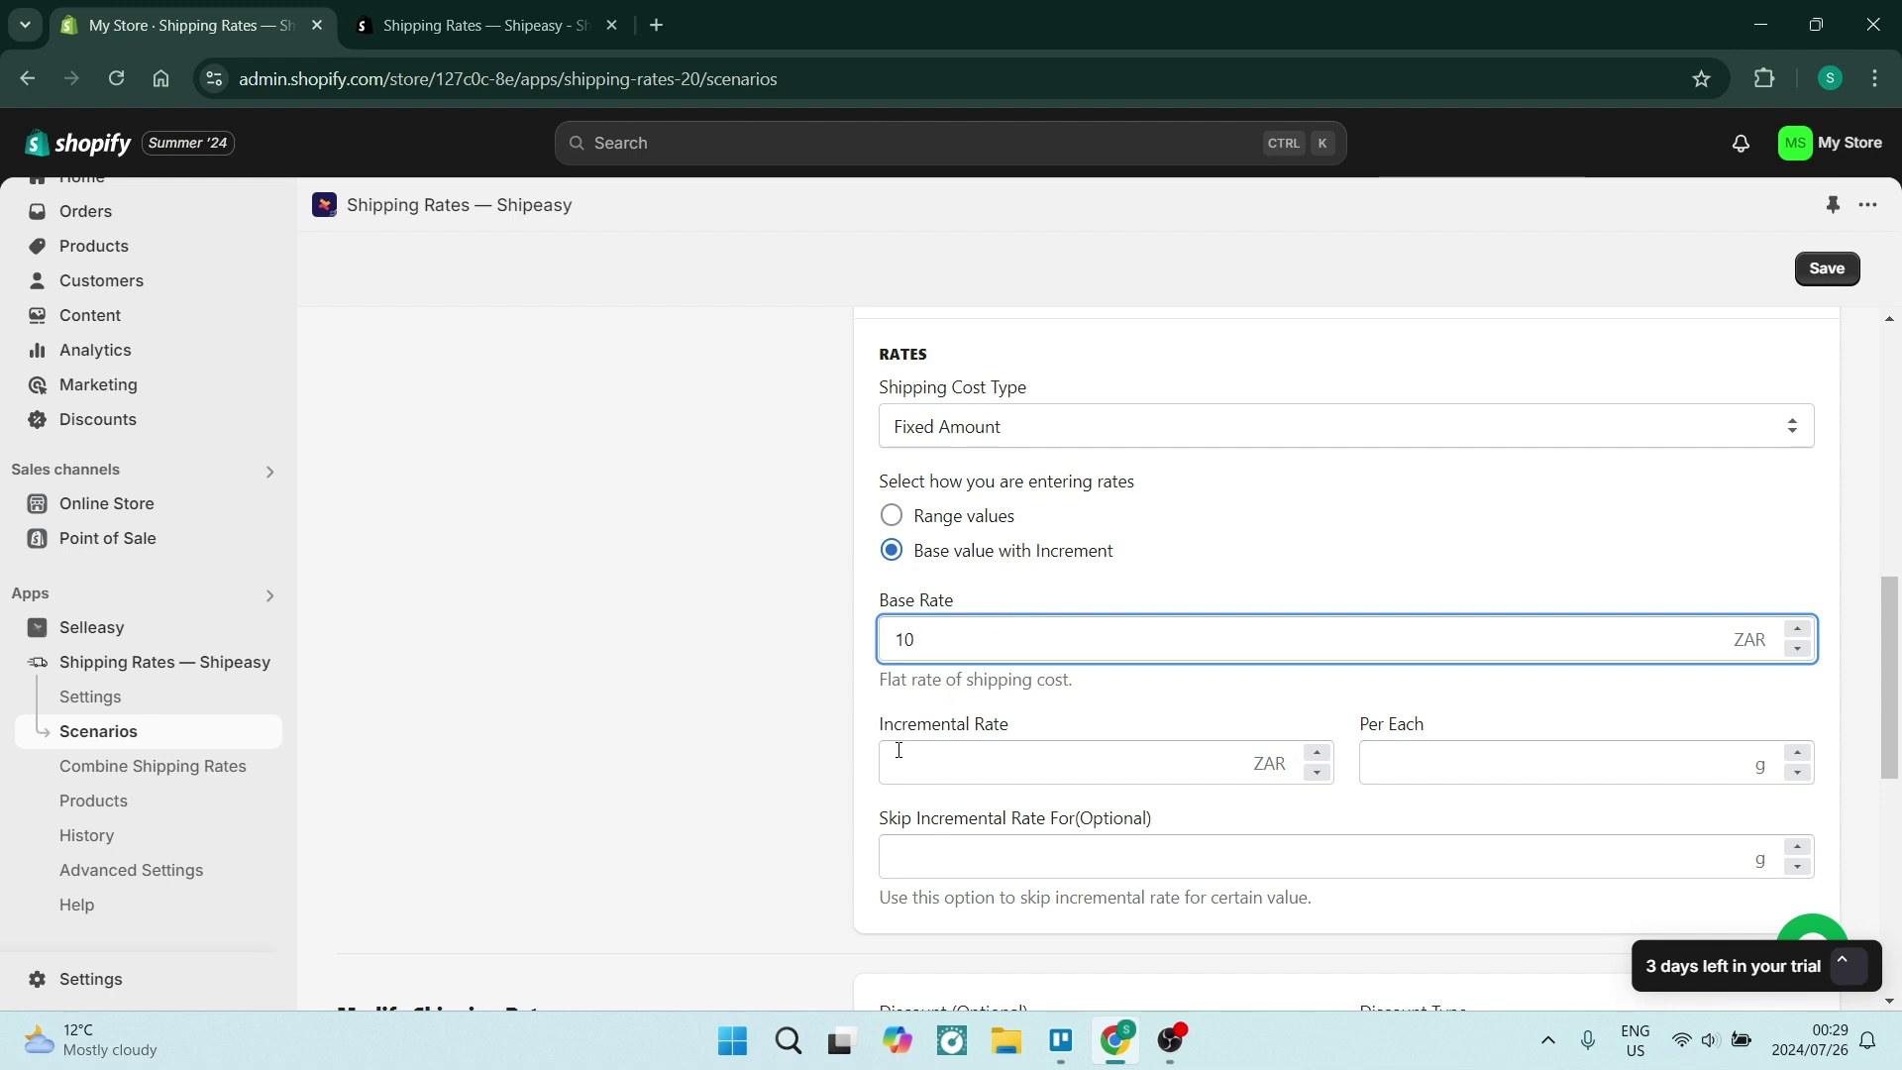
left_click(899, 752)
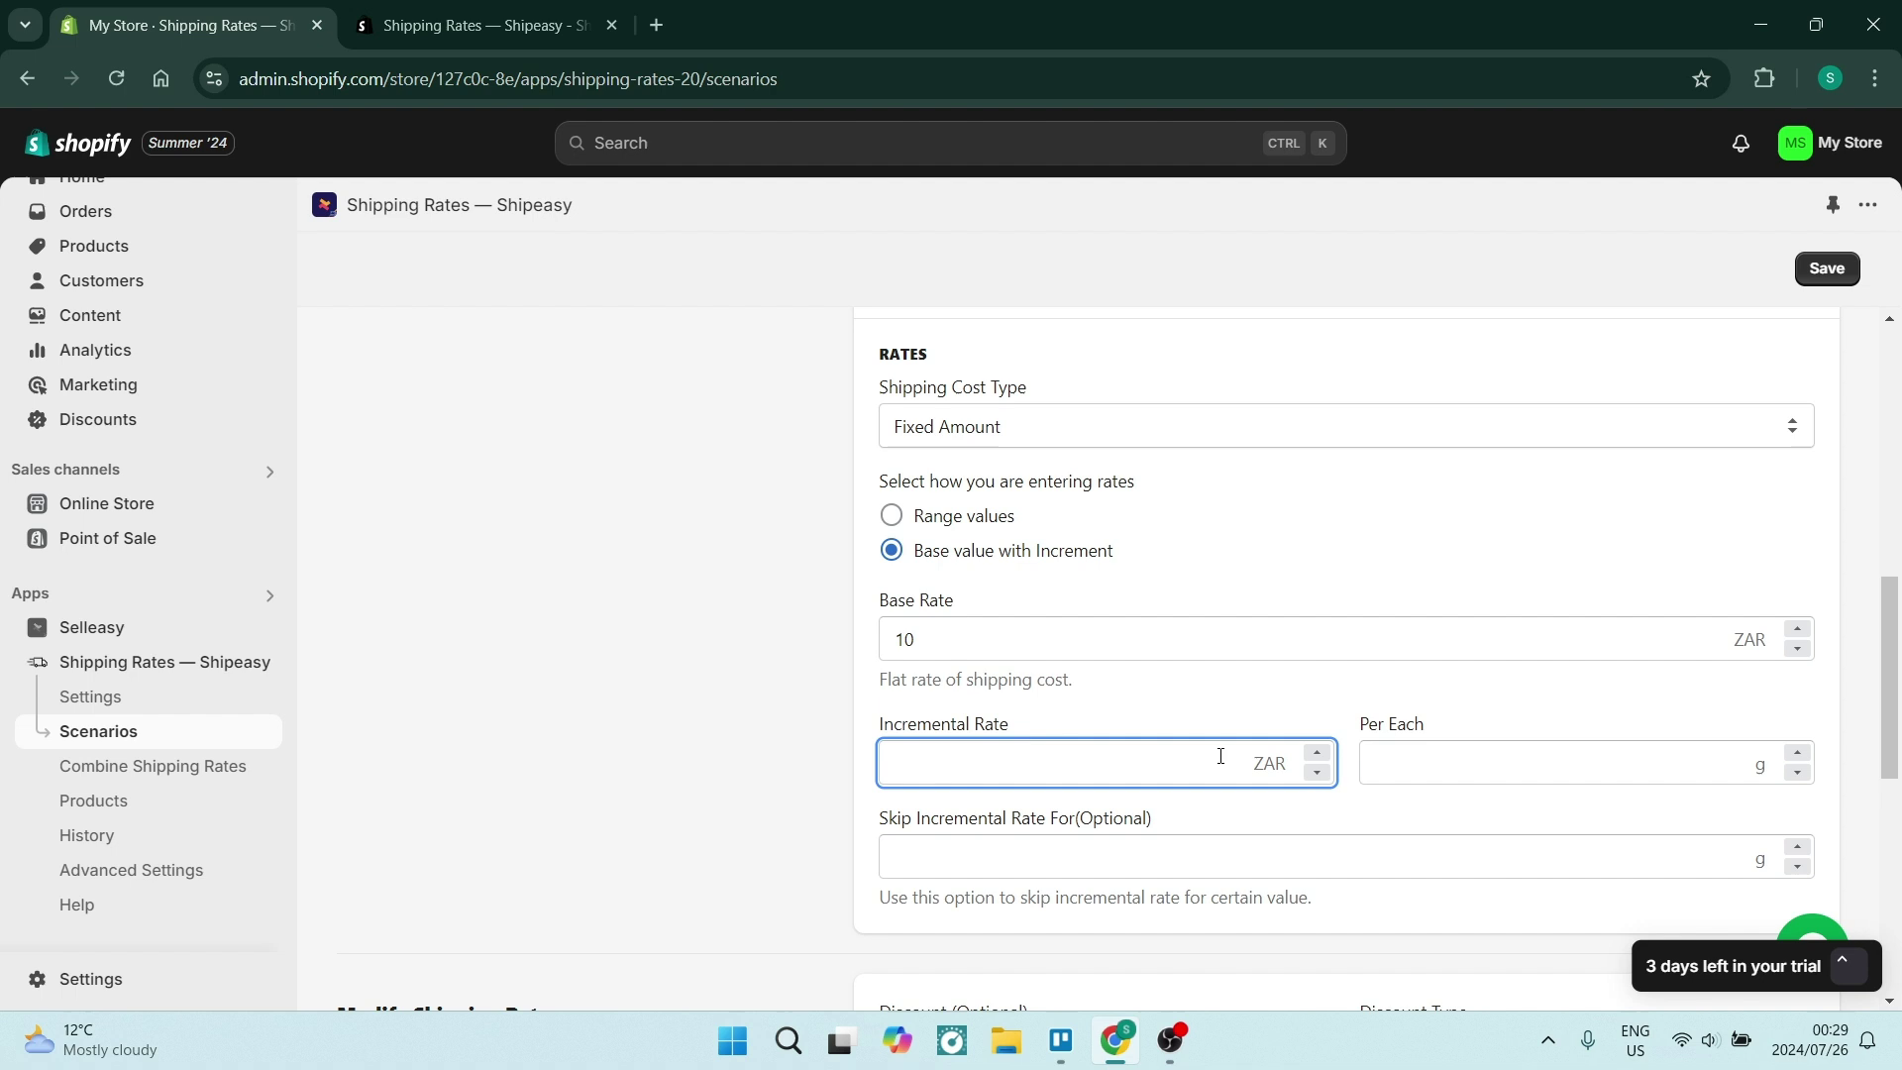
left_click(1393, 760)
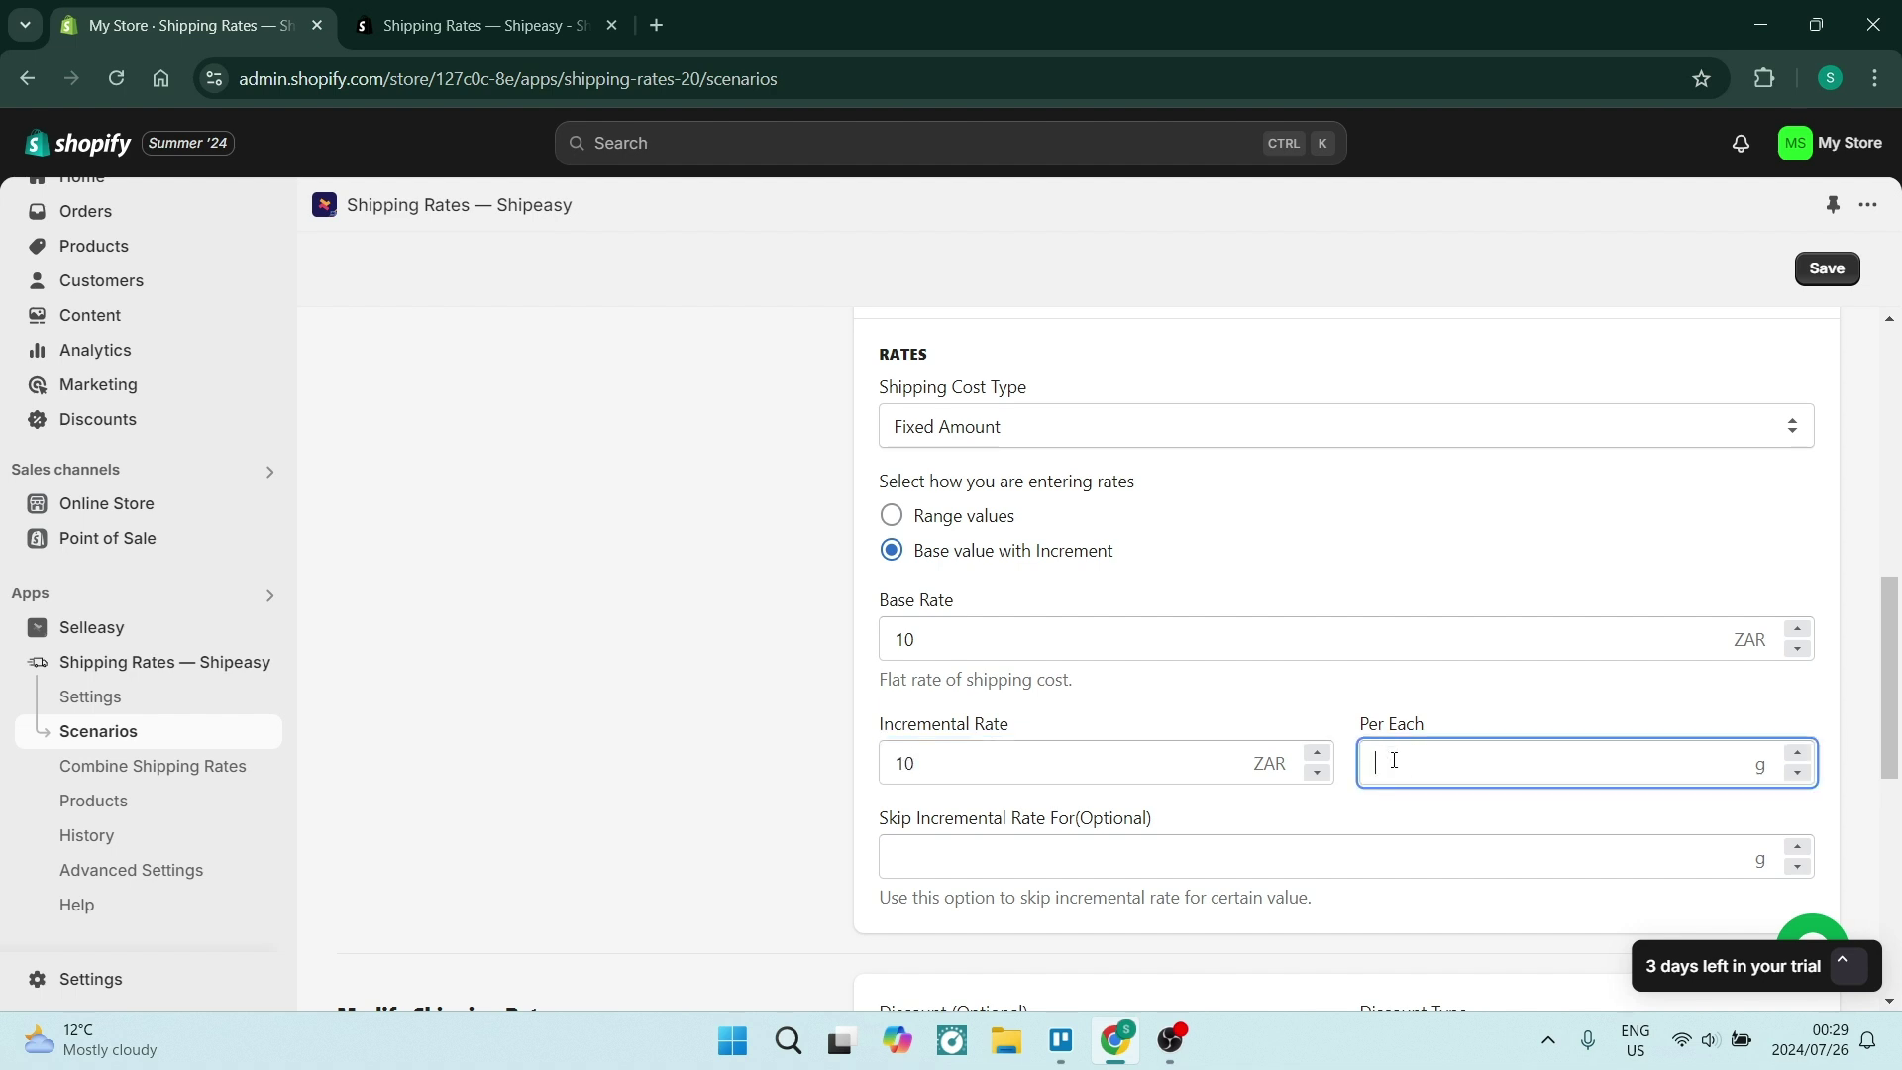
scroll(1099, 489, "down", 4)
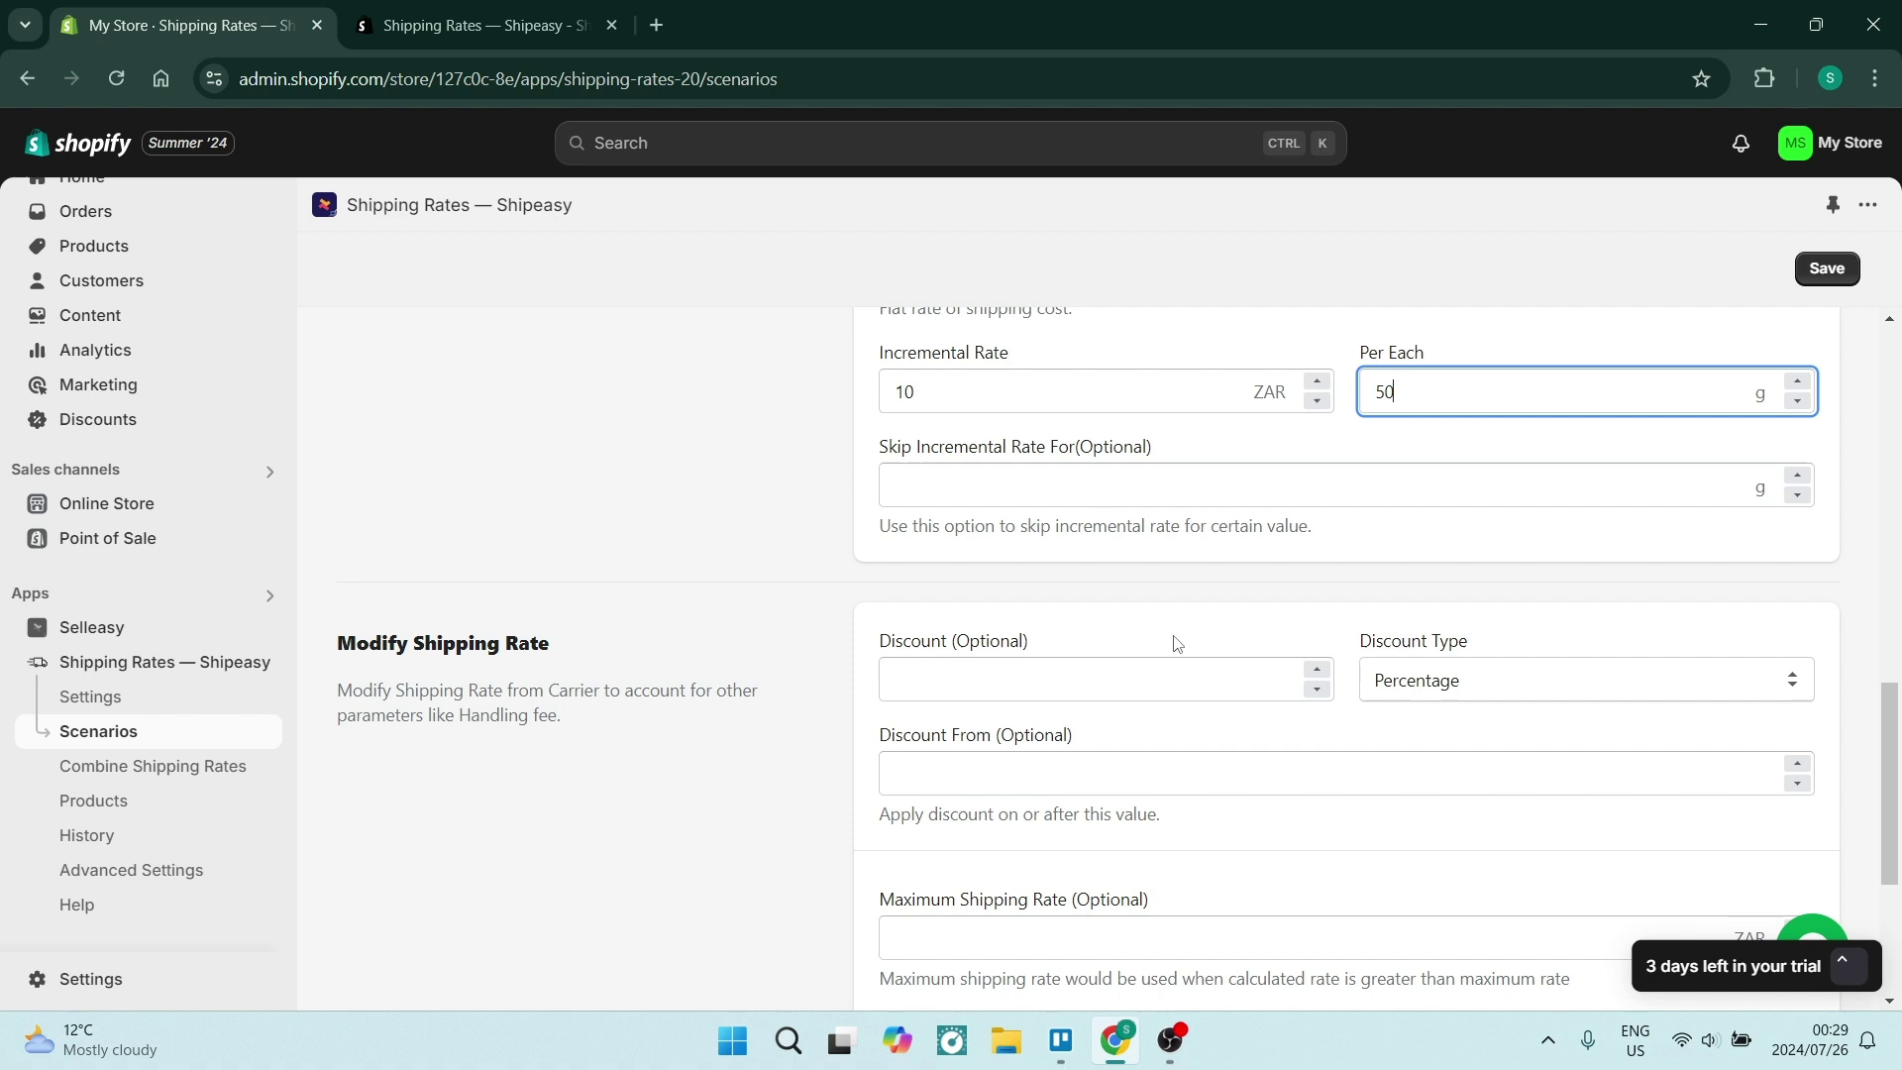
Step: Confirm the 50 g per-each value and keep the Percentage discount type
left_click(1267, 627)
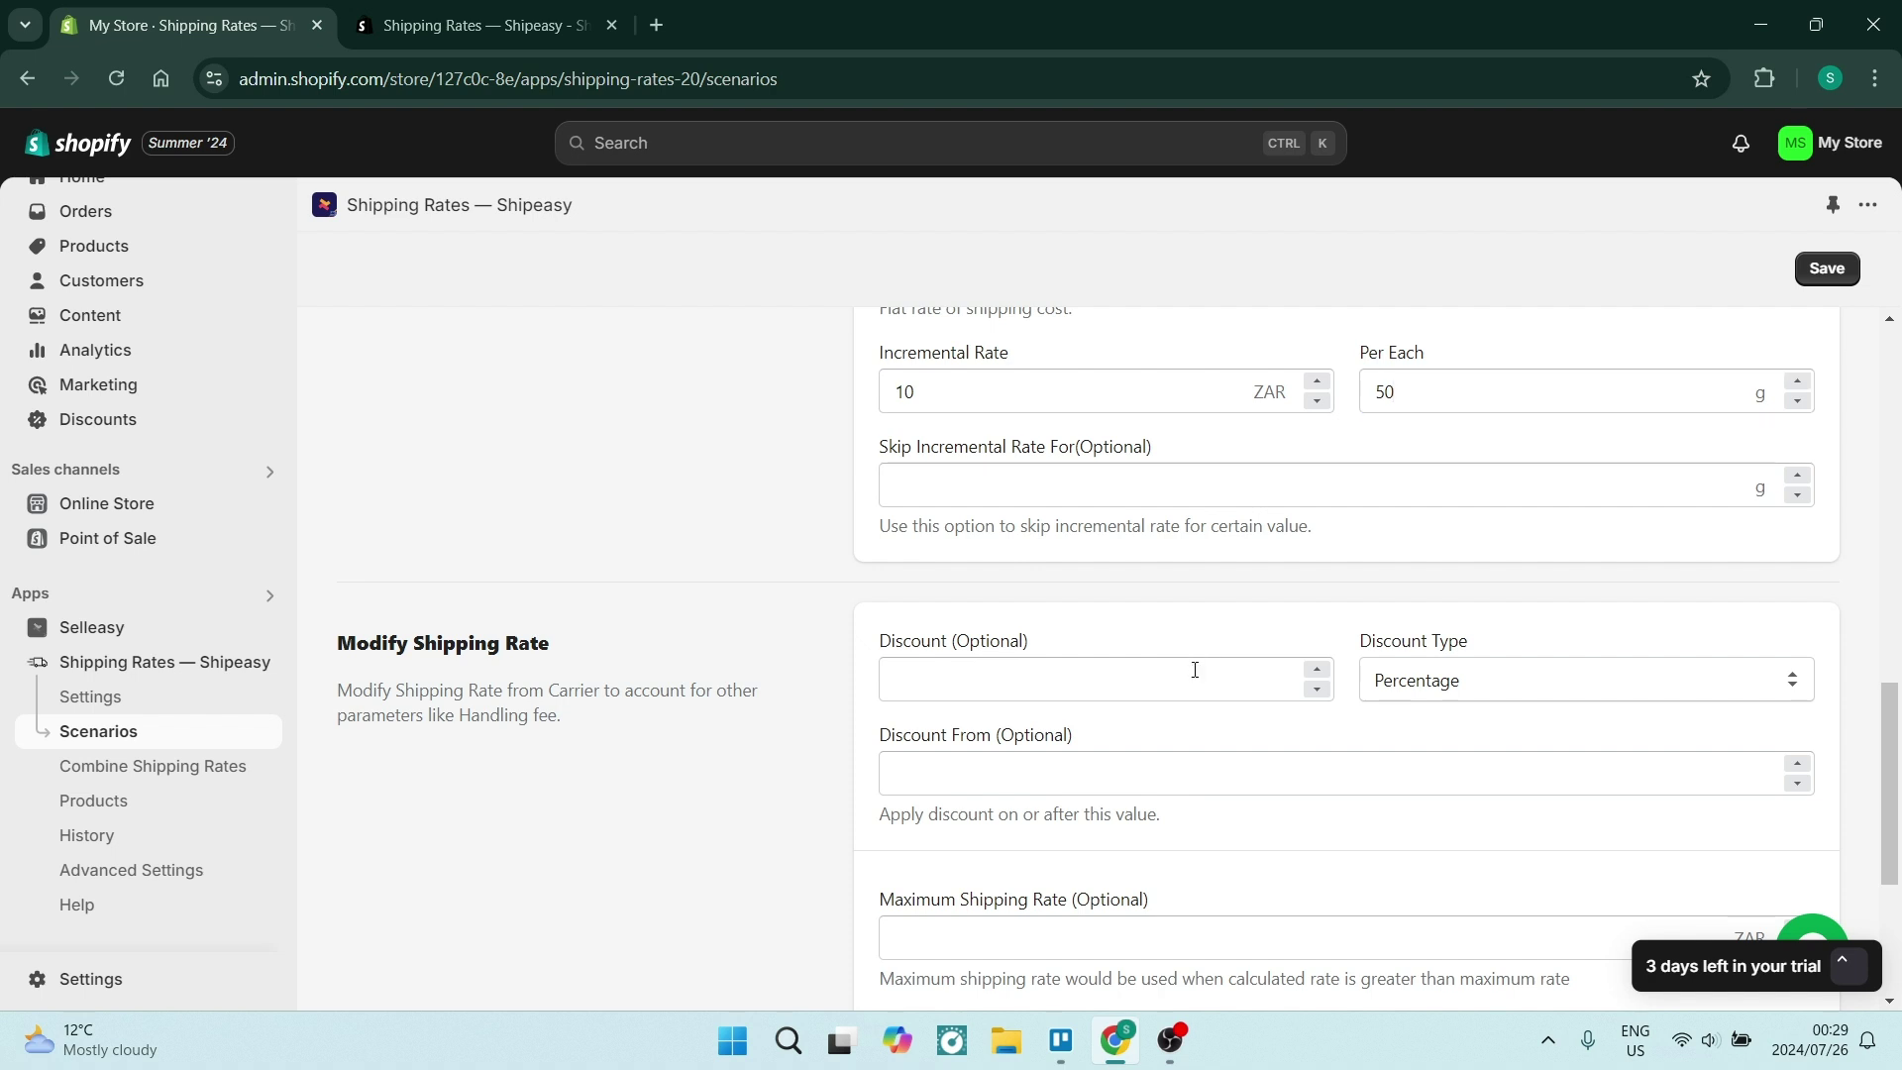
scroll(1195, 669, "down", 1)
left_click(1462, 561)
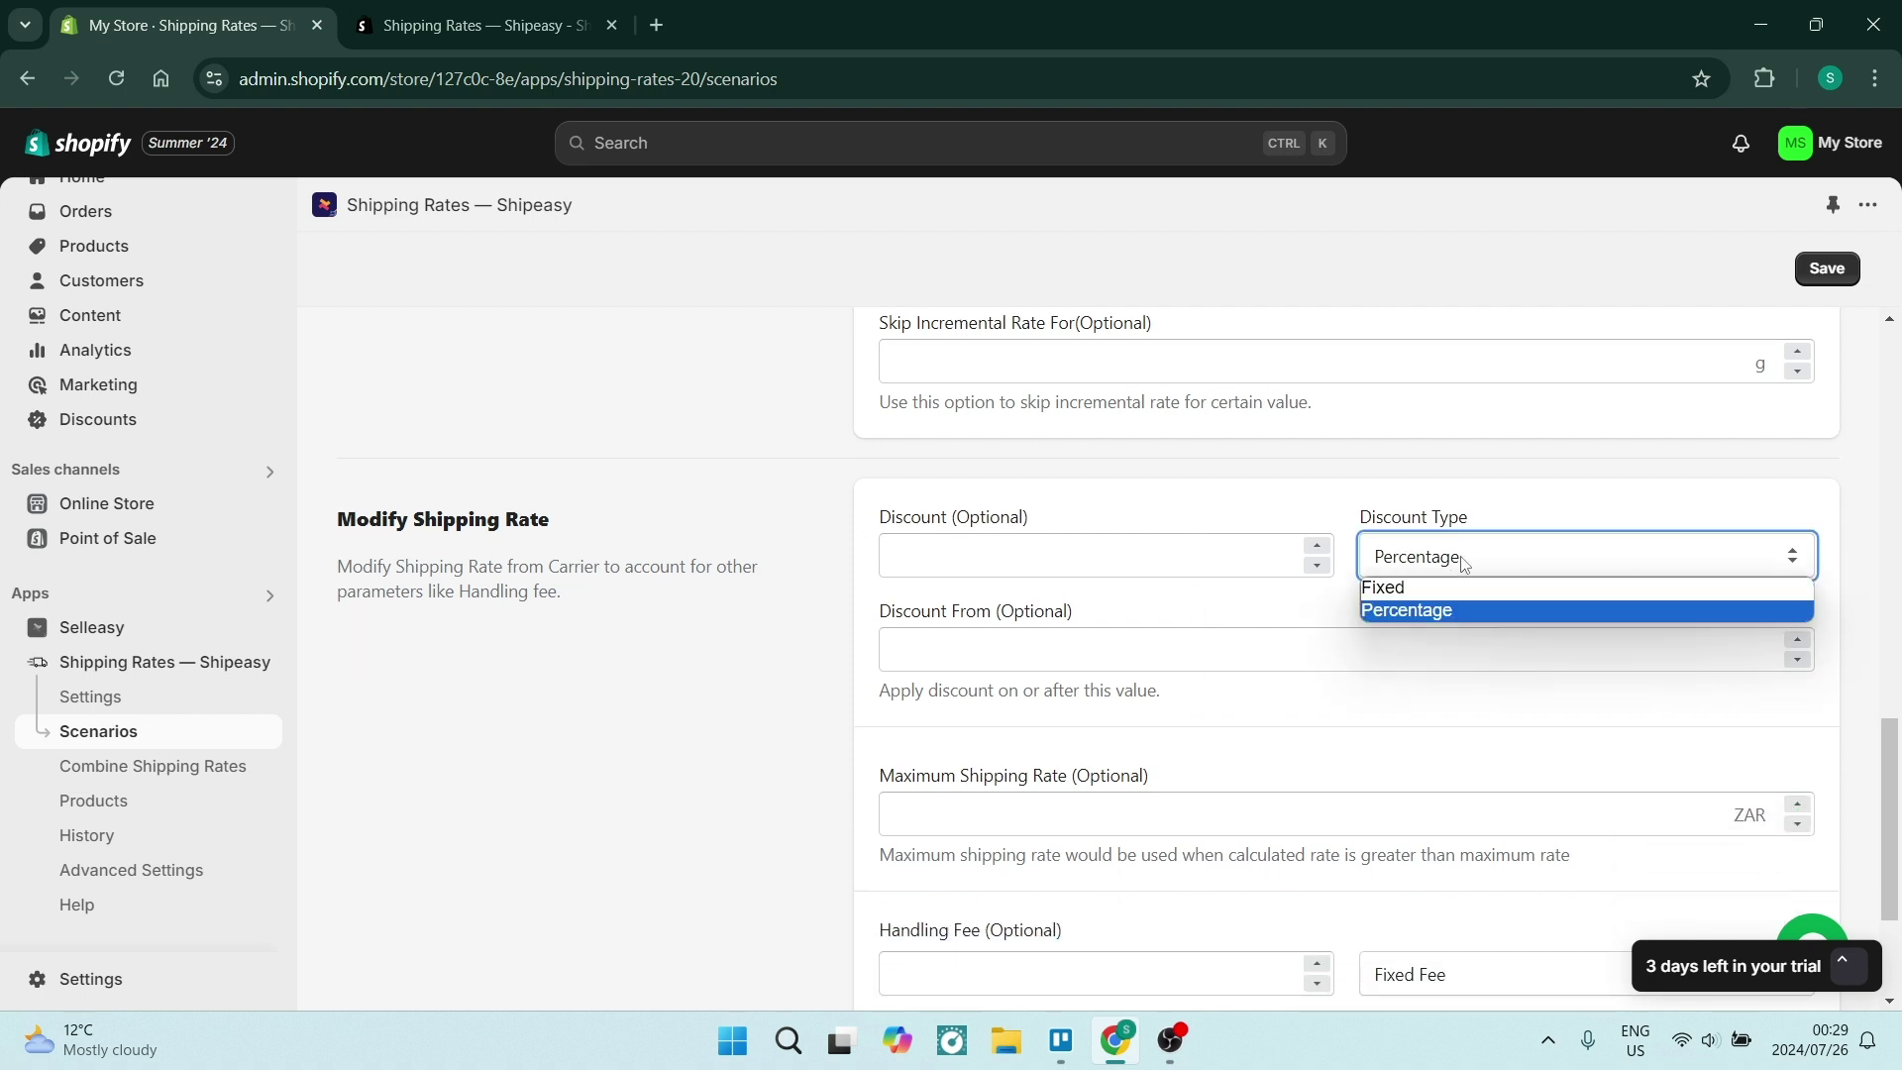
left_click(1462, 560)
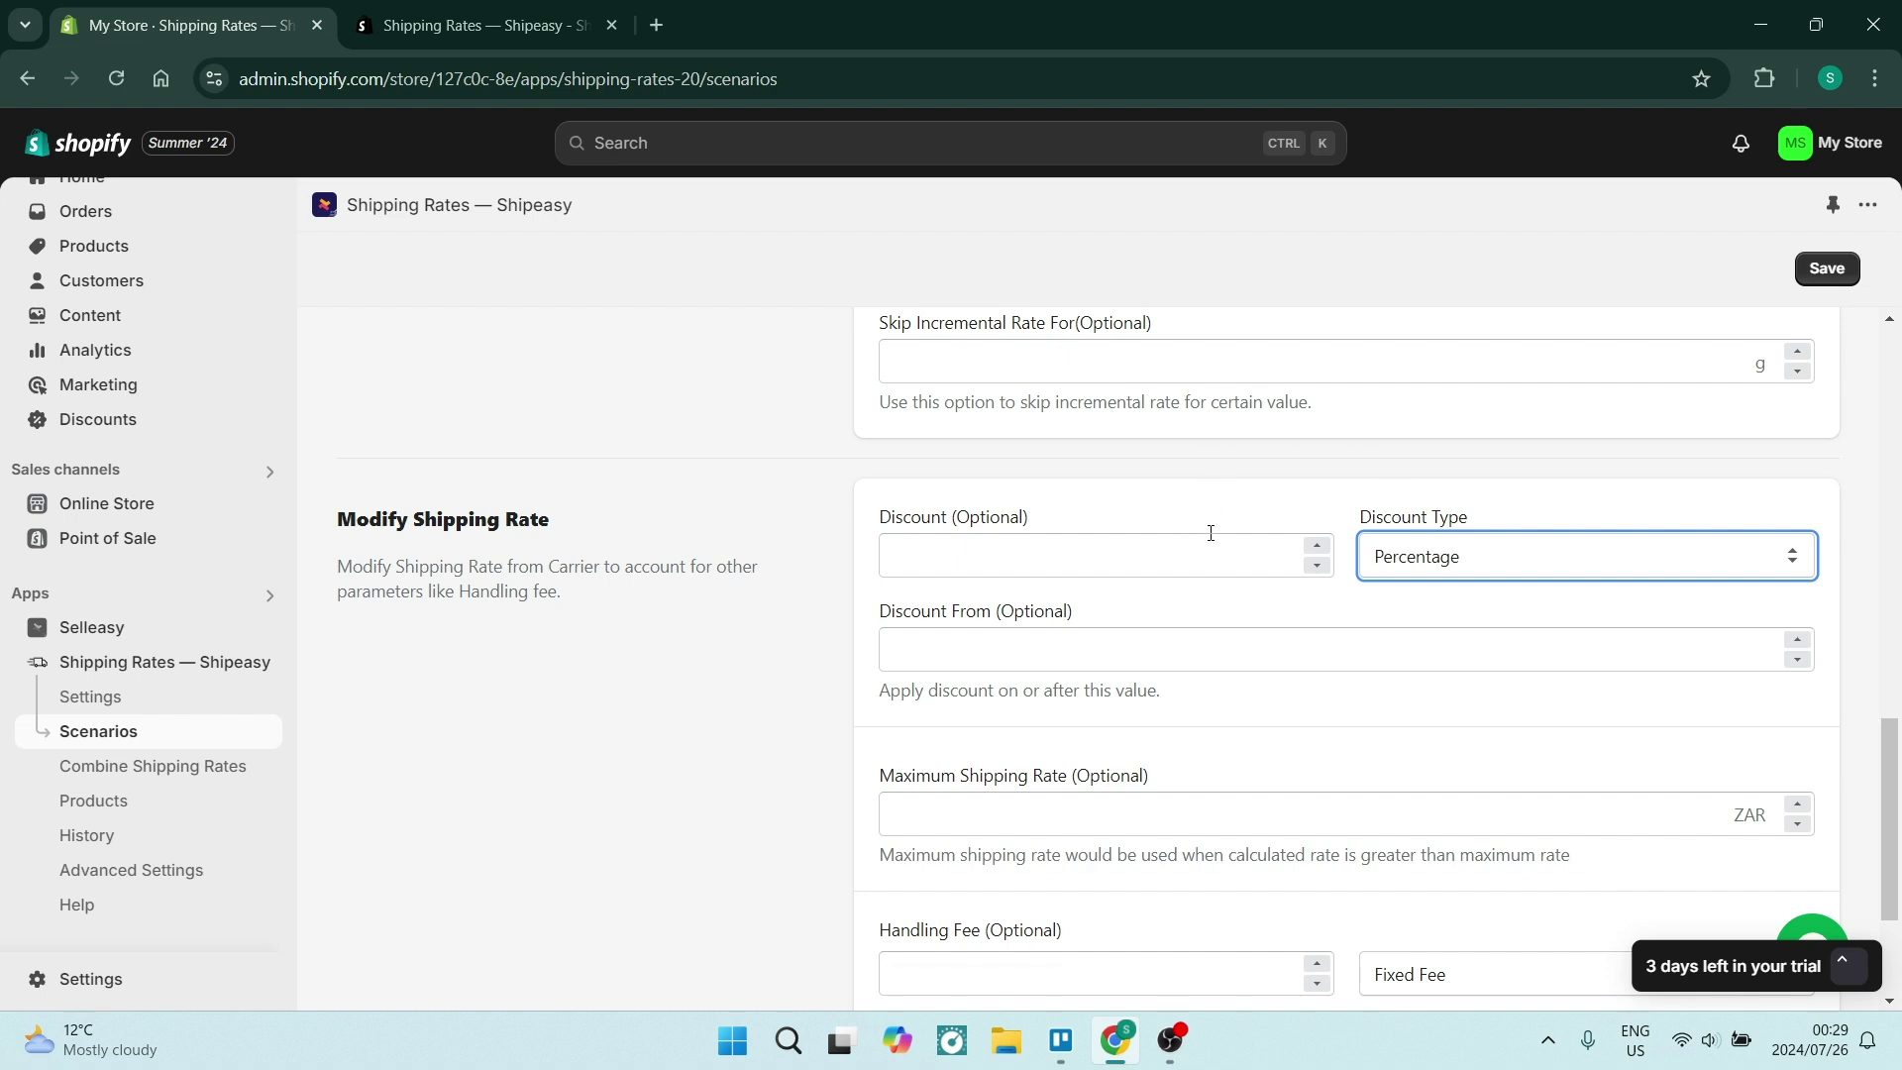
Step: Give the rate the shipping tag 'Painting' for combining shipping rates
scroll(1210, 533, "down", 2)
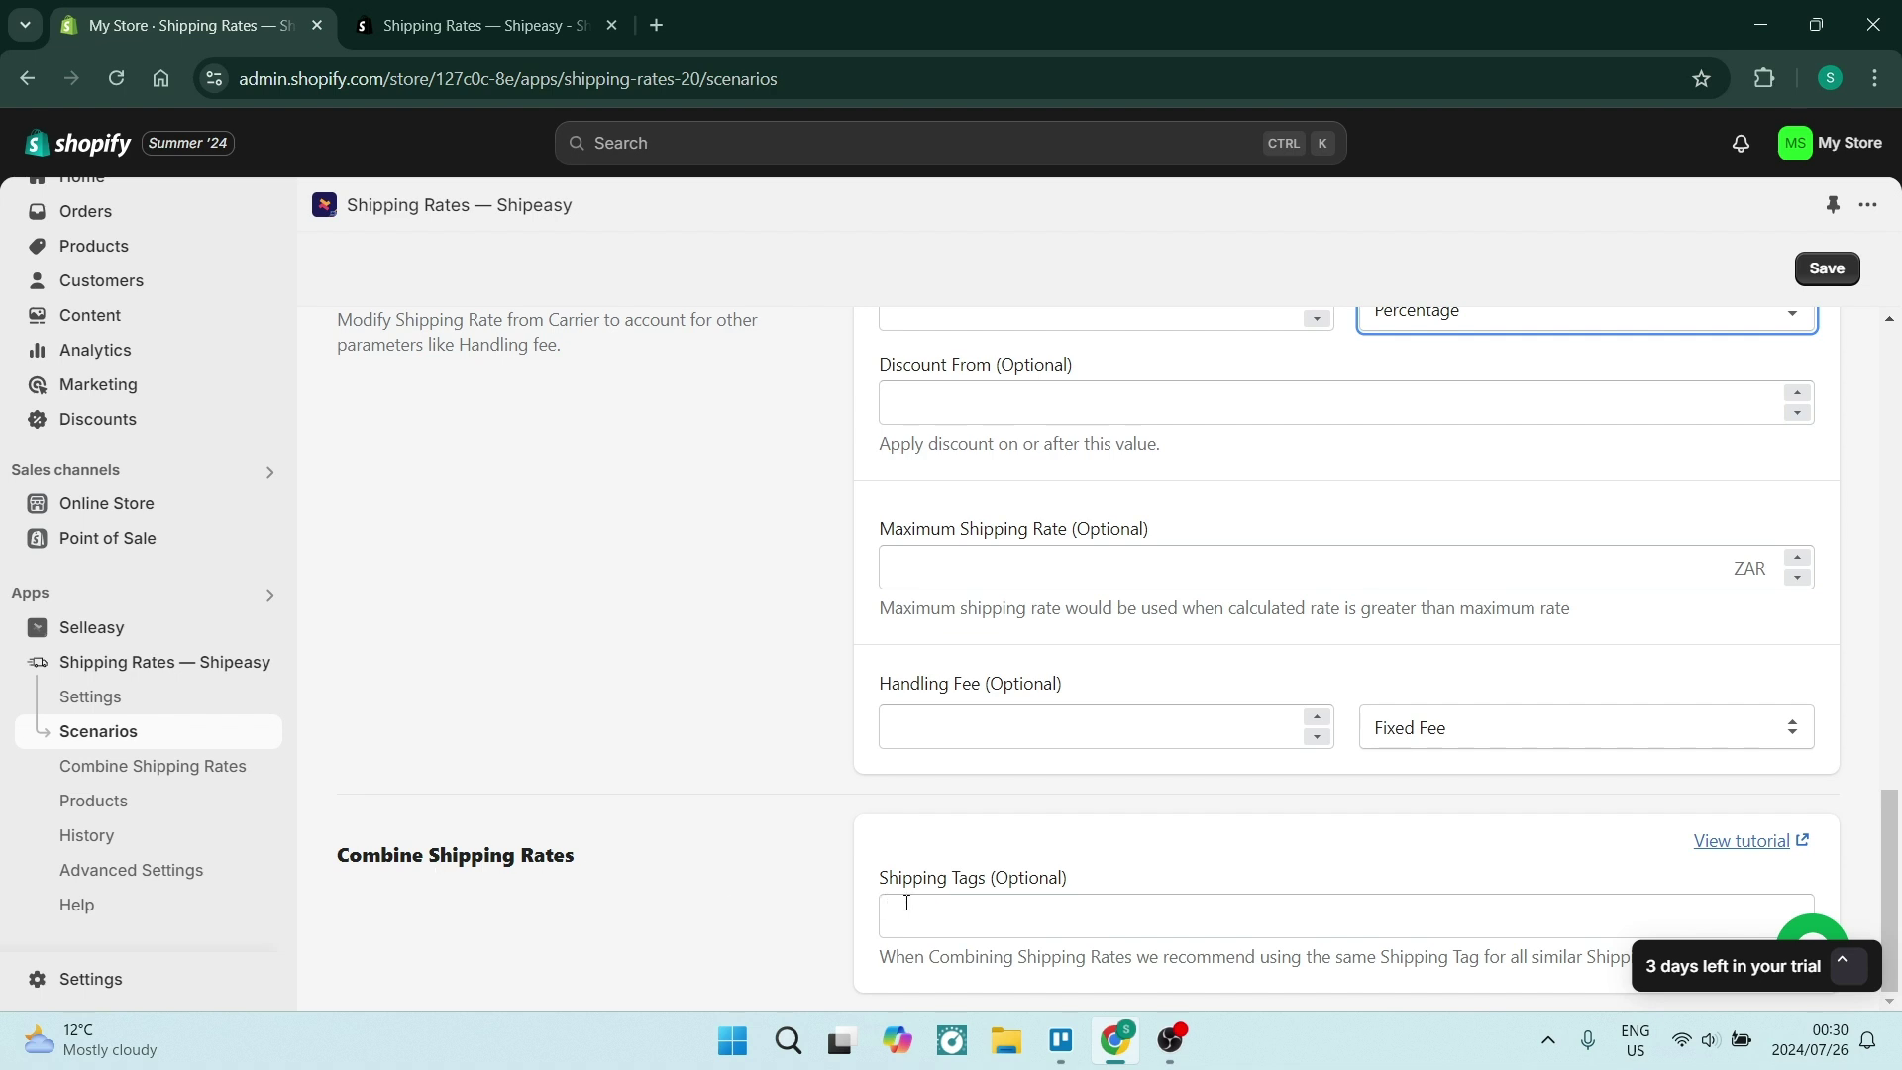
left_click(964, 917)
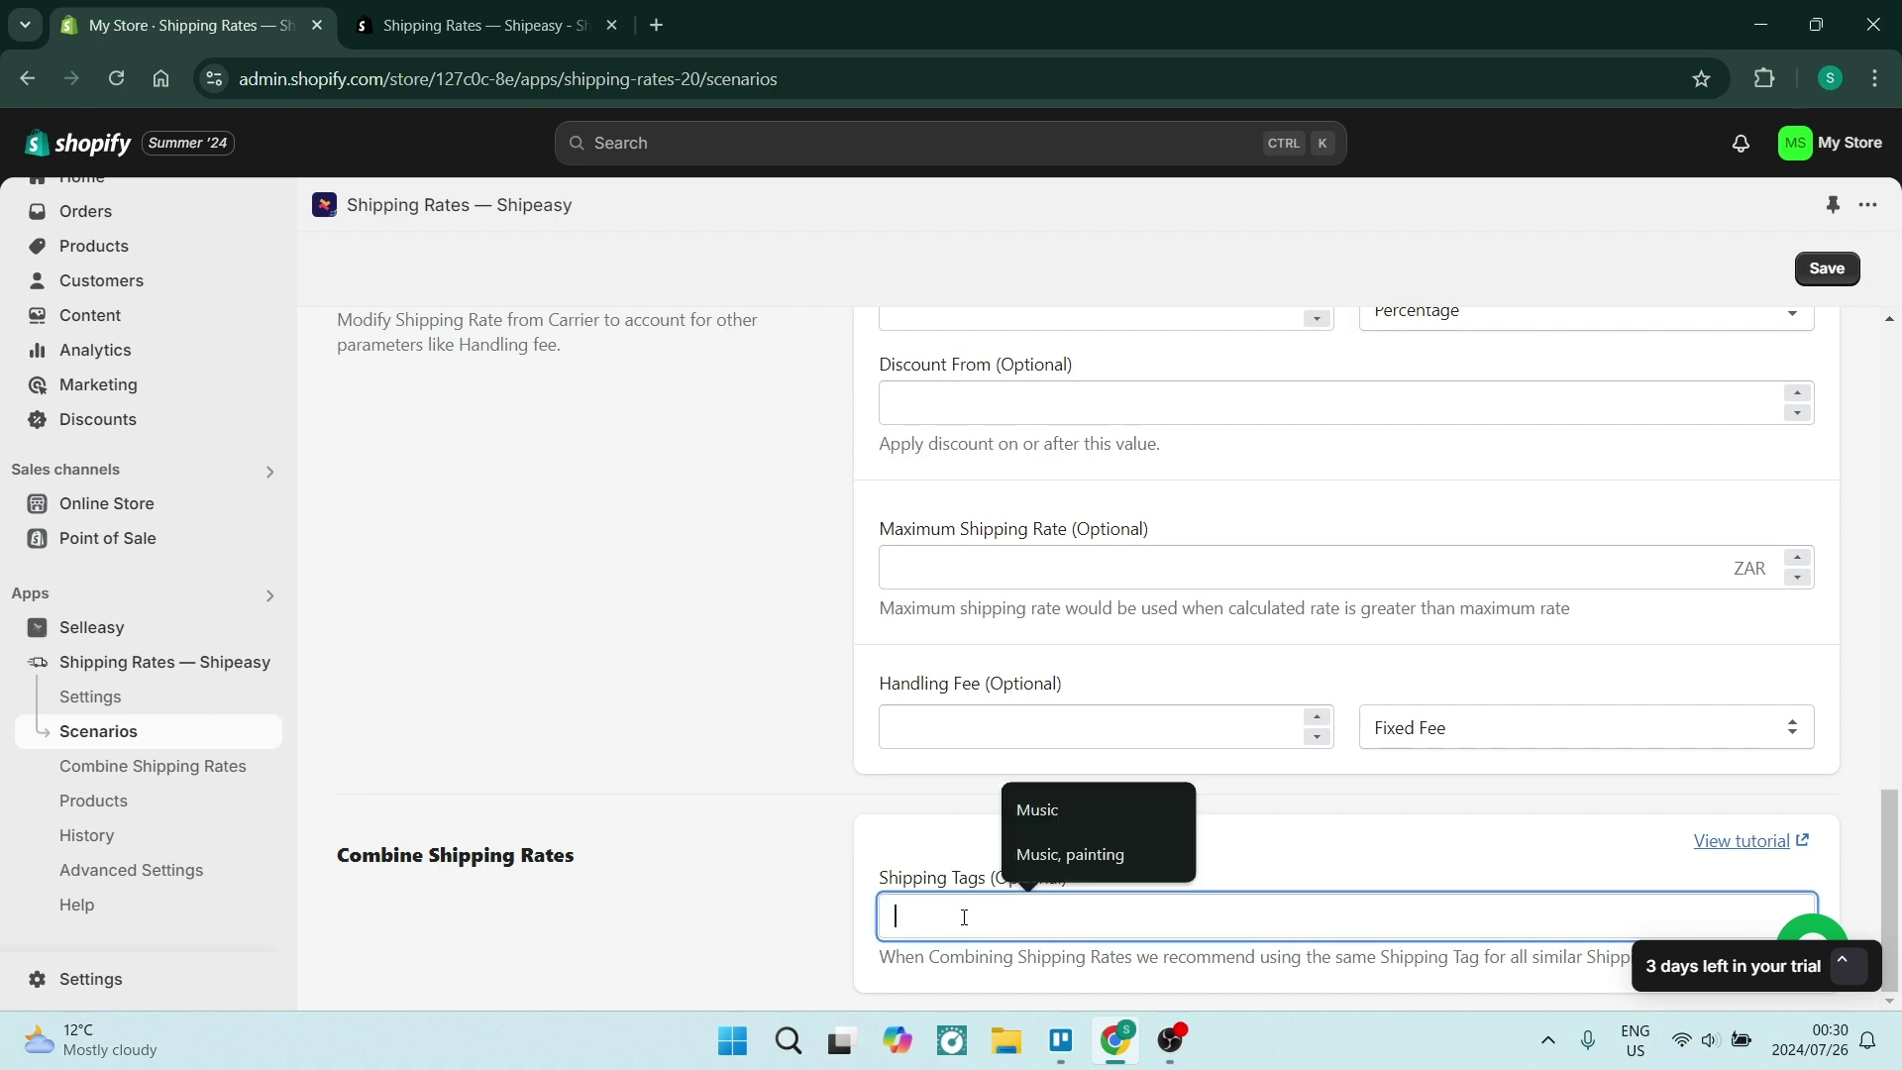
type("Painting")
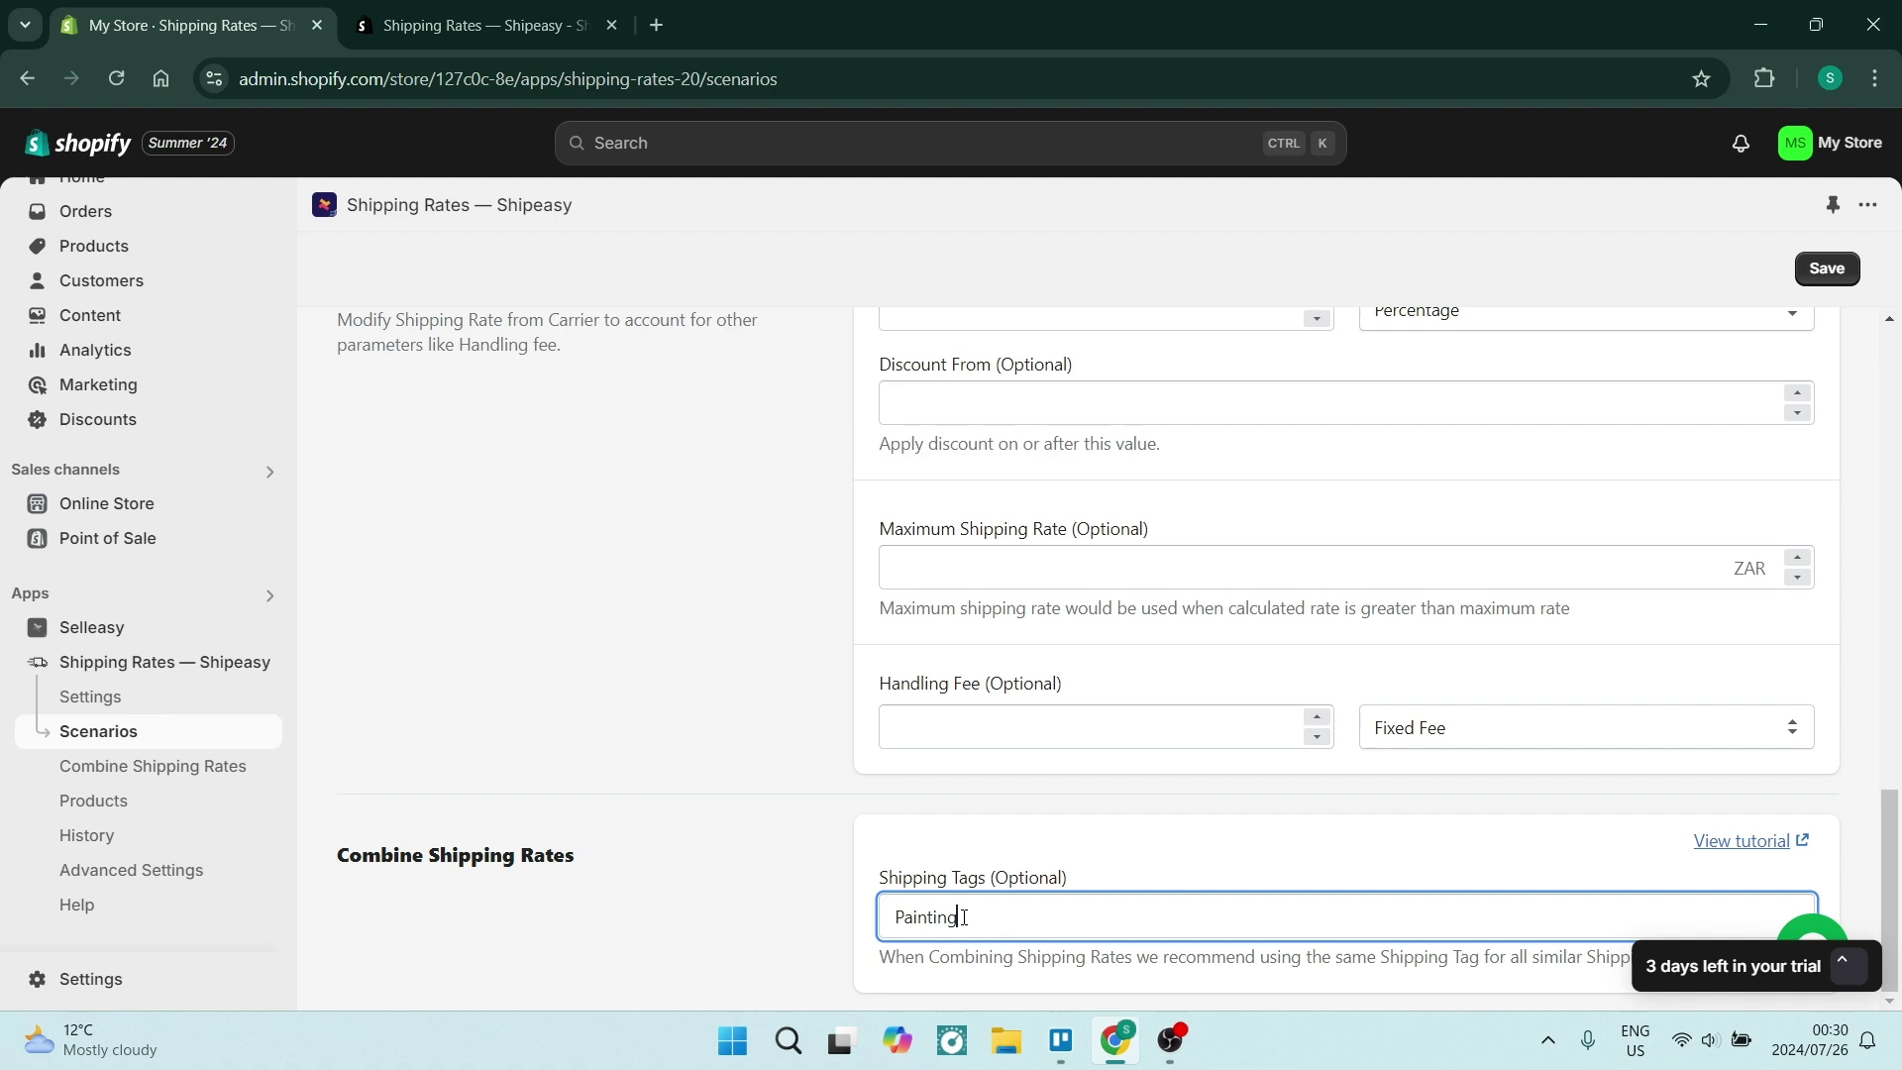
left_click(709, 897)
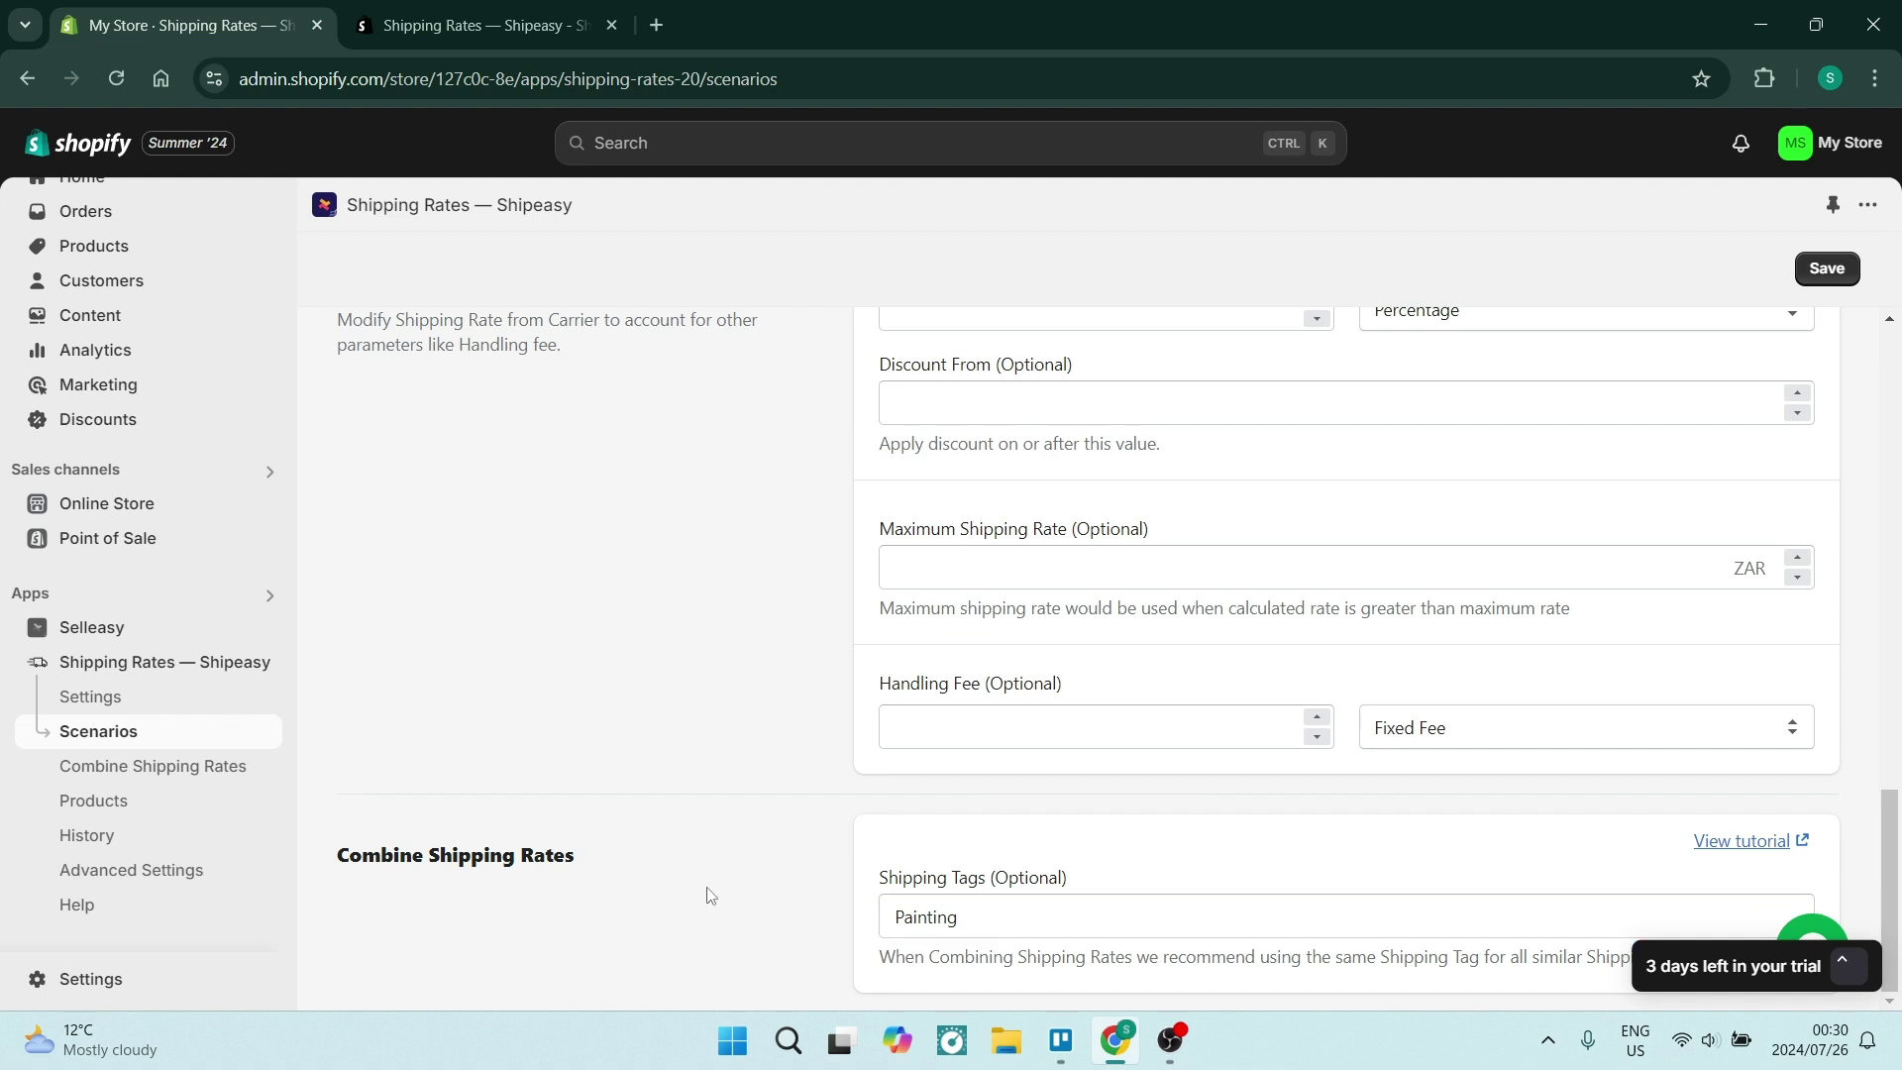
Step: Save the rate and return to the Scenarios list showing painting, MUSIC and Painting
left_click(1835, 269)
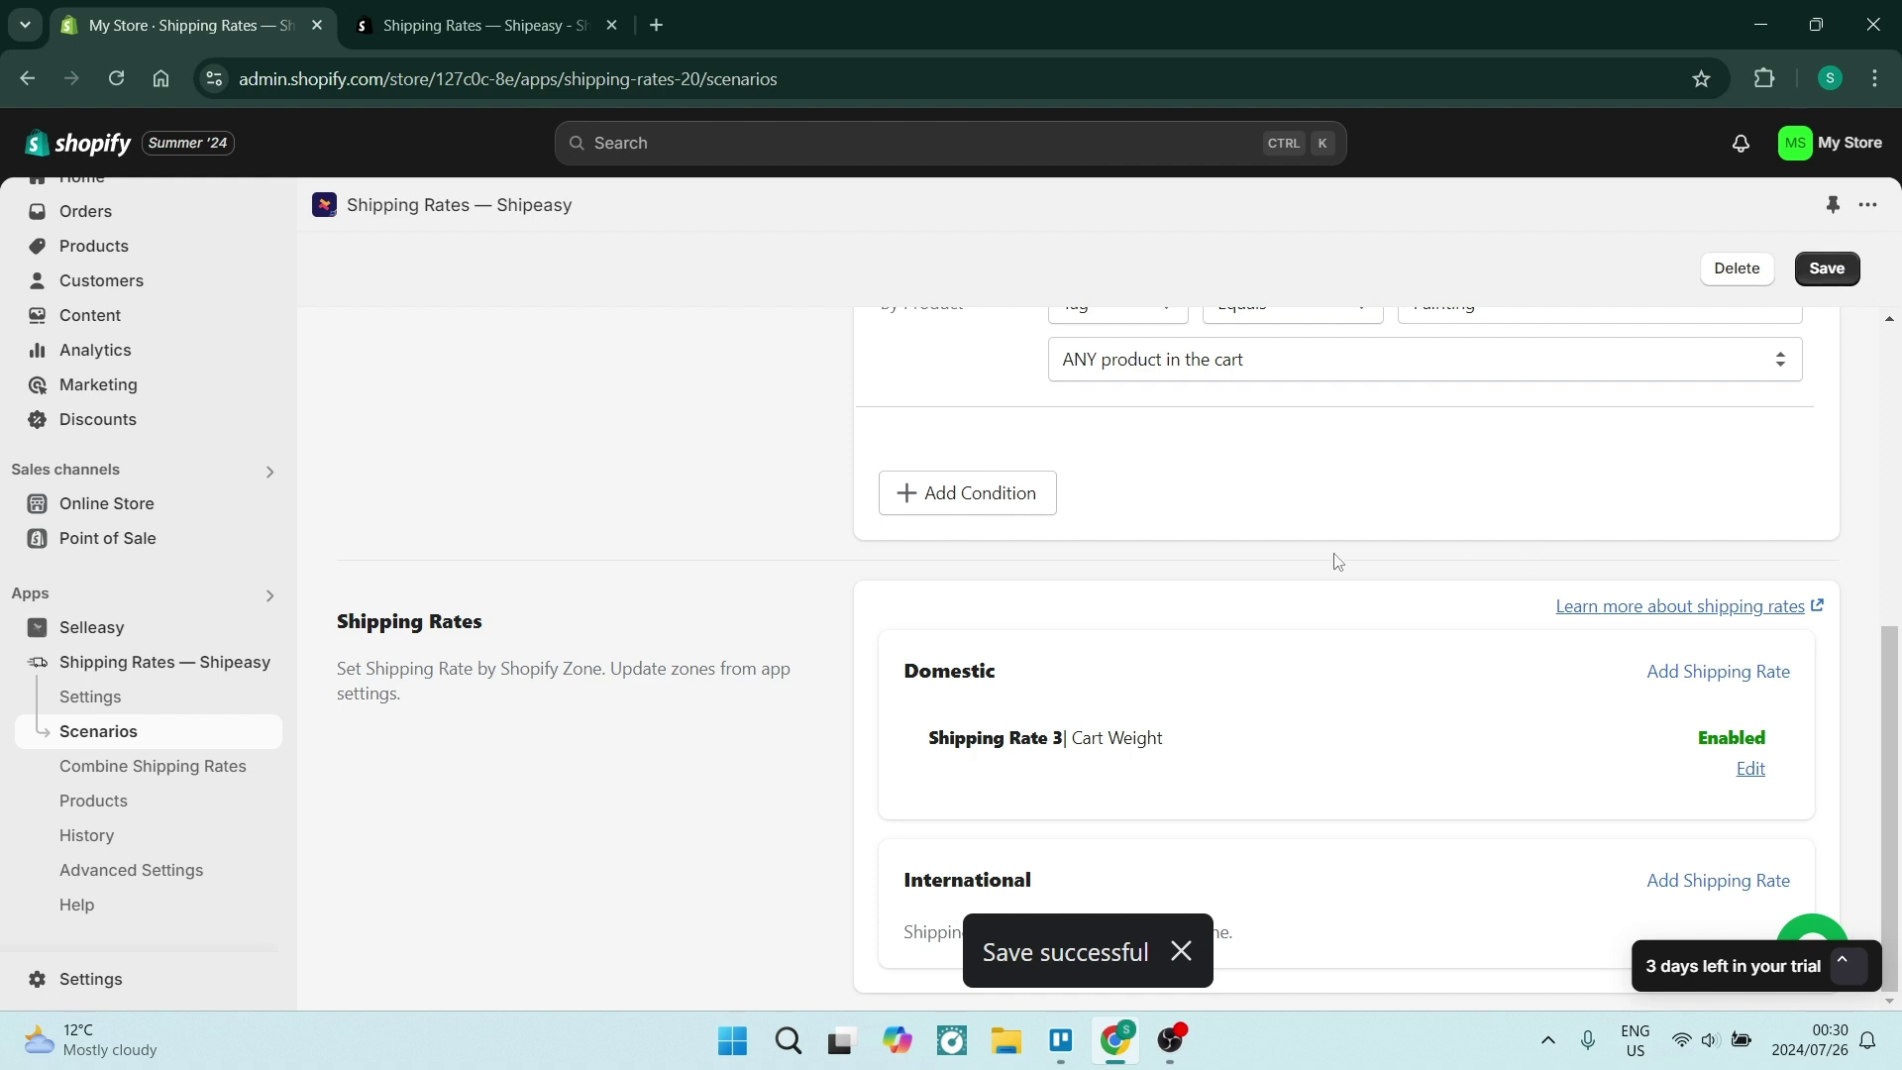
scroll(1333, 556, "up", 5)
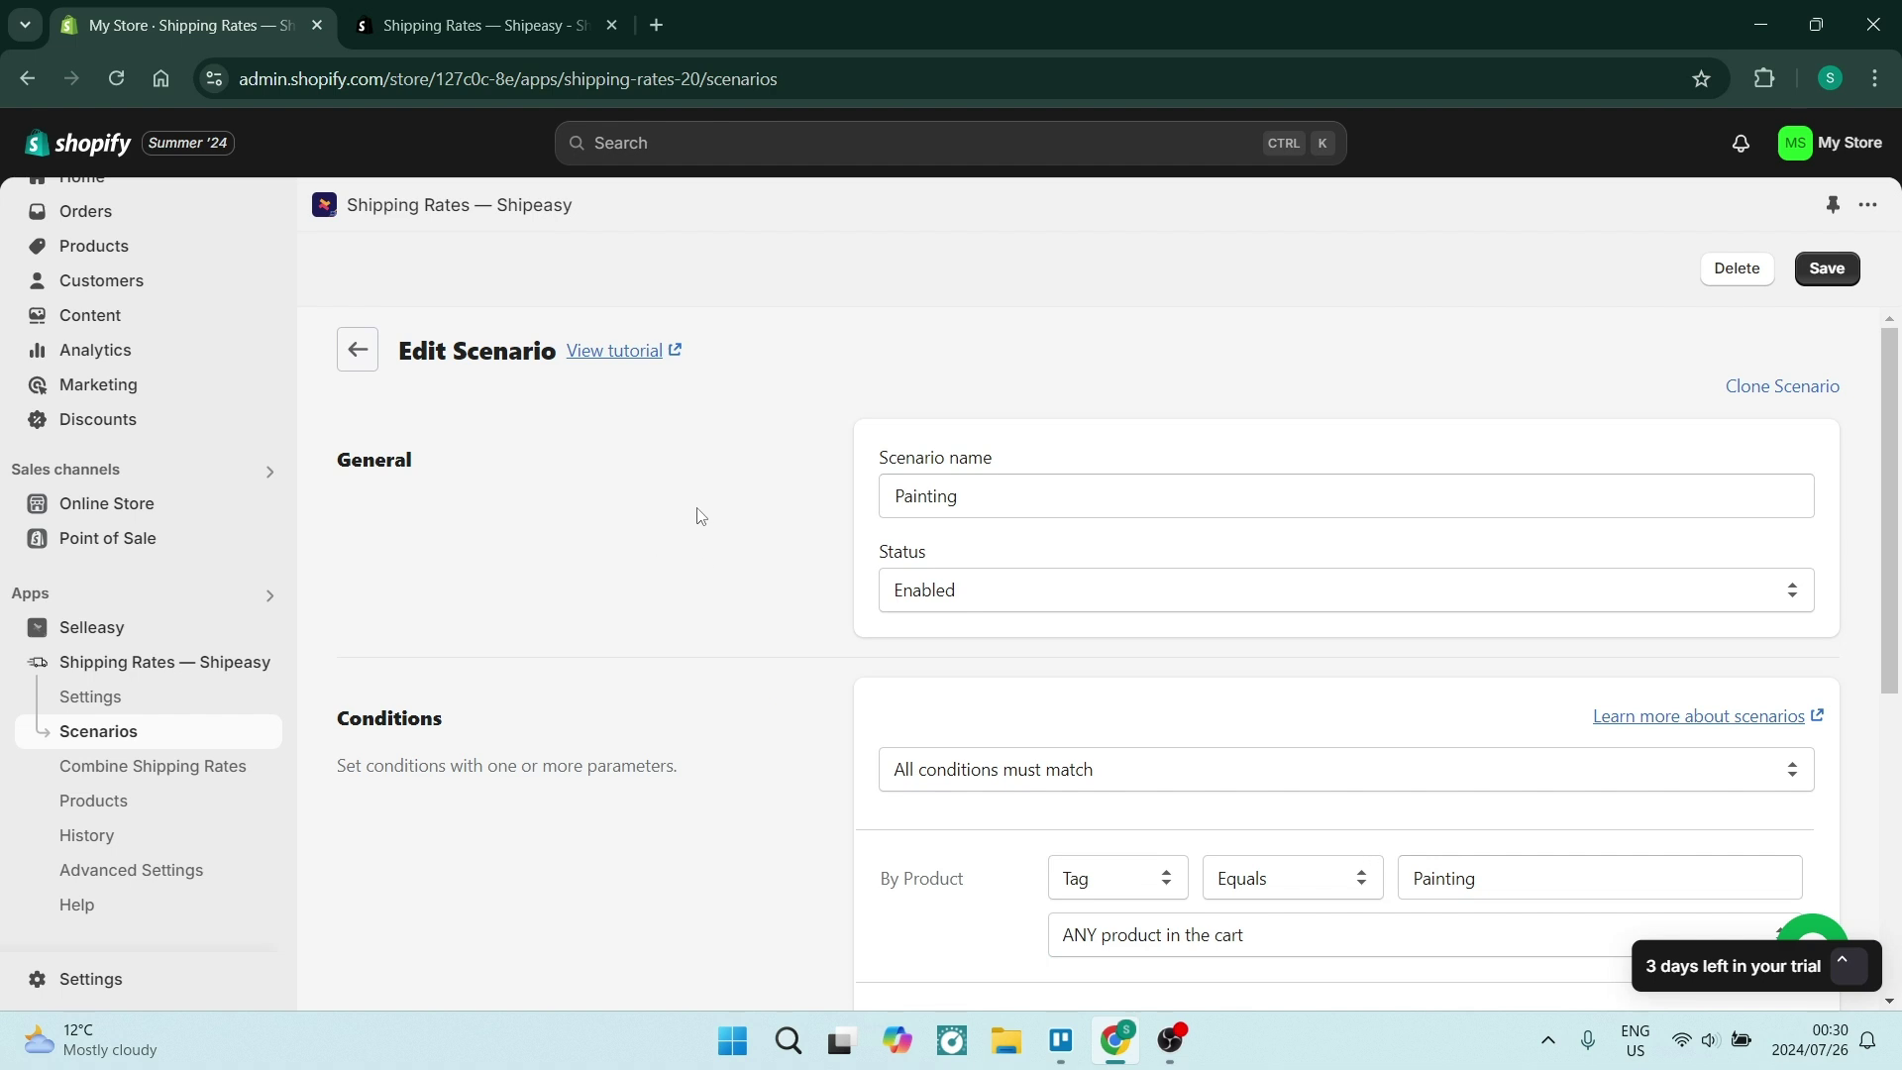
left_click(355, 356)
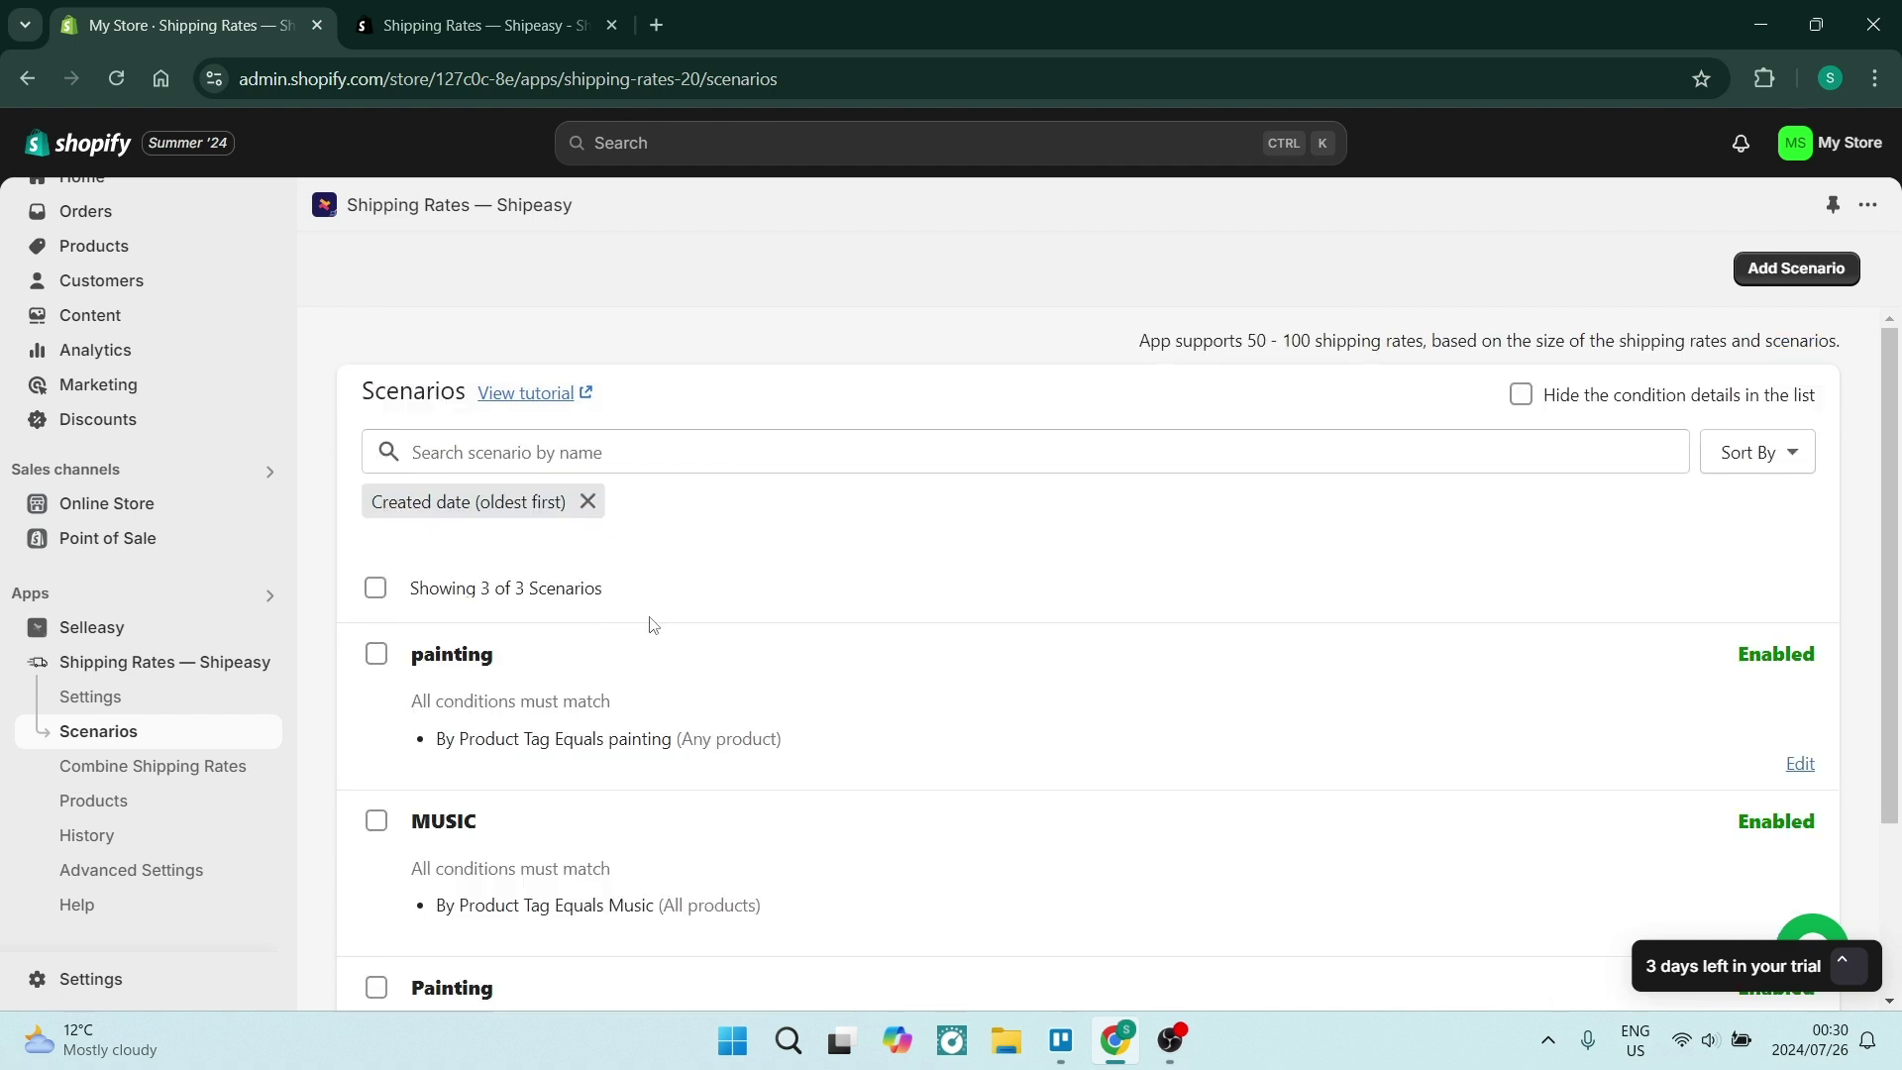
scroll(669, 762, "down", 1)
scroll(669, 762, "down", 1)
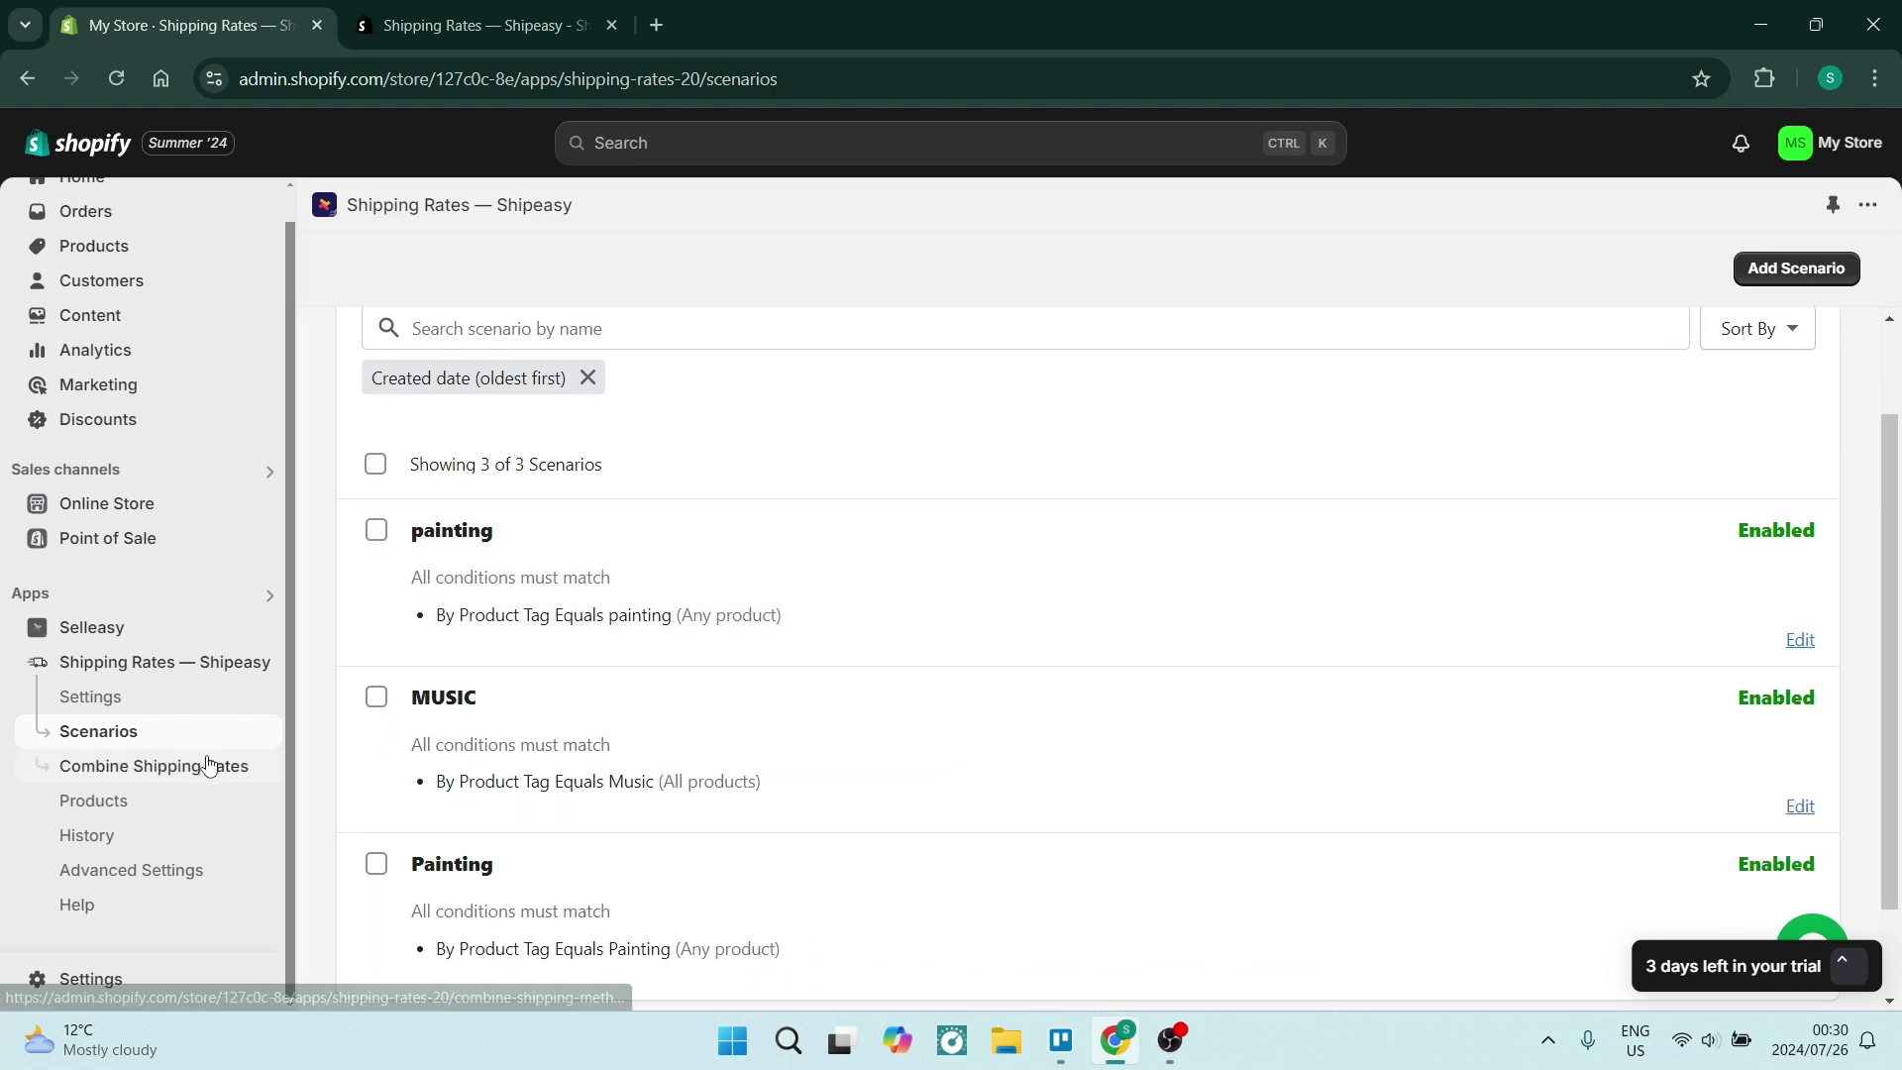
Step: Add a new Combine Shipping Rates entry named 'Combined Shipping Rates'
left_click(208, 773)
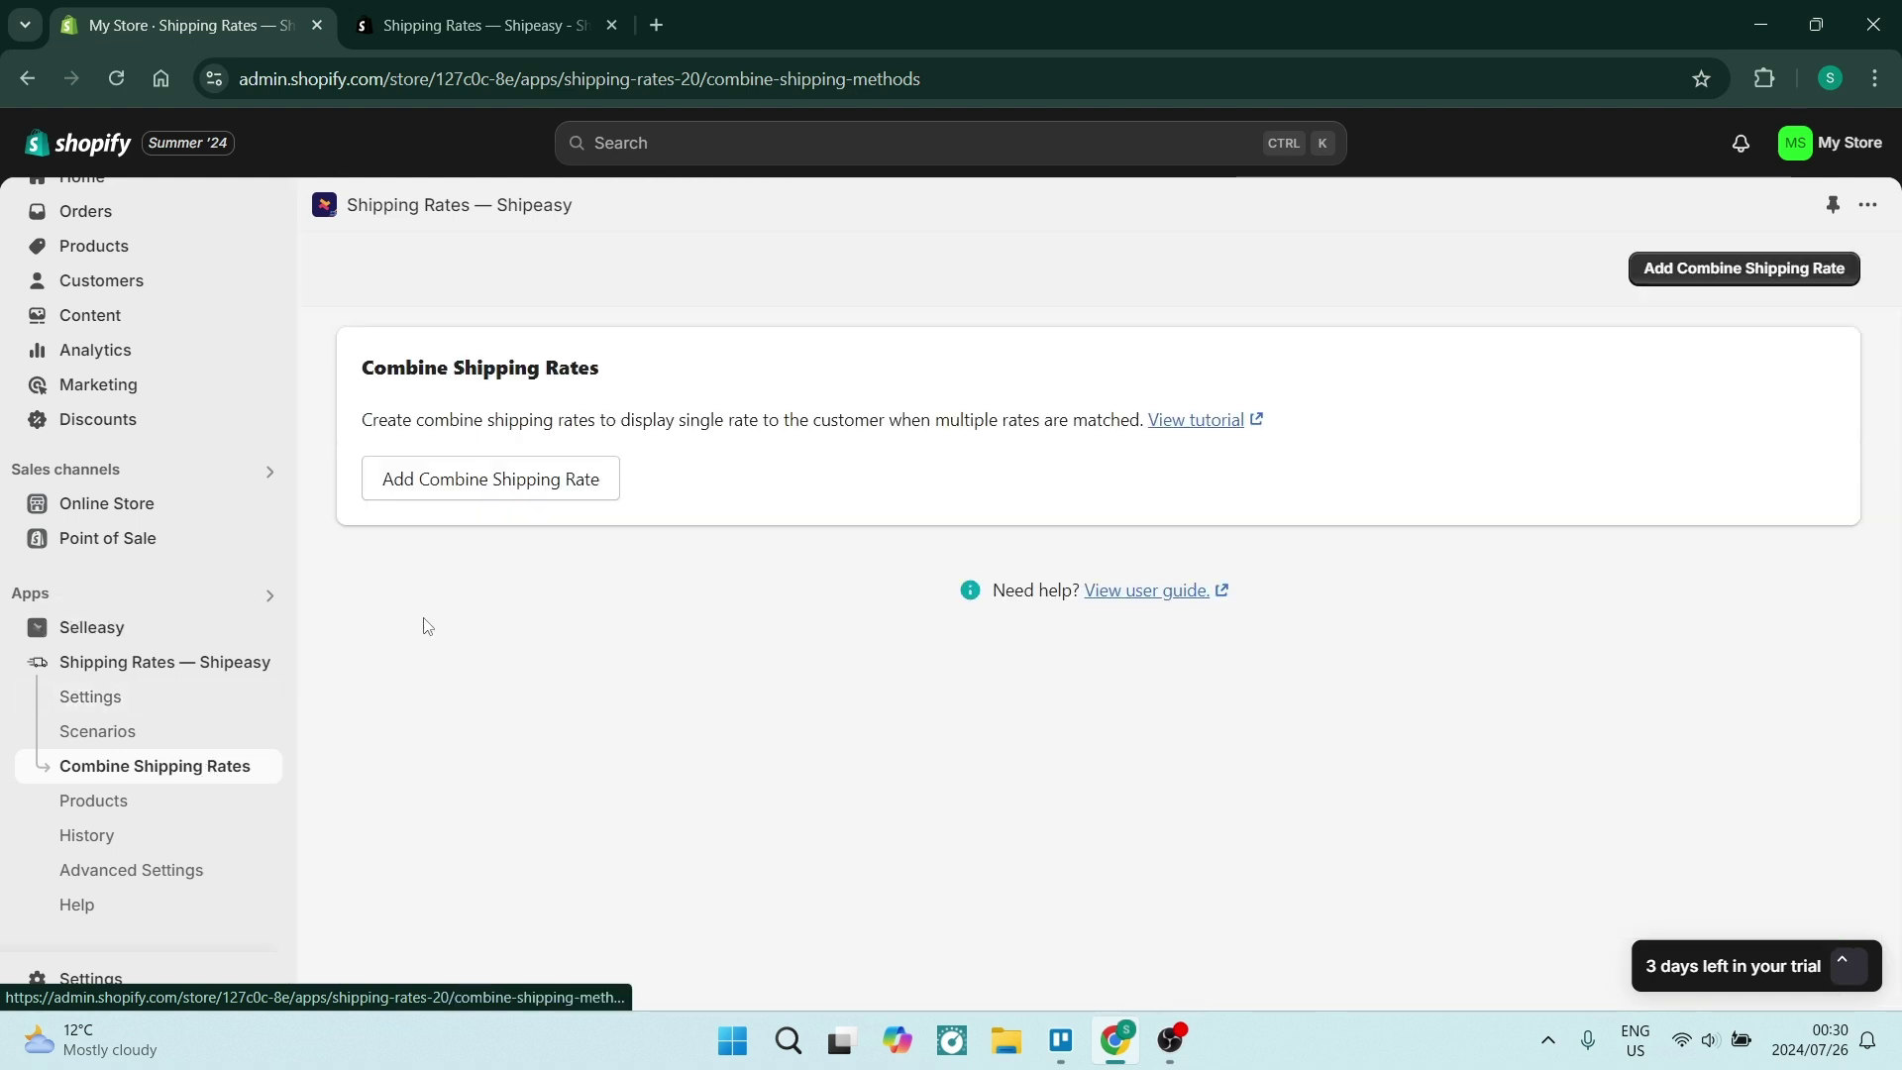
left_click(1718, 277)
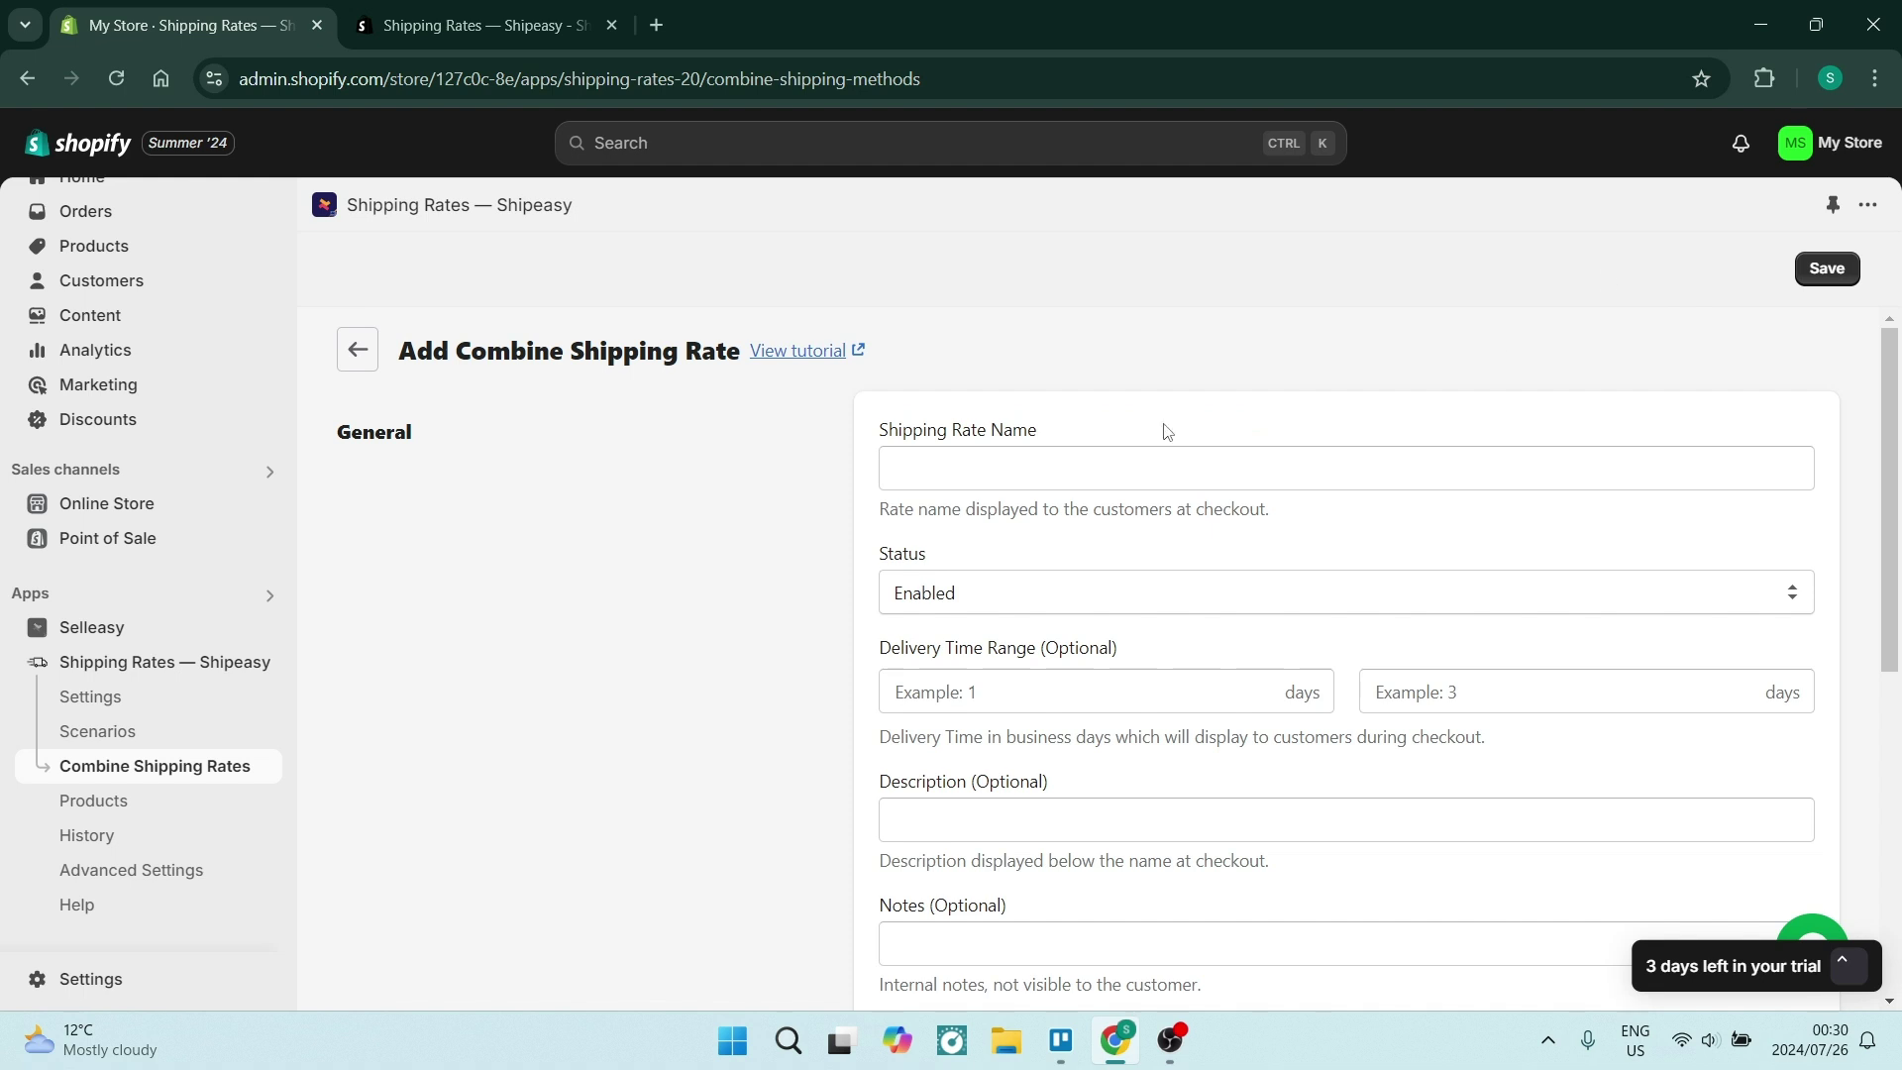
left_click(956, 465)
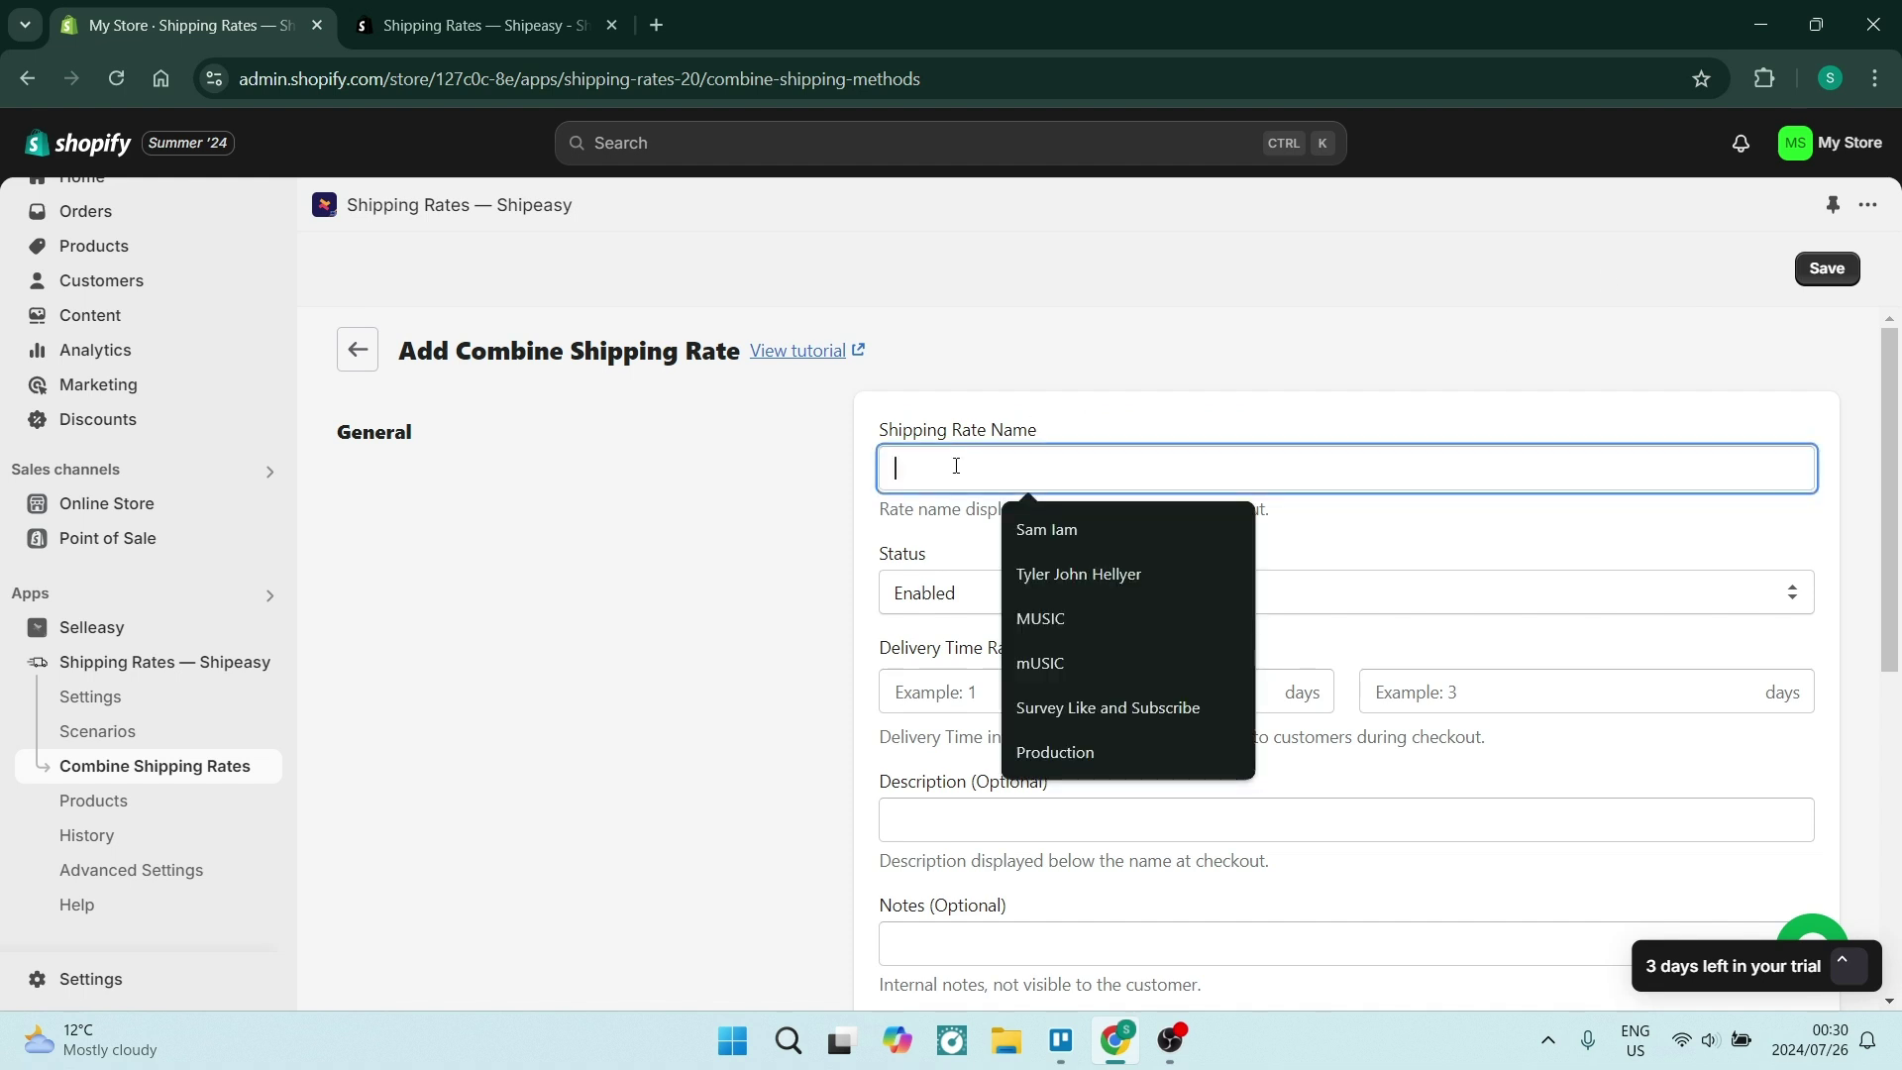
type("Combined ")
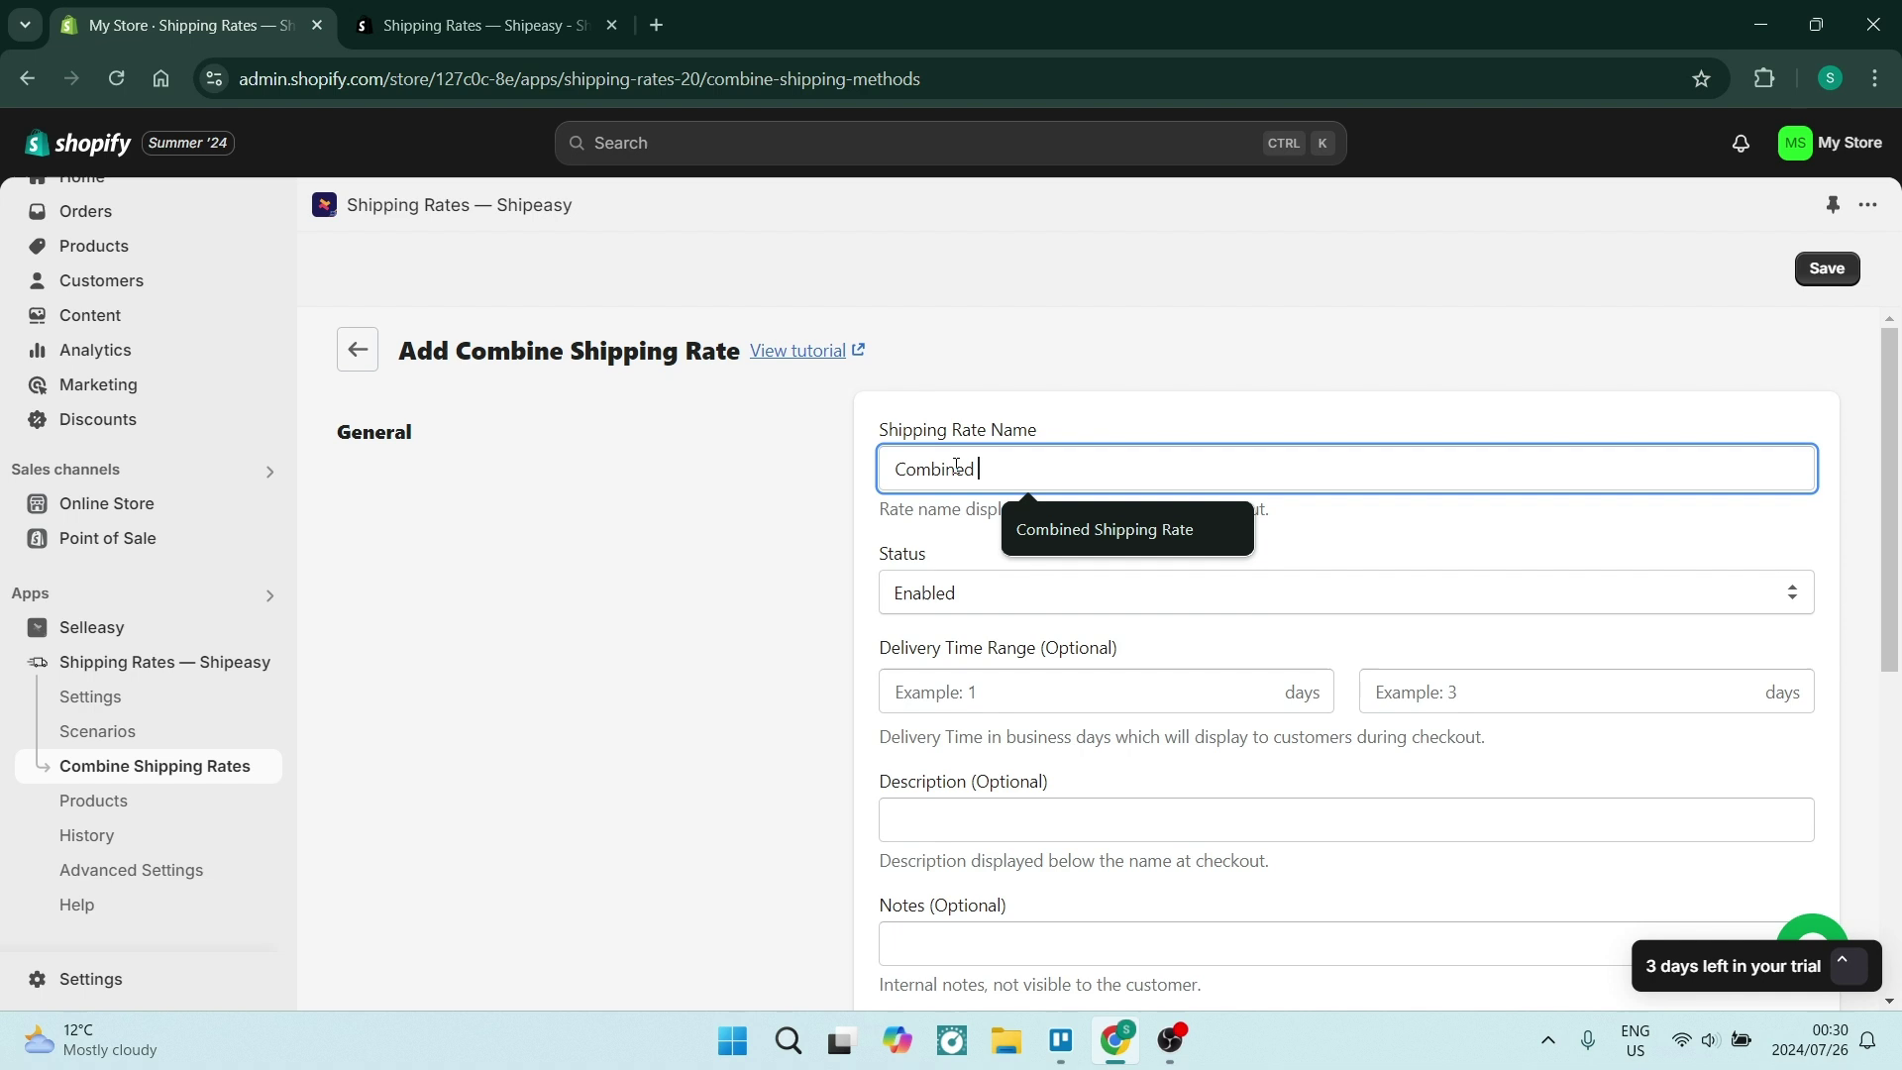
type("Shipping Rates")
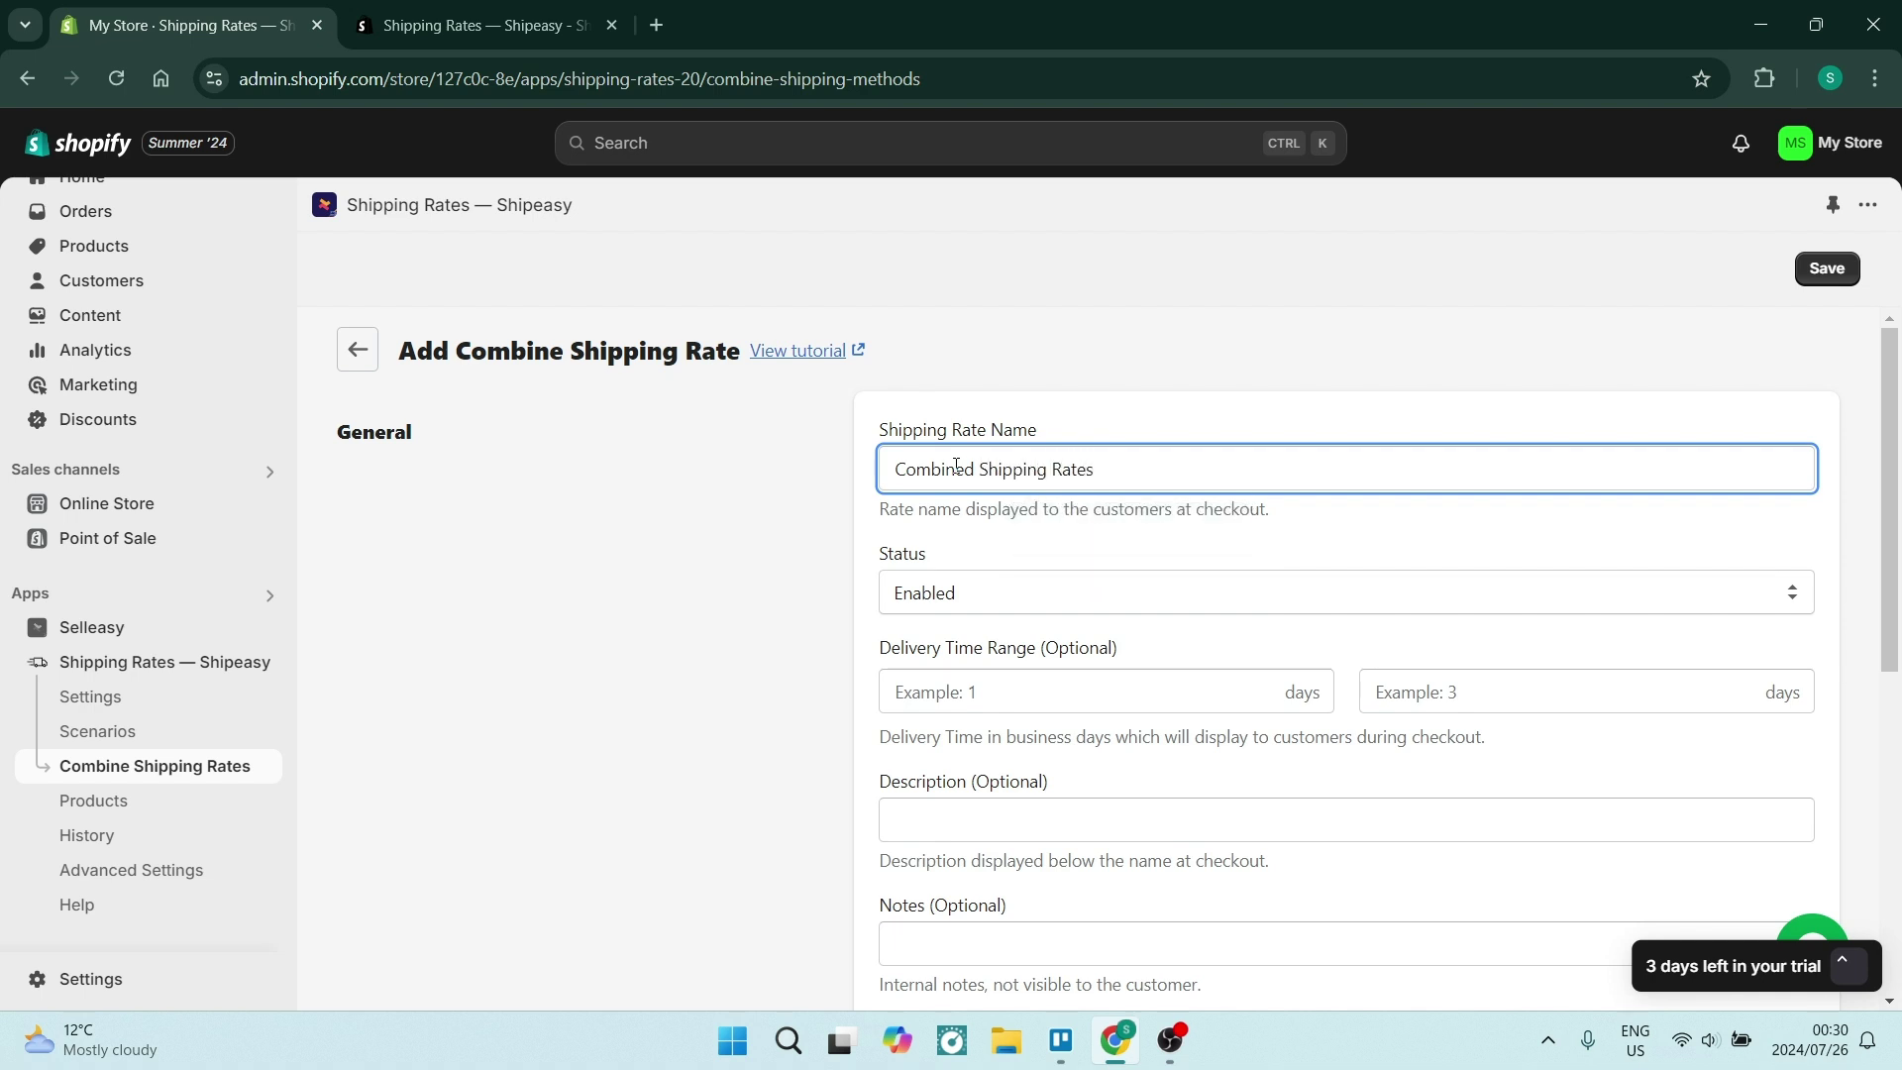
Step: Set condition 'Any tag should have value', rate type Average, and combine tags Music and painting
scroll(1051, 728, "down", 3)
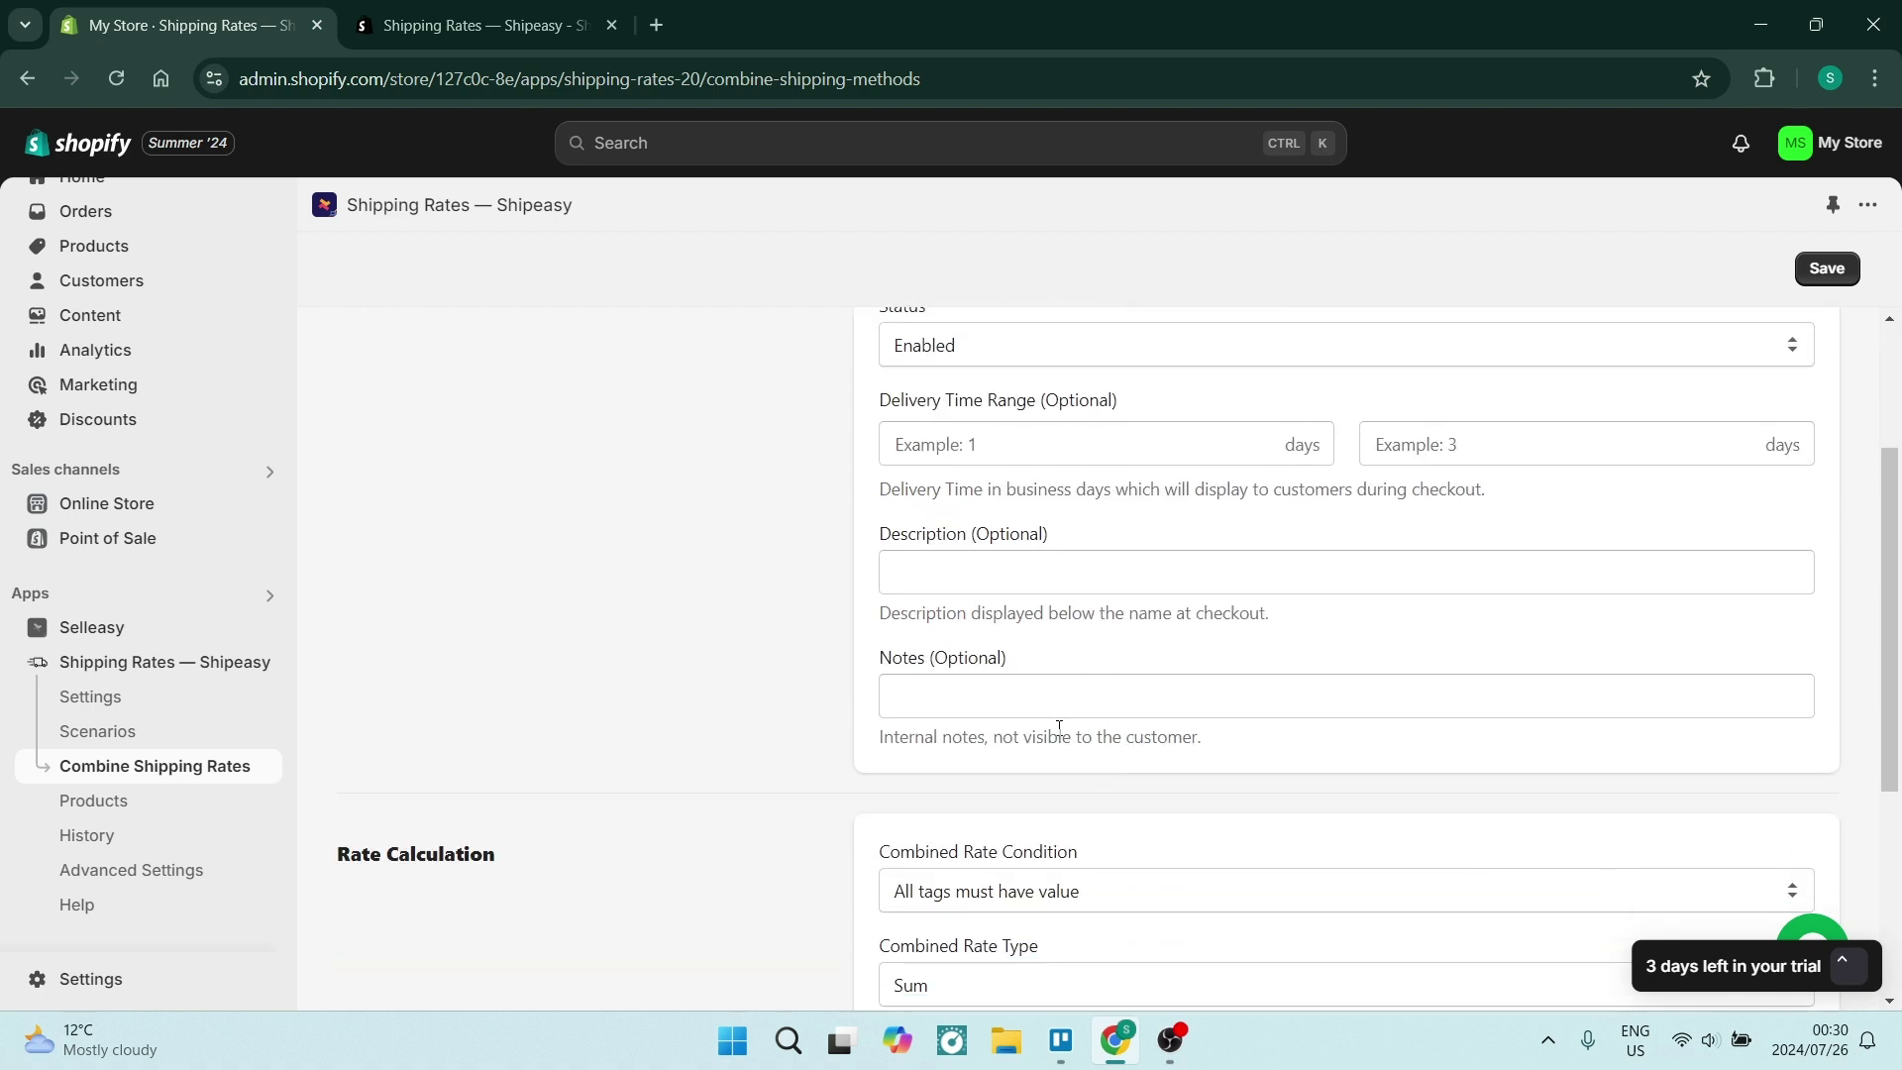
scroll(1073, 539, "down", 3)
scroll(1007, 482, "up", 3)
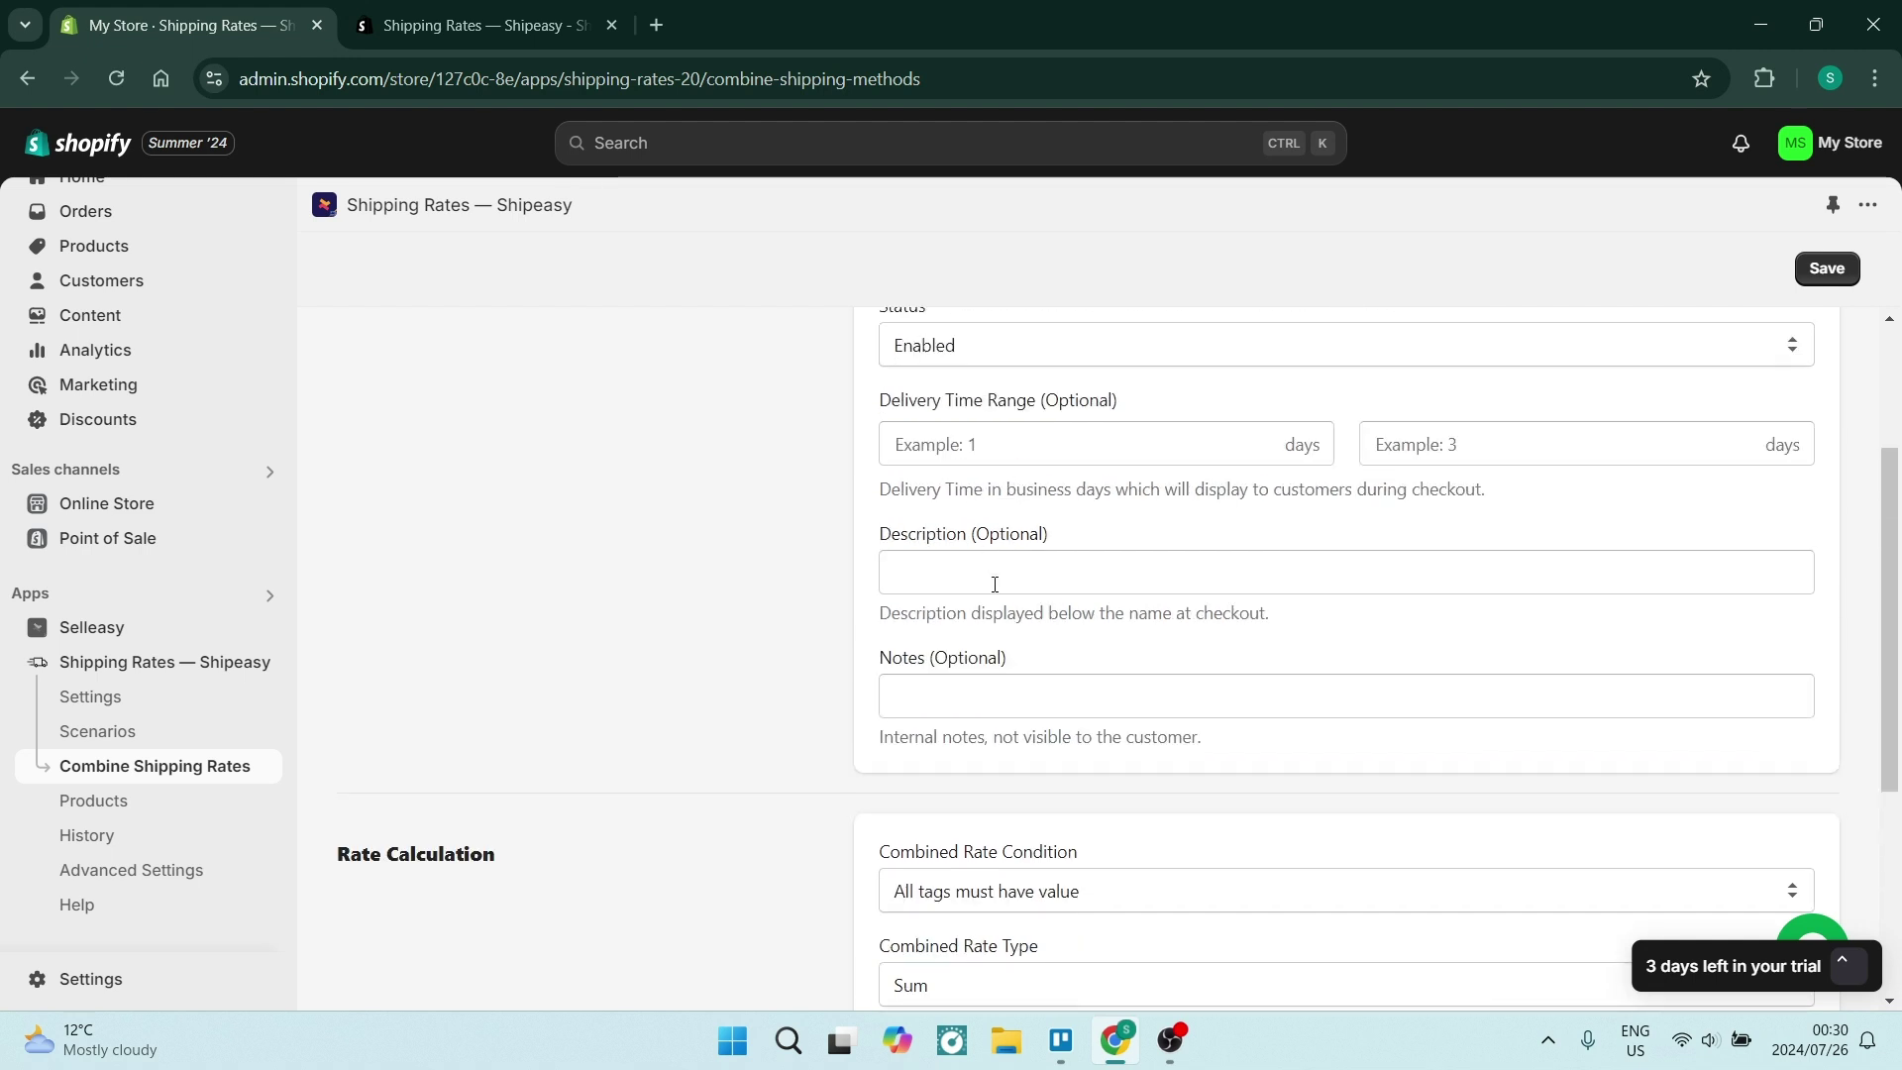
scroll(995, 585, "down", 5)
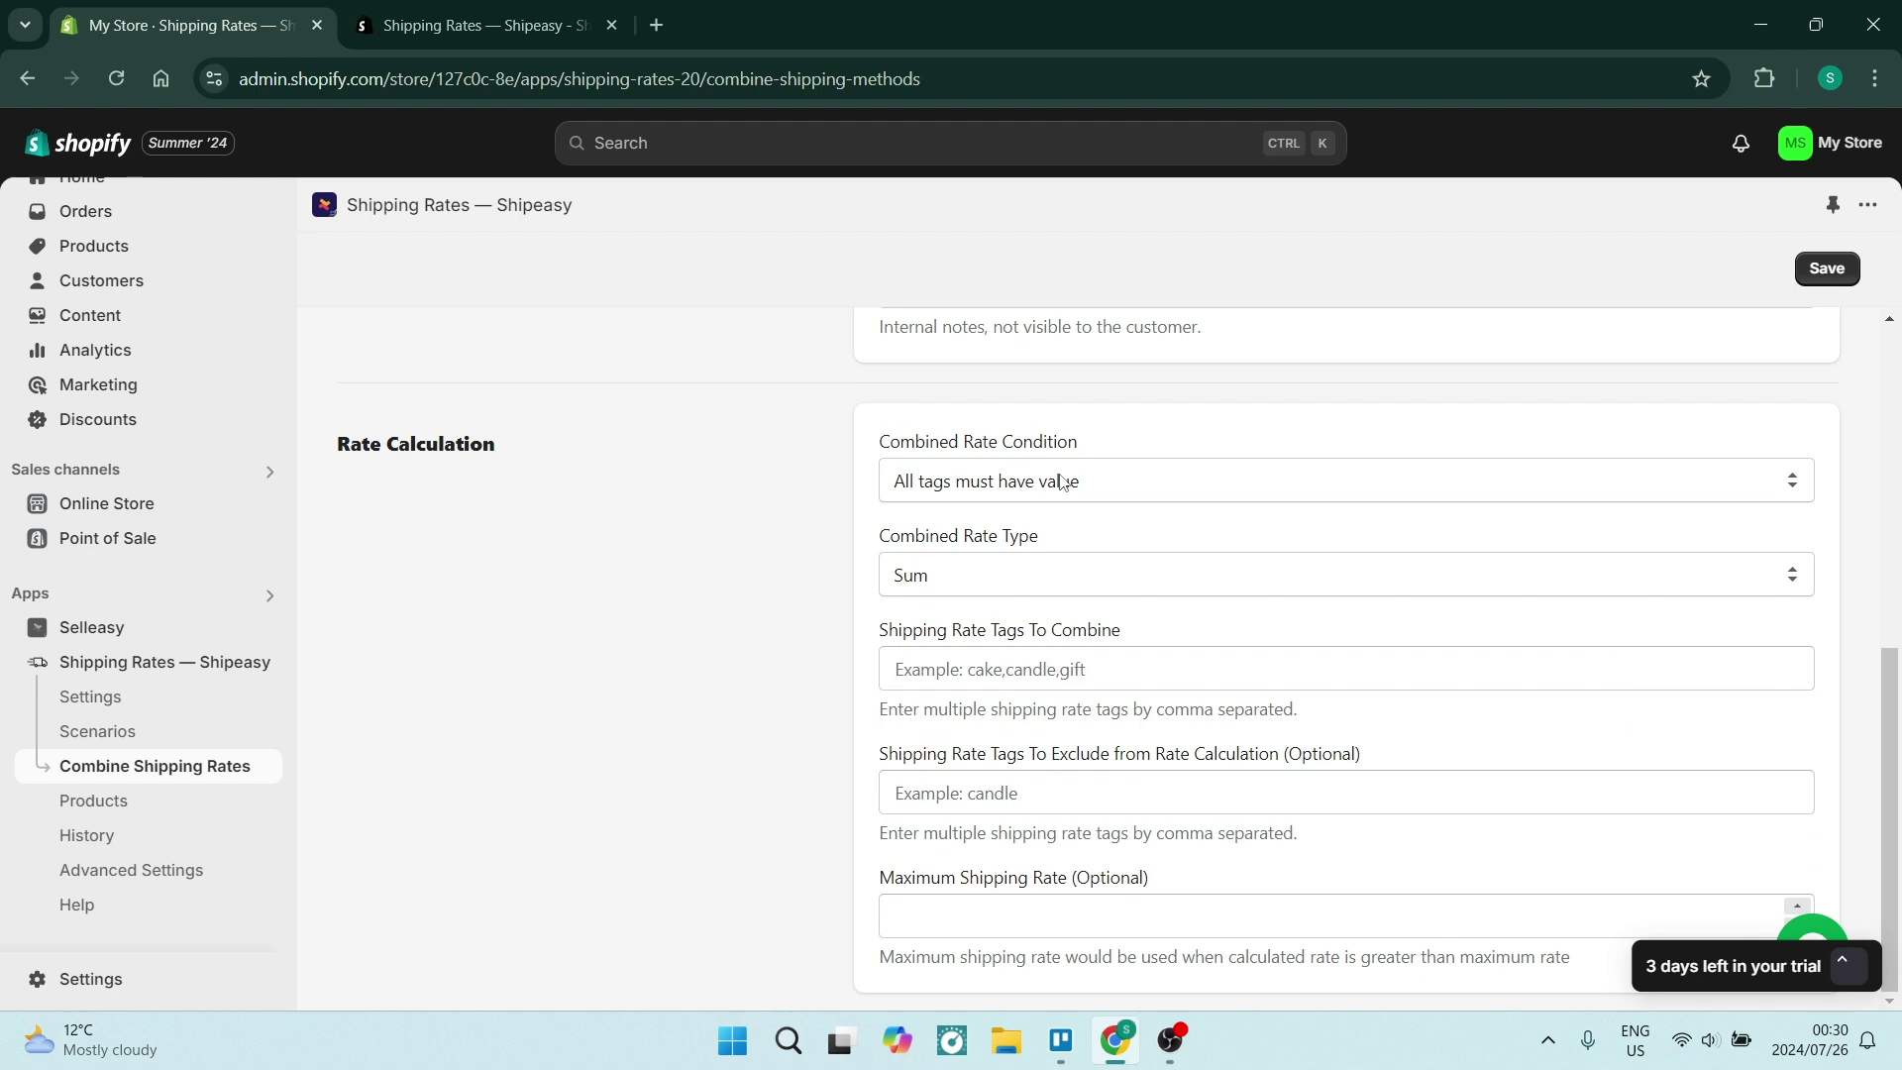
left_click(1137, 495)
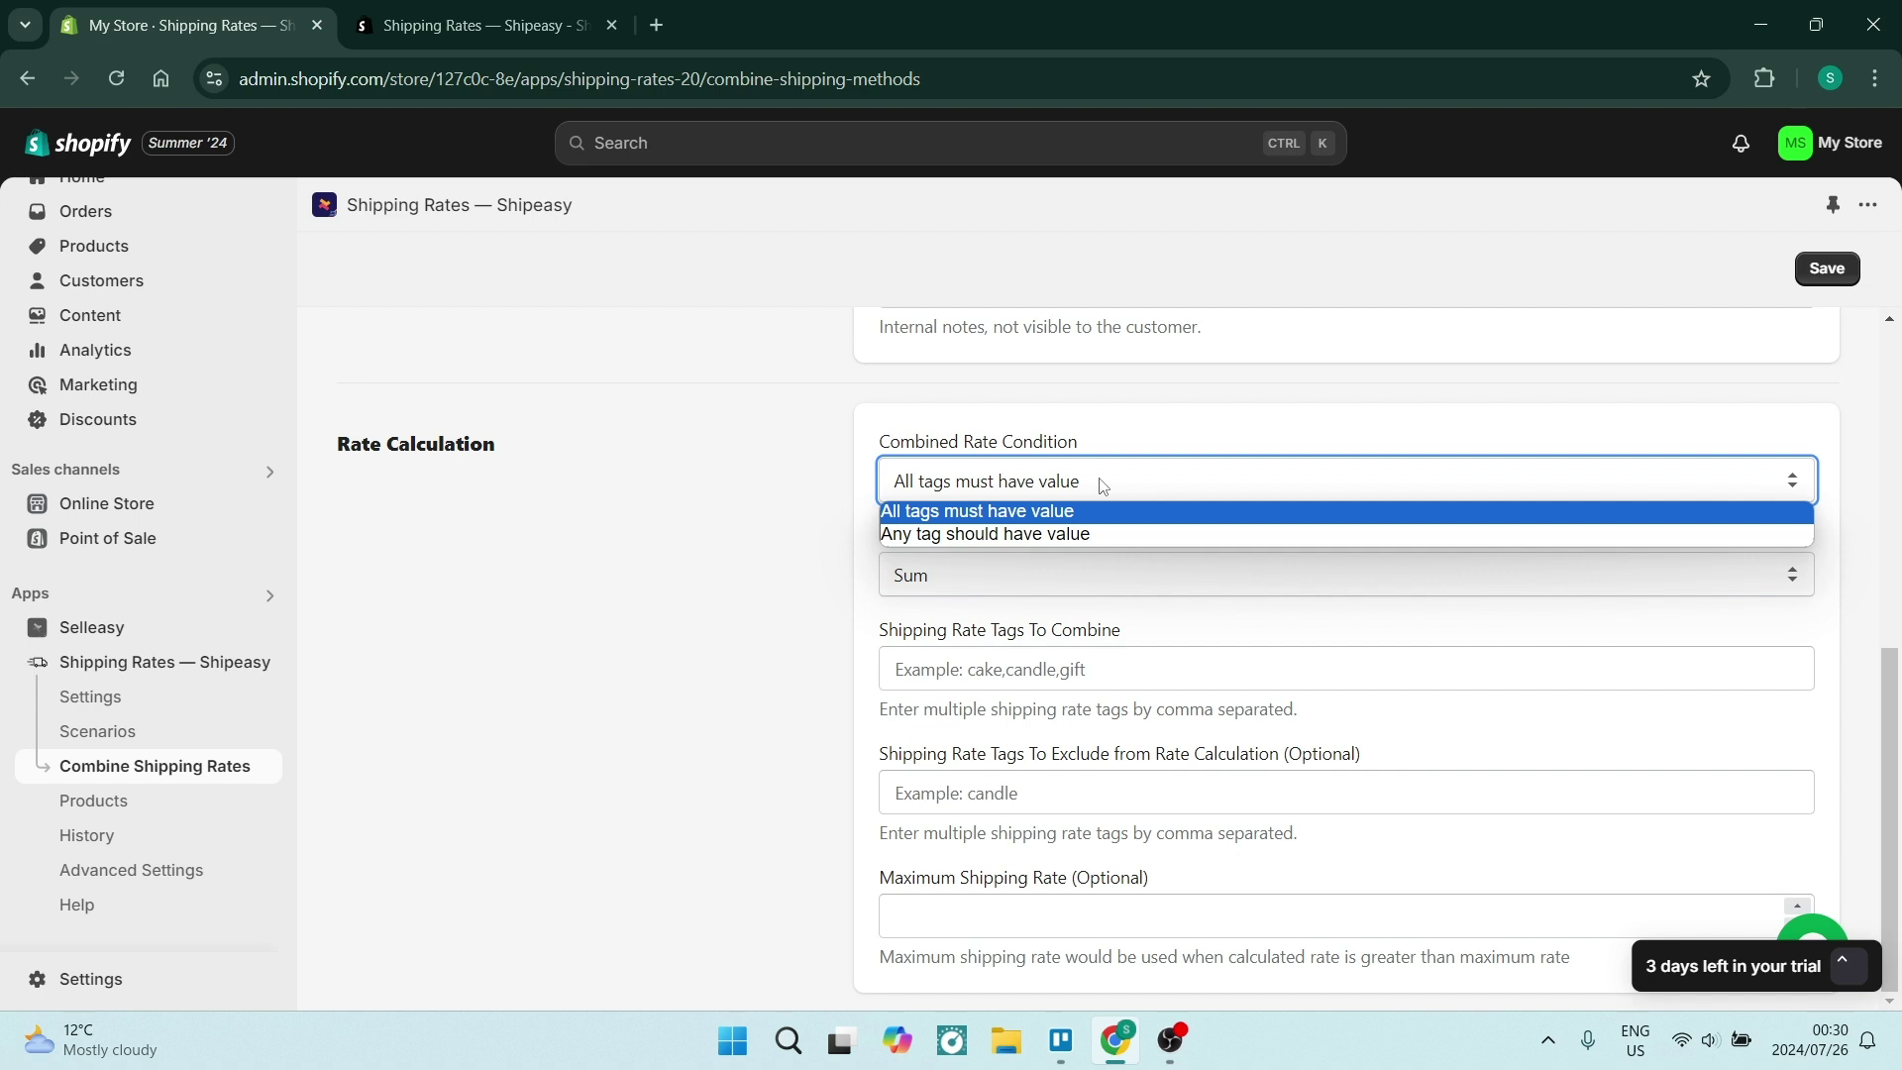
left_click(1110, 537)
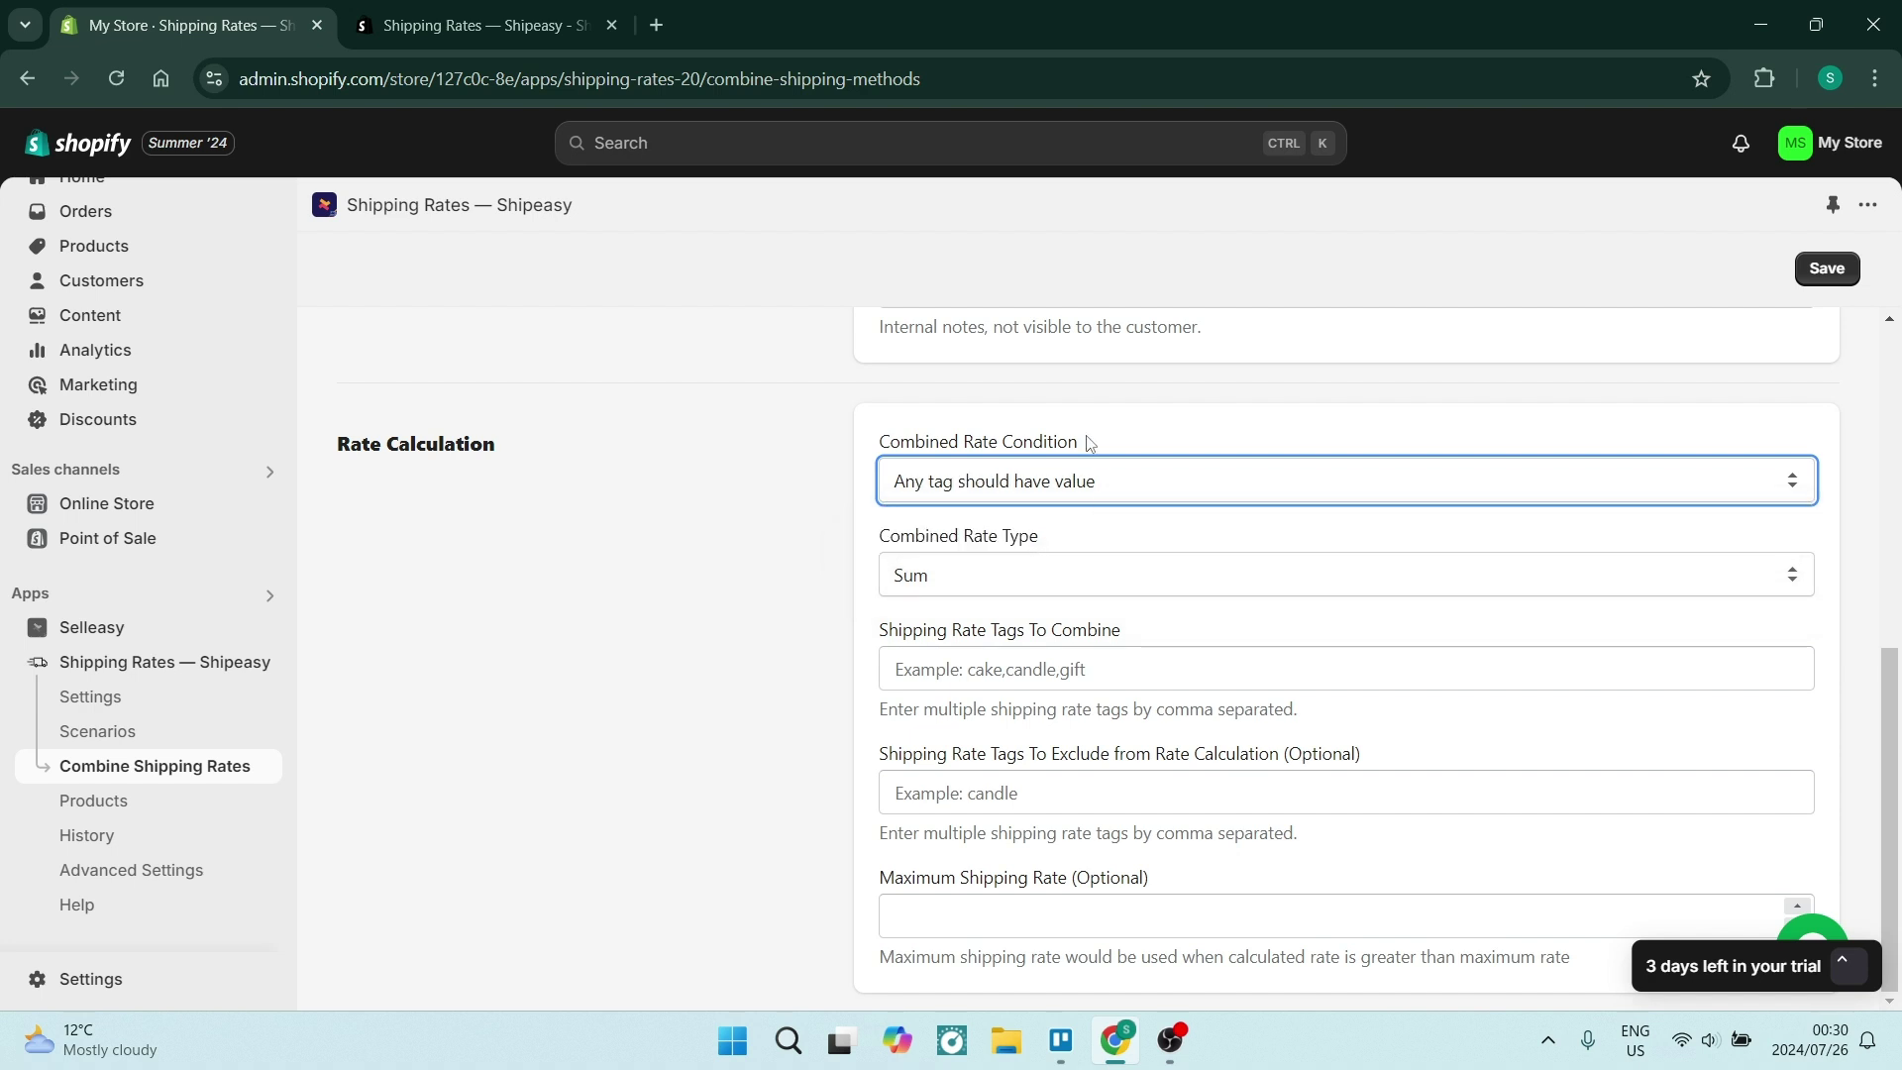
left_click(1051, 580)
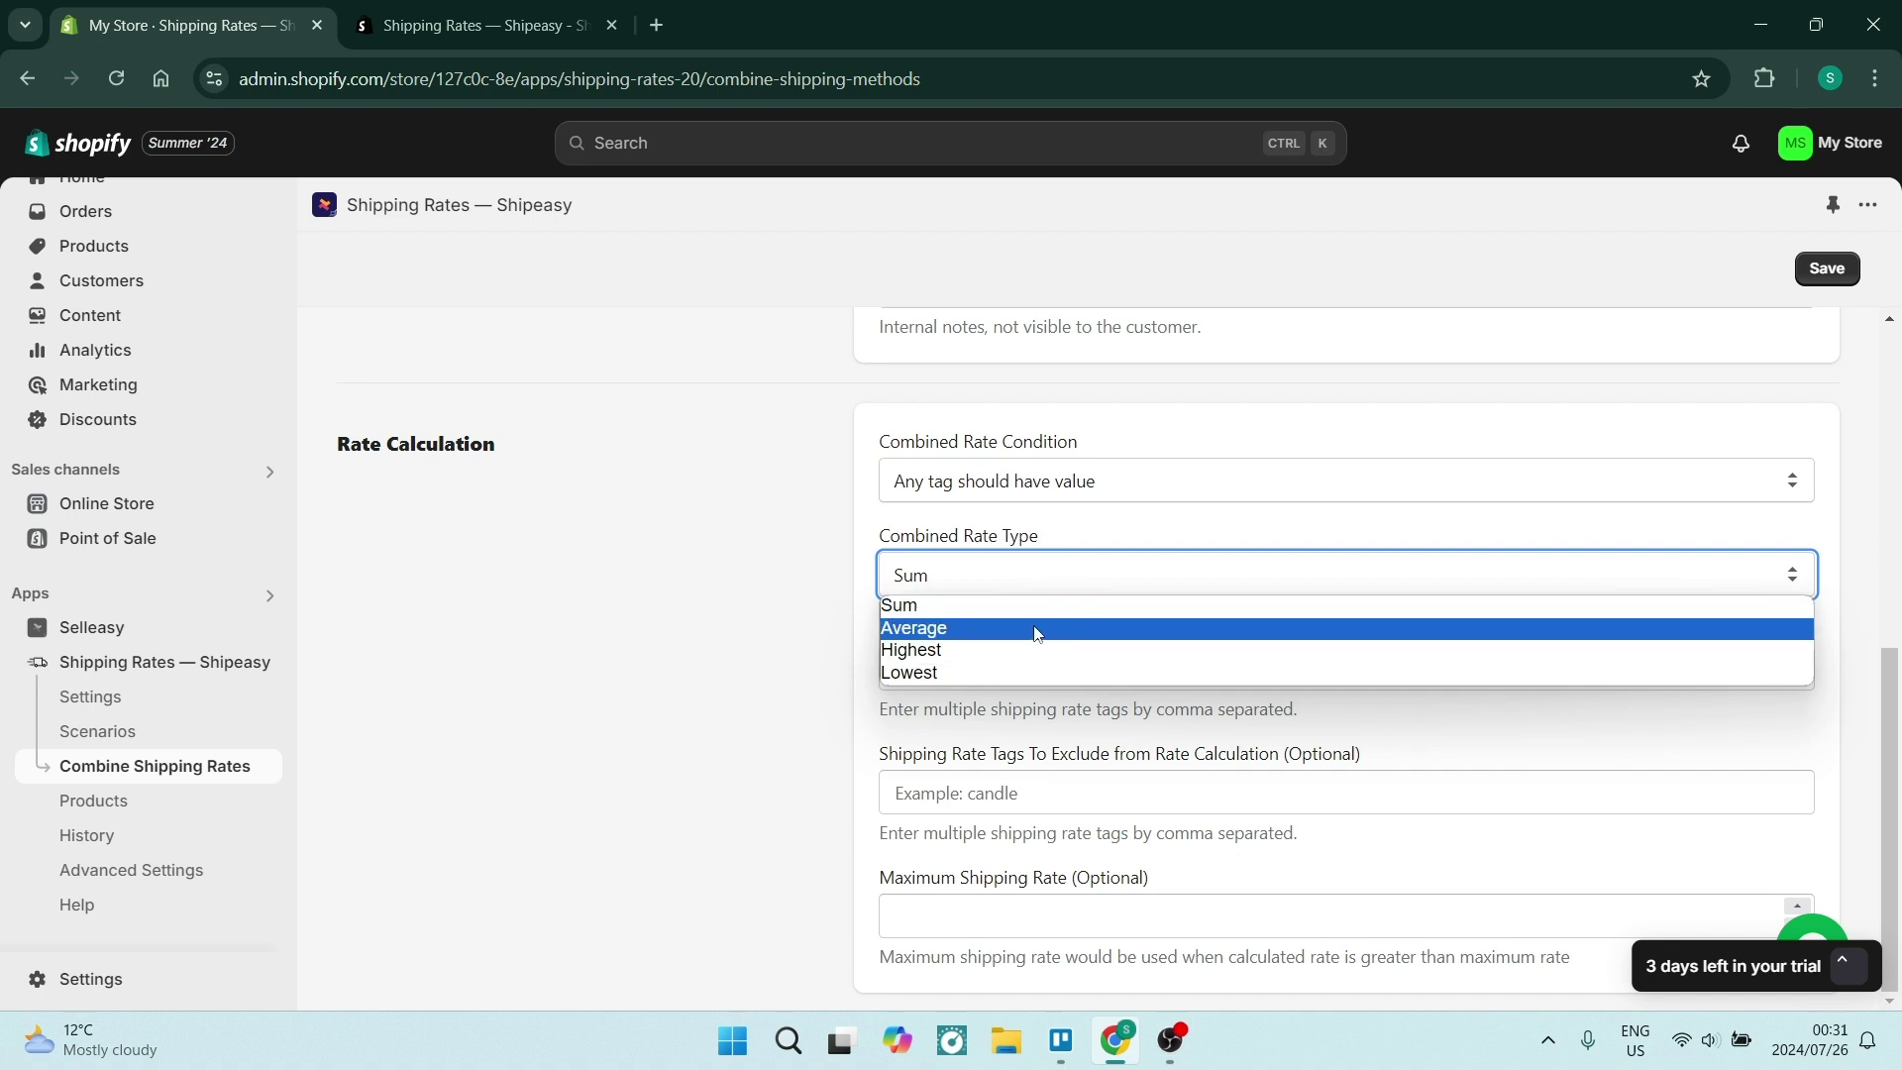
left_click(983, 637)
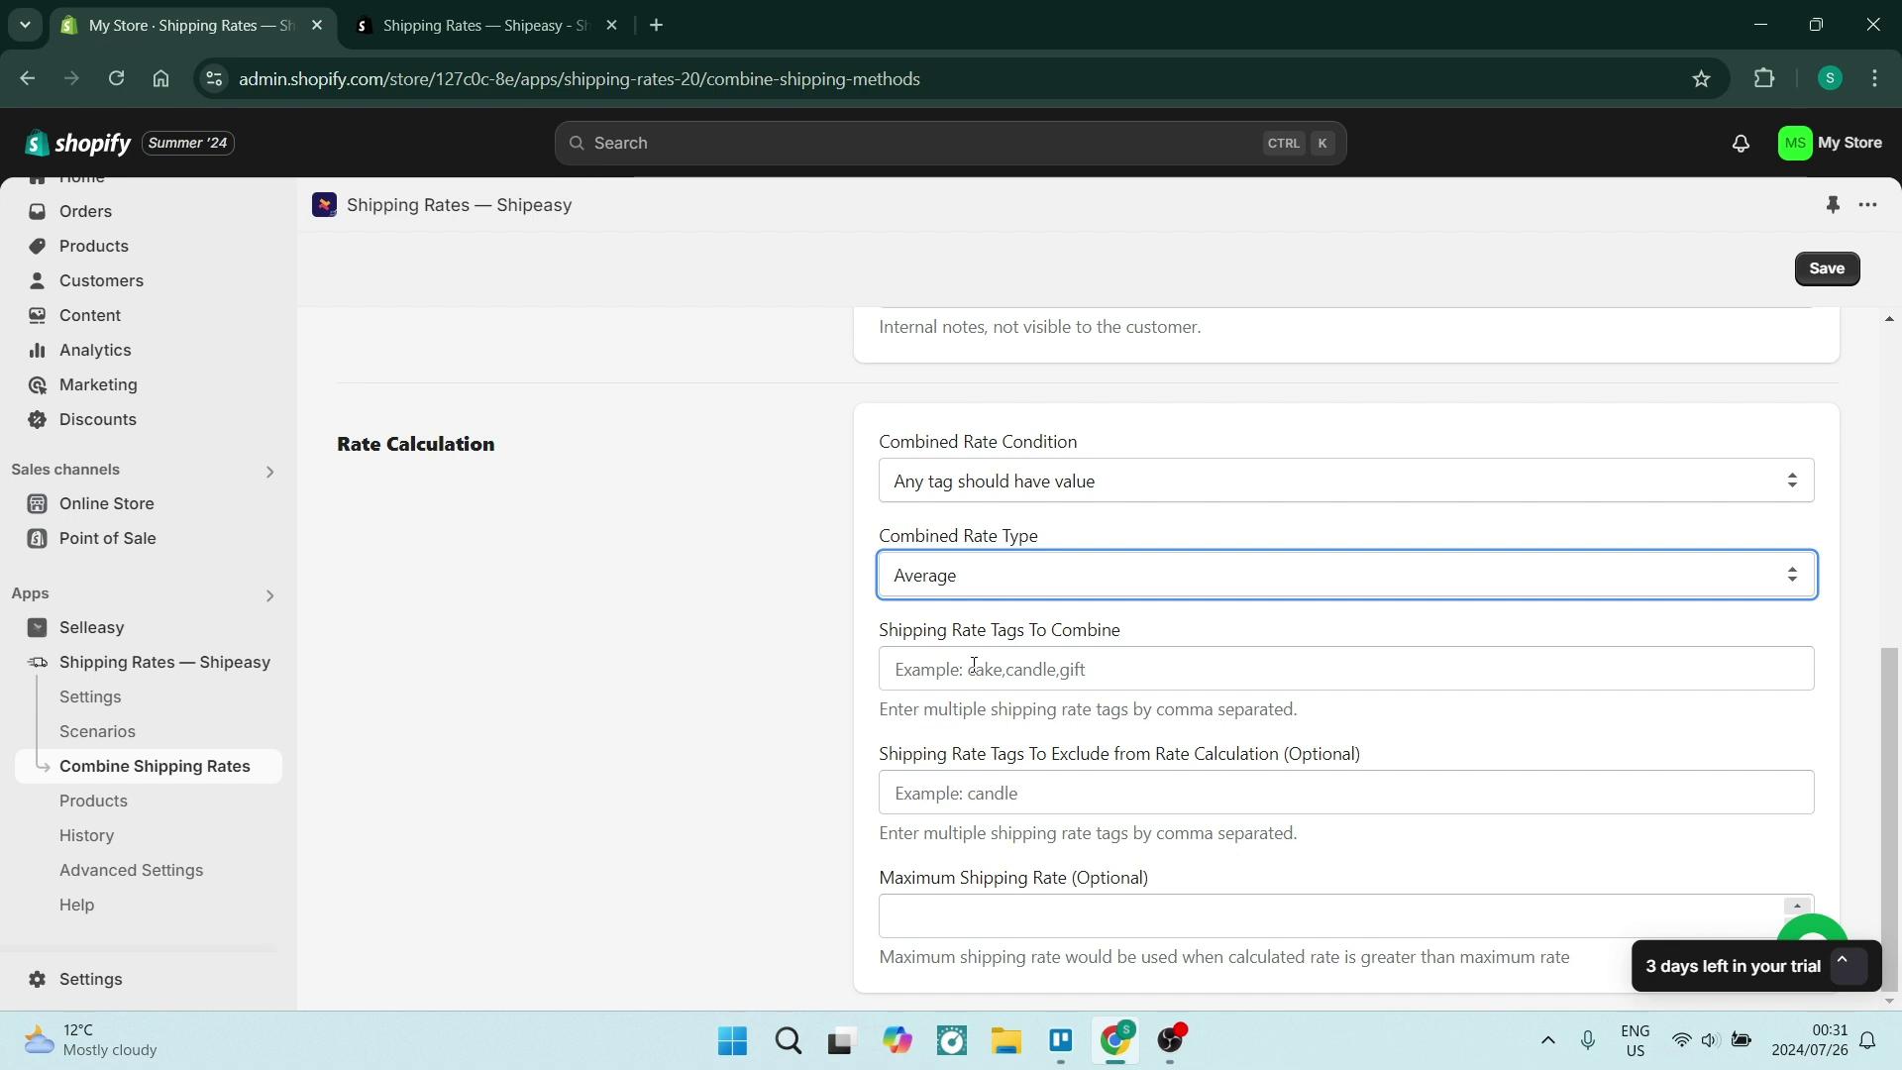
left_click(1105, 672)
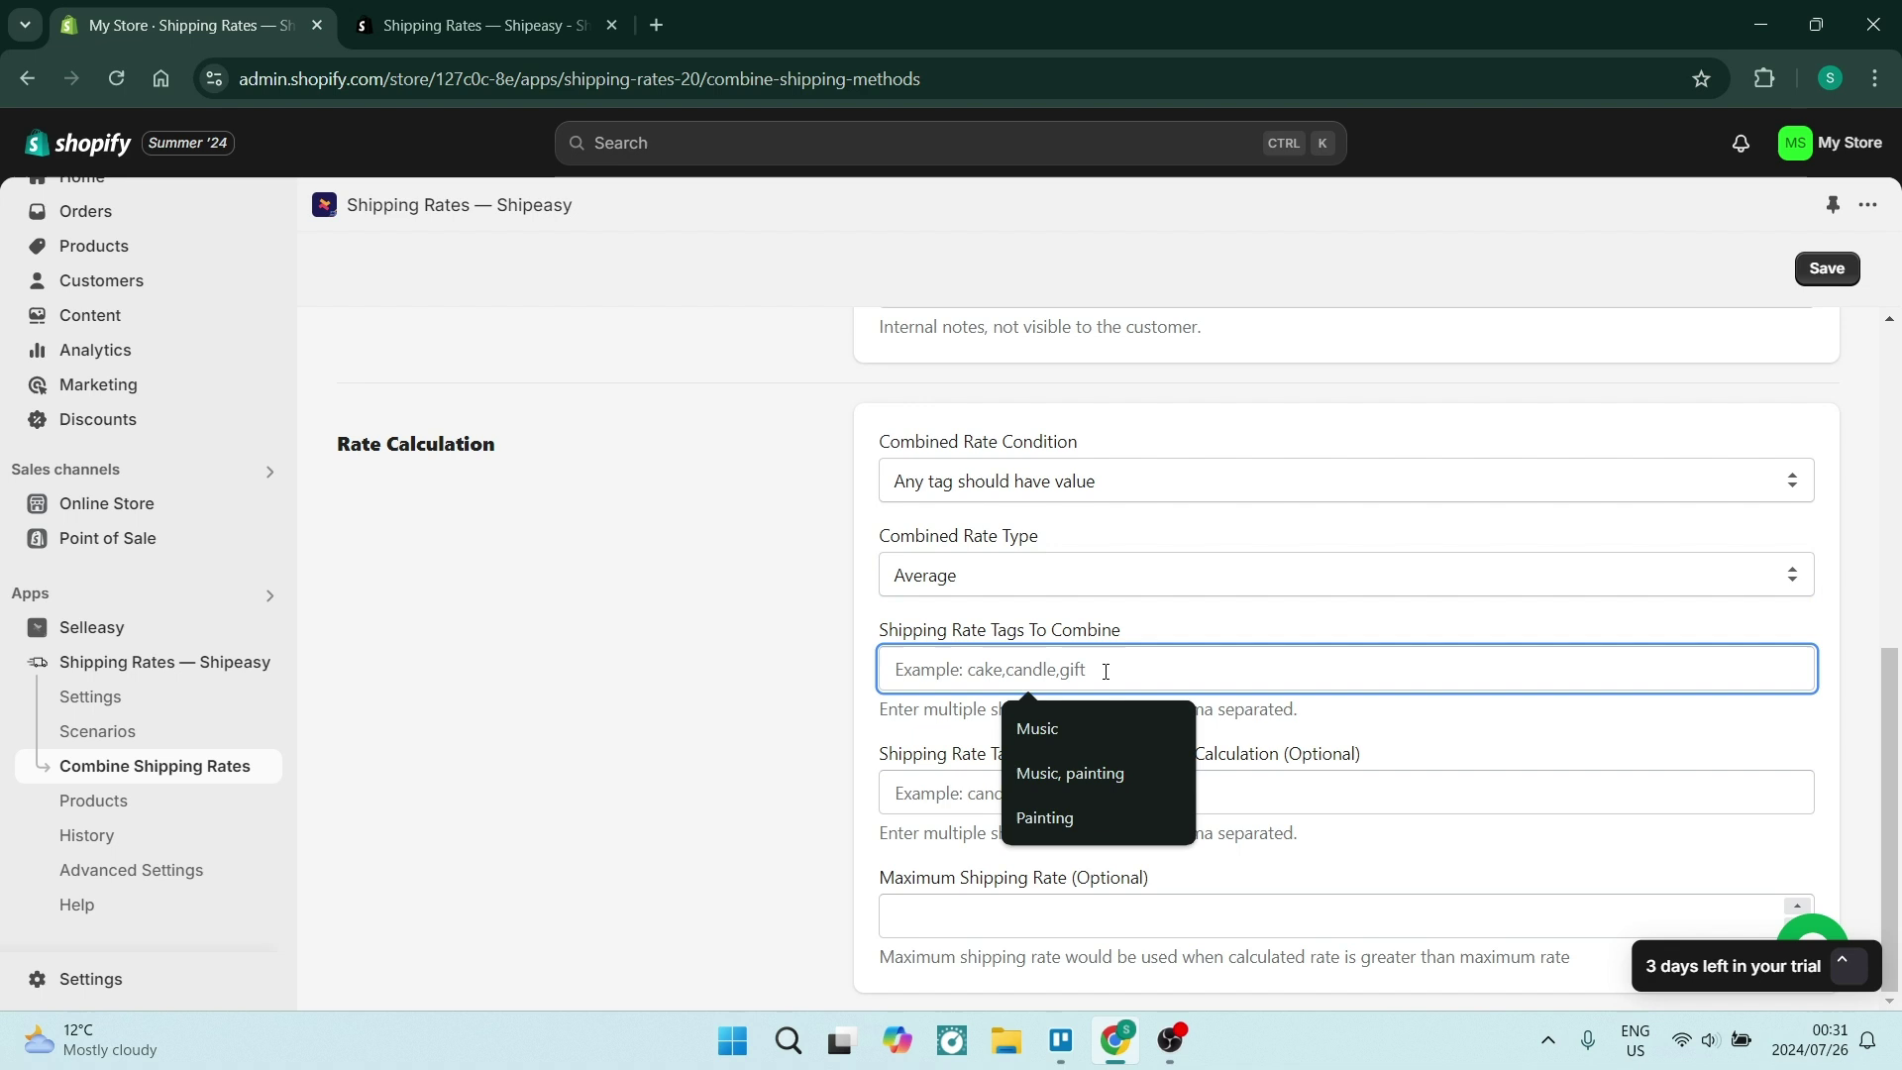
left_click(1098, 776)
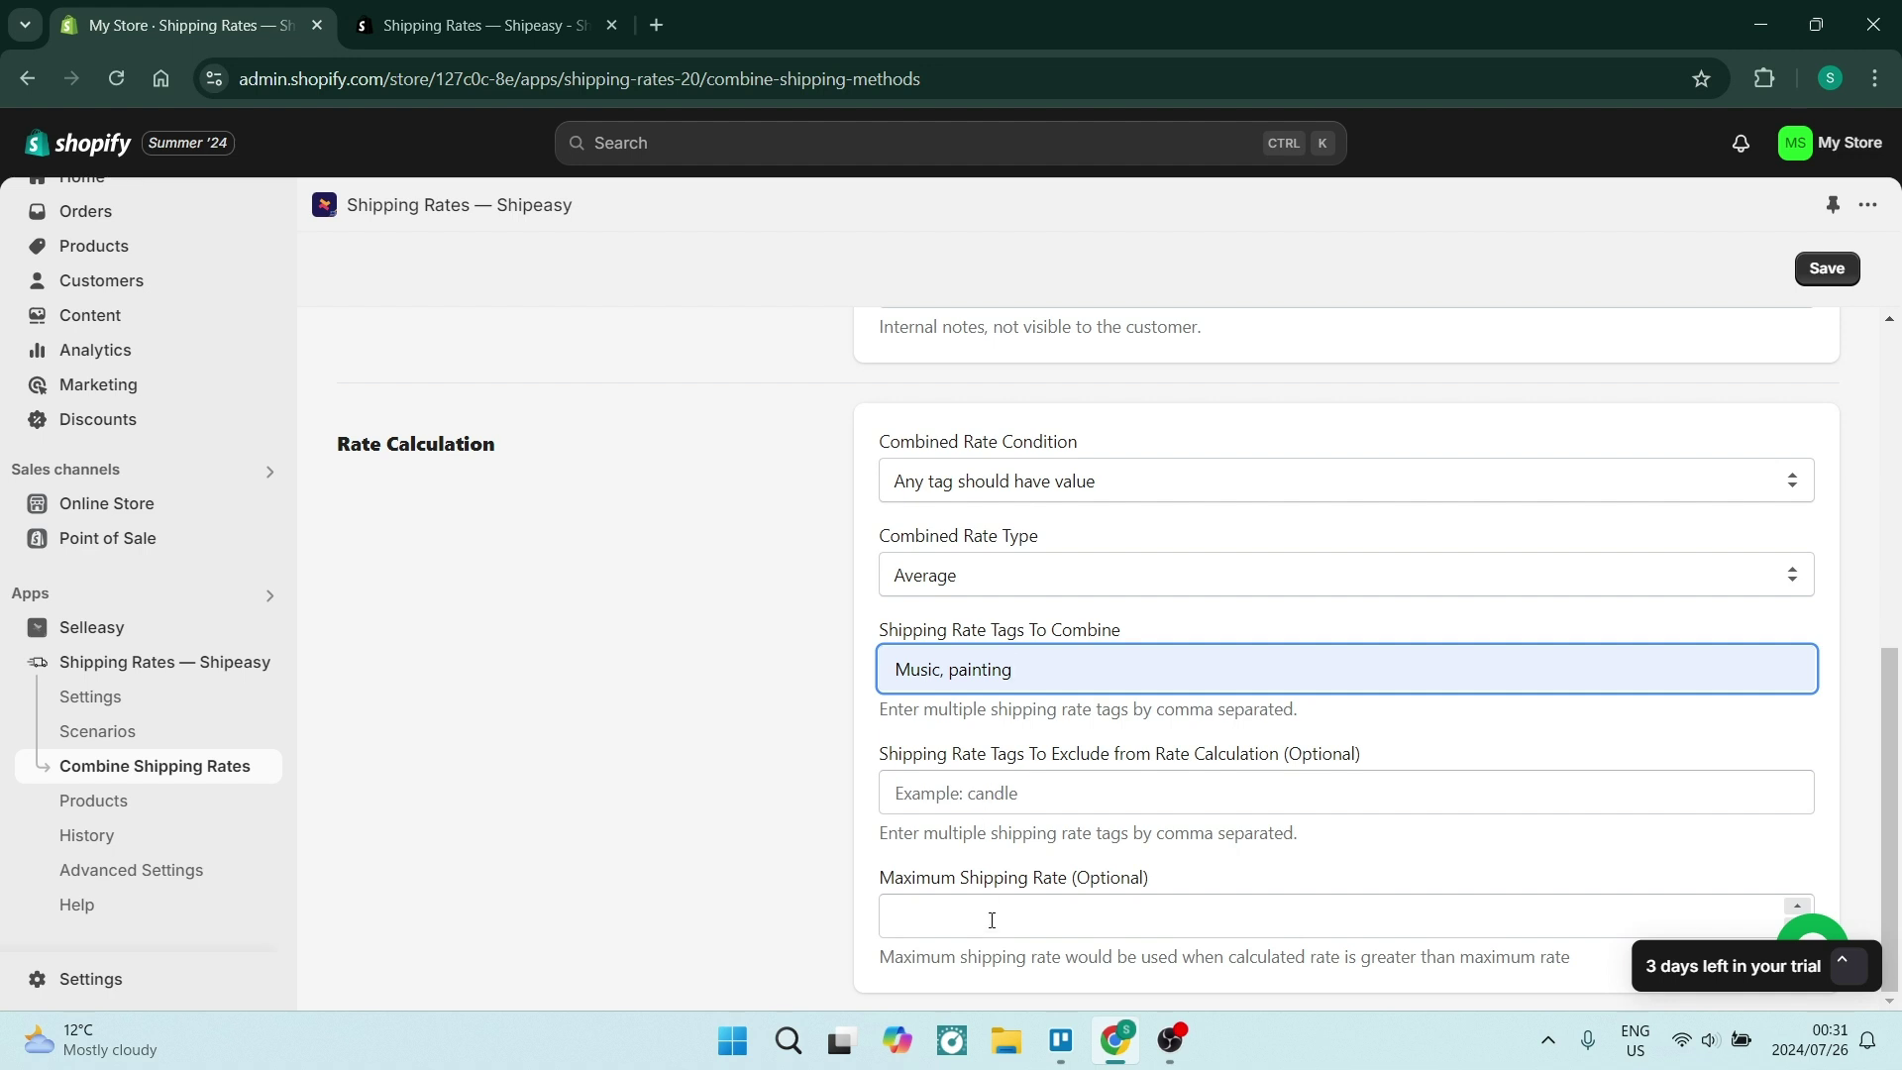
Step: Save the new combined shipping rate averaging the Music and painting tags
left_click(1821, 278)
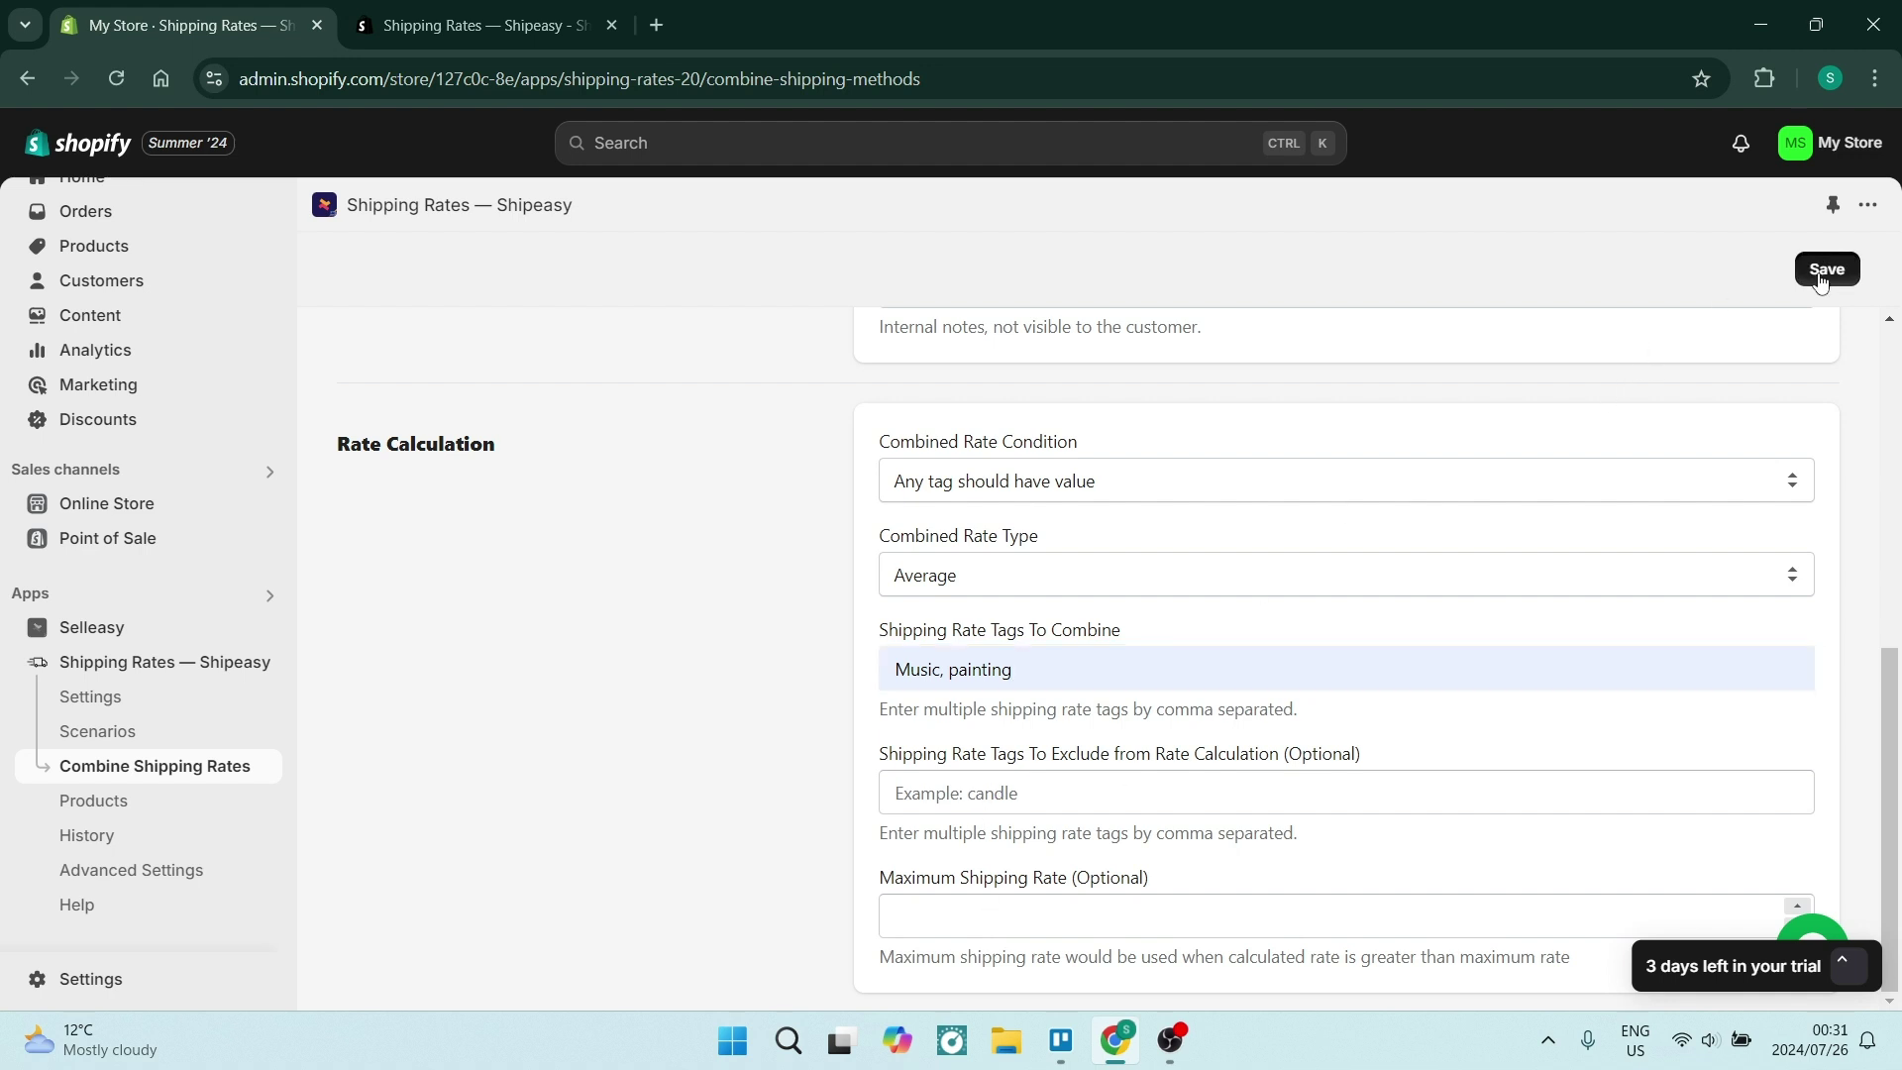